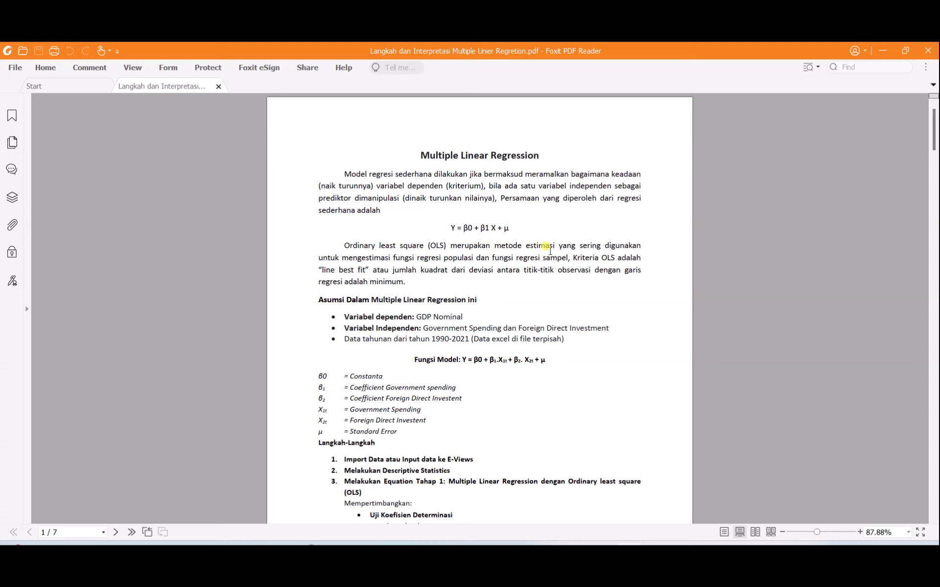
Switch to the Excel workbook Data Multiple Linier Regression and review the GDP, FDI and GSP column headings
left_click(661, 552)
left_click(656, 378)
left_click(315, 271)
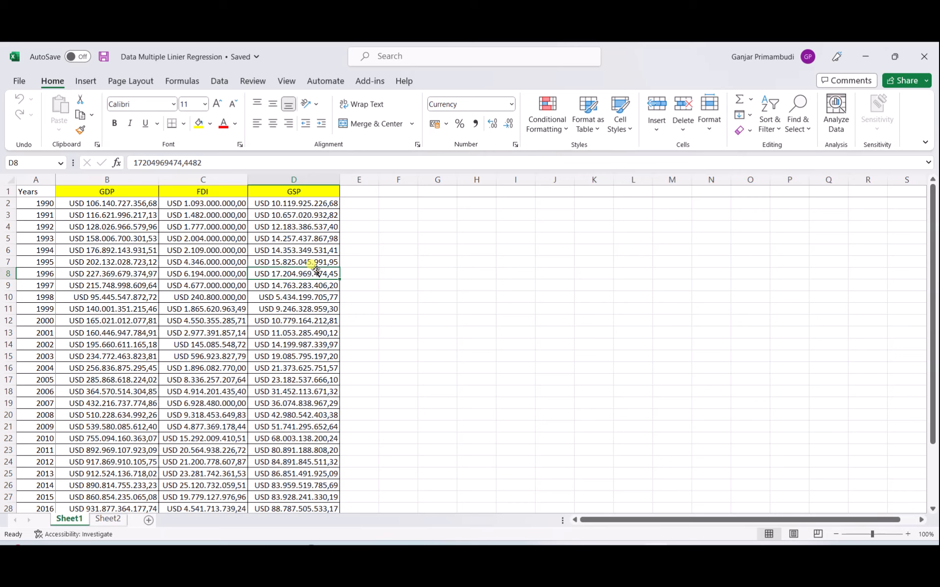
left_click(117, 192)
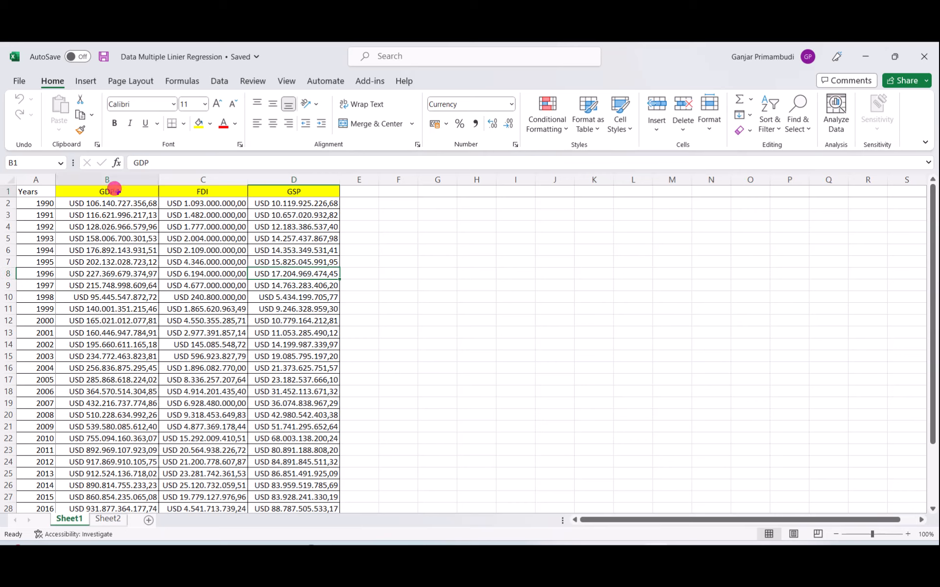
left_click(203, 191)
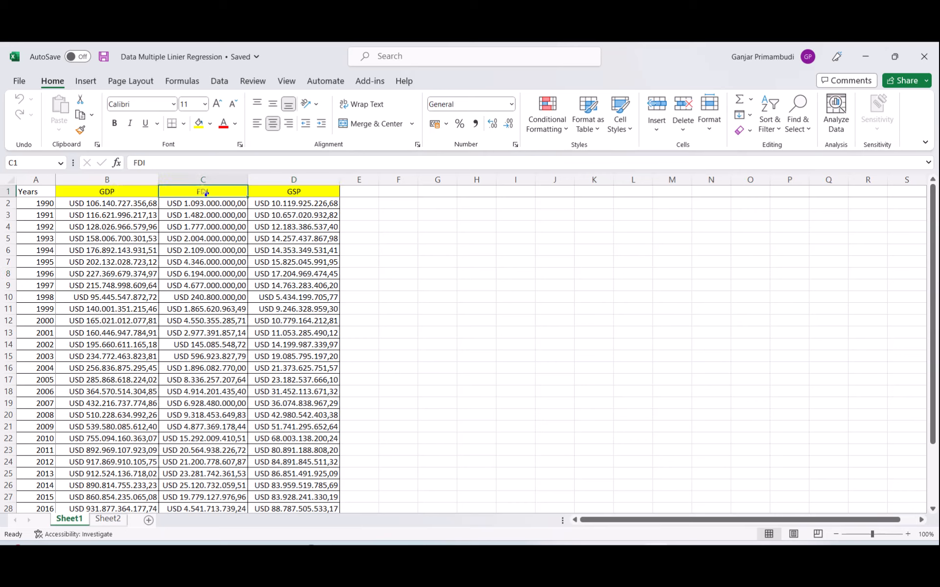
left_click(272, 192)
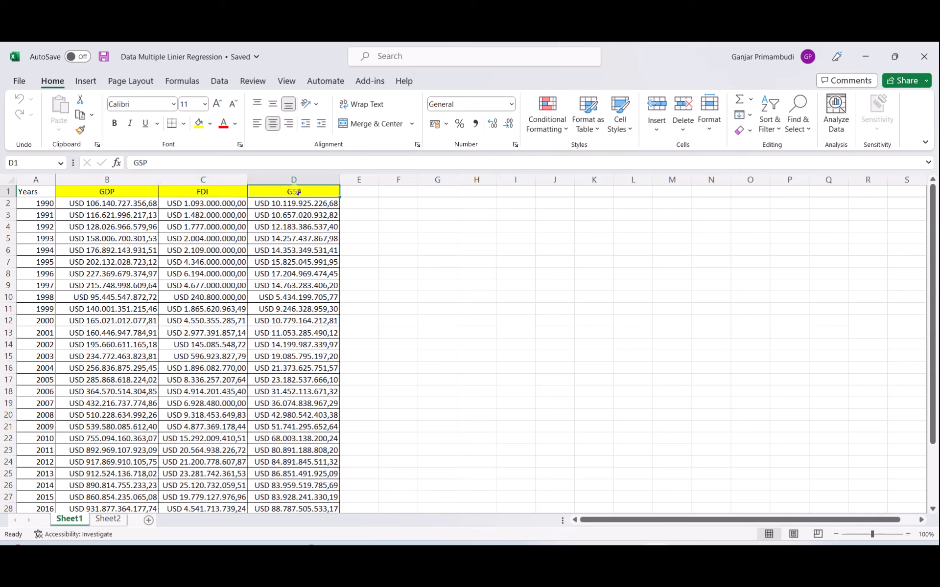
Examine the yearly GDP, FDI and GSP data rows from 1990 through 2021
left_click(44, 200)
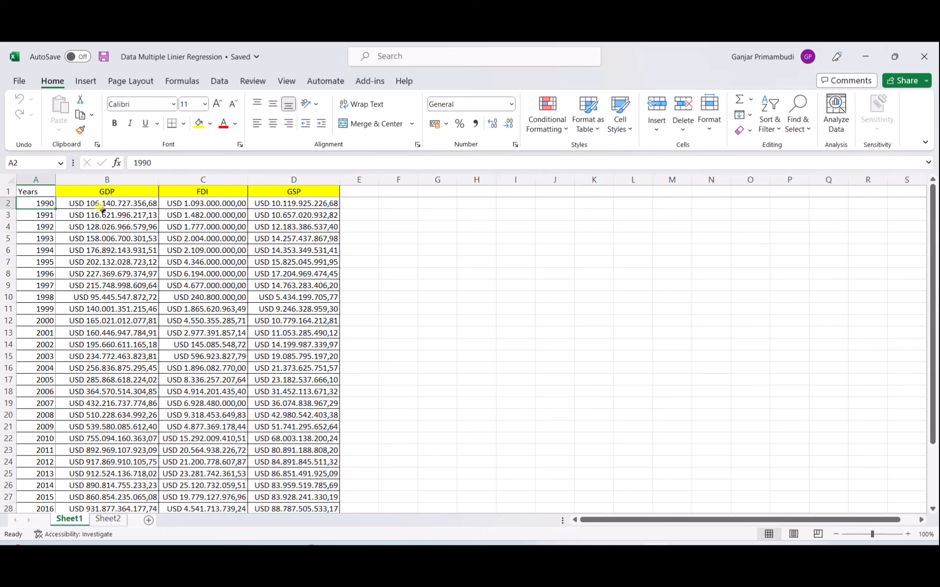
scroll(100, 208, "down", 4)
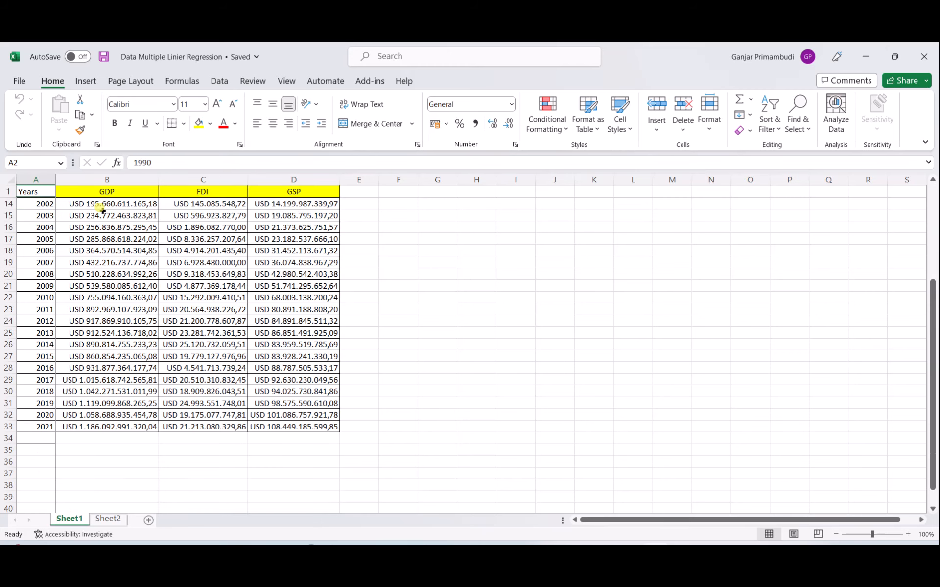
left_click(44, 427)
scroll(166, 366, "up", 4)
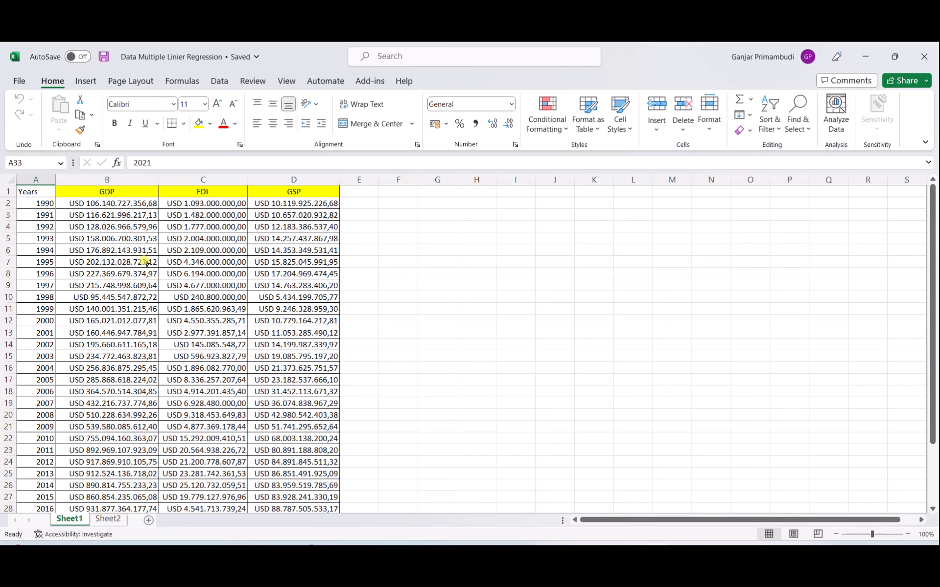
left_click(126, 240)
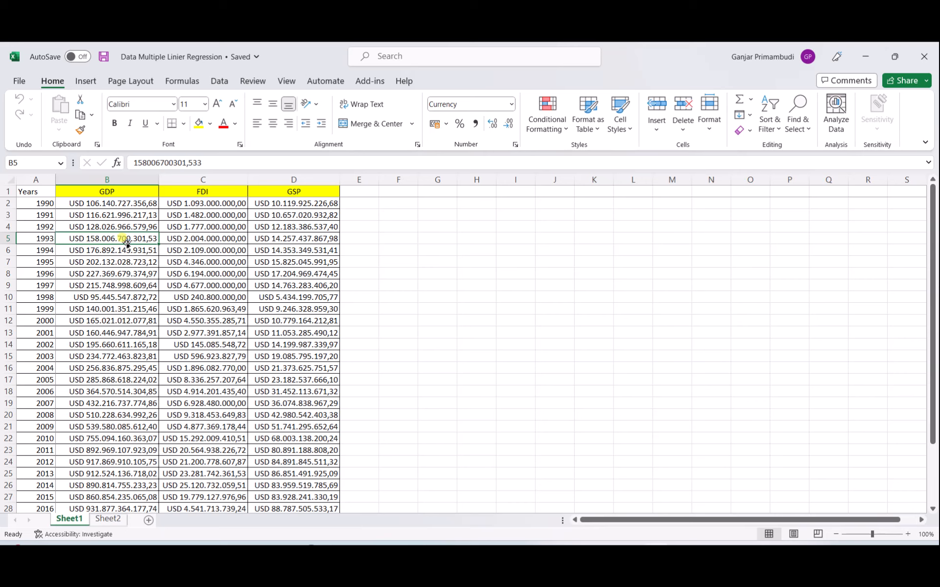
left_click(343, 271)
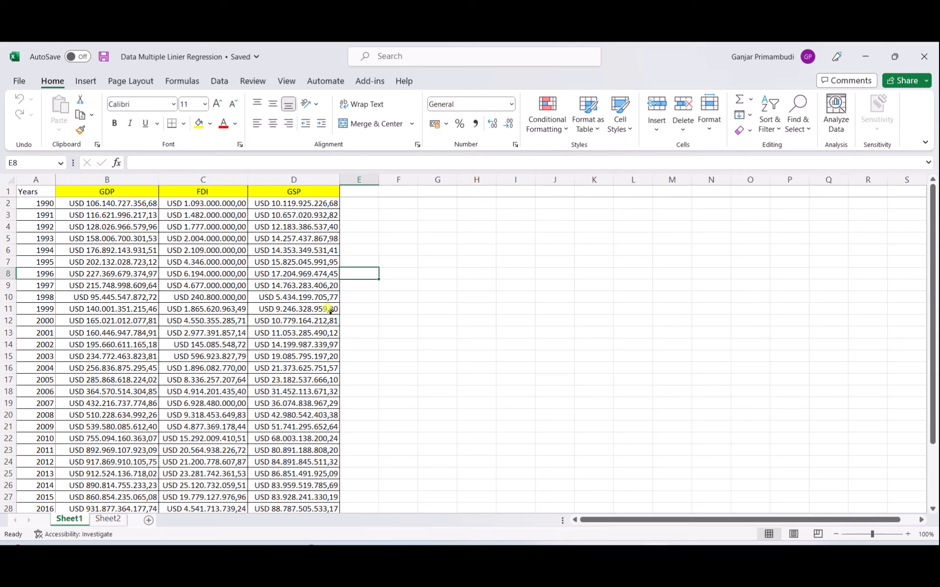
left_click(366, 328)
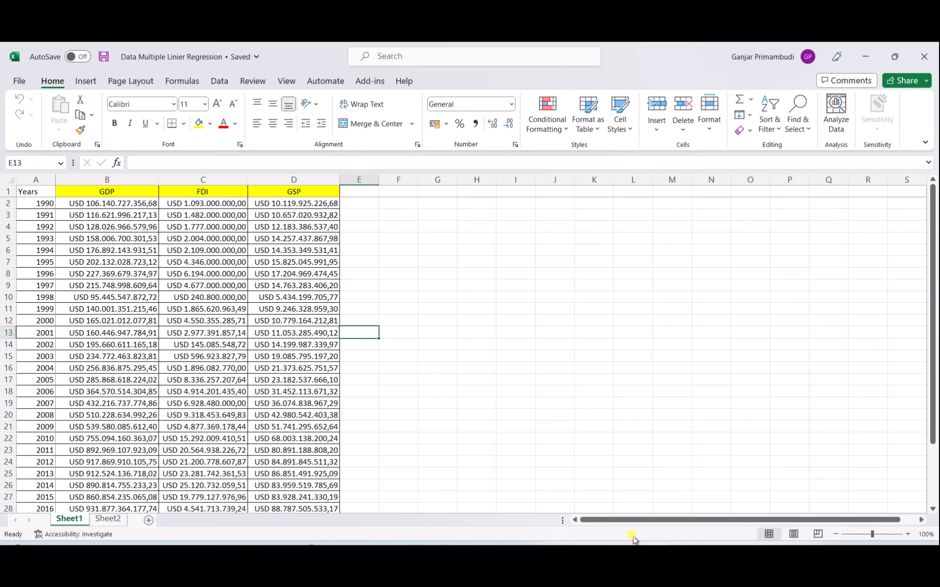
Switch back to the PDF guide in Foxit and read the model function, the numbered regression steps and the classical assumption tests
left_click(631, 552)
scroll(559, 379, "down", 3)
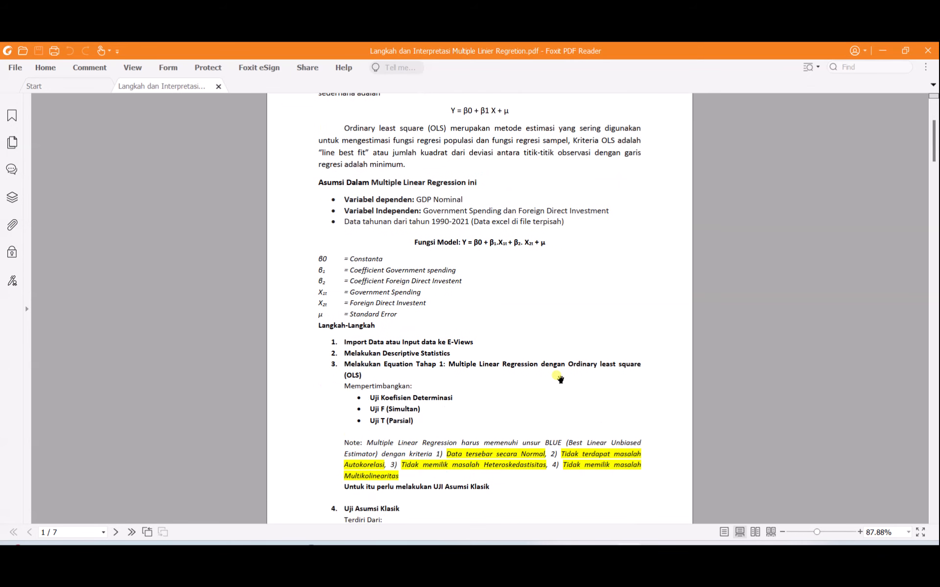
scroll(560, 379, "down", 3)
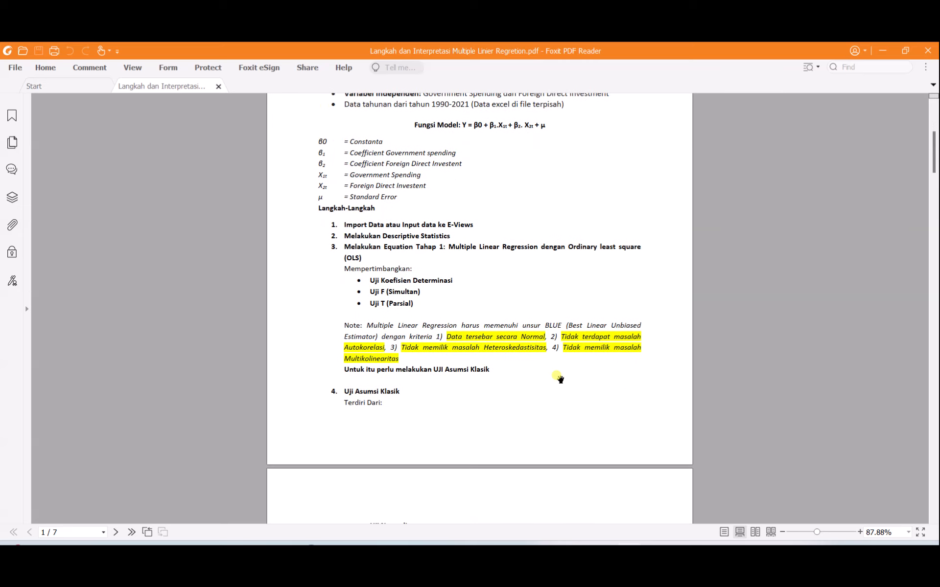
scroll(560, 379, "down", 2)
scroll(559, 379, "up", 3)
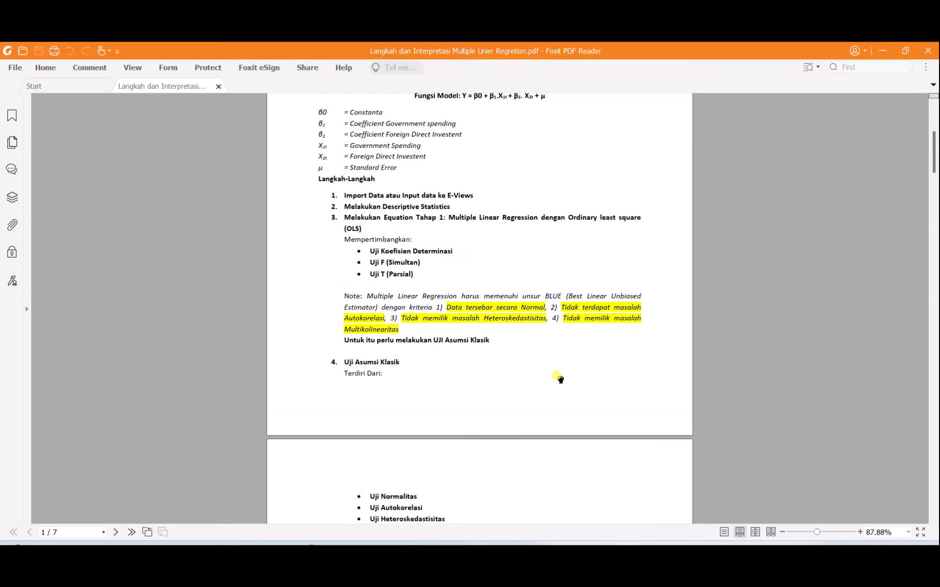
scroll(560, 380, "up", 1)
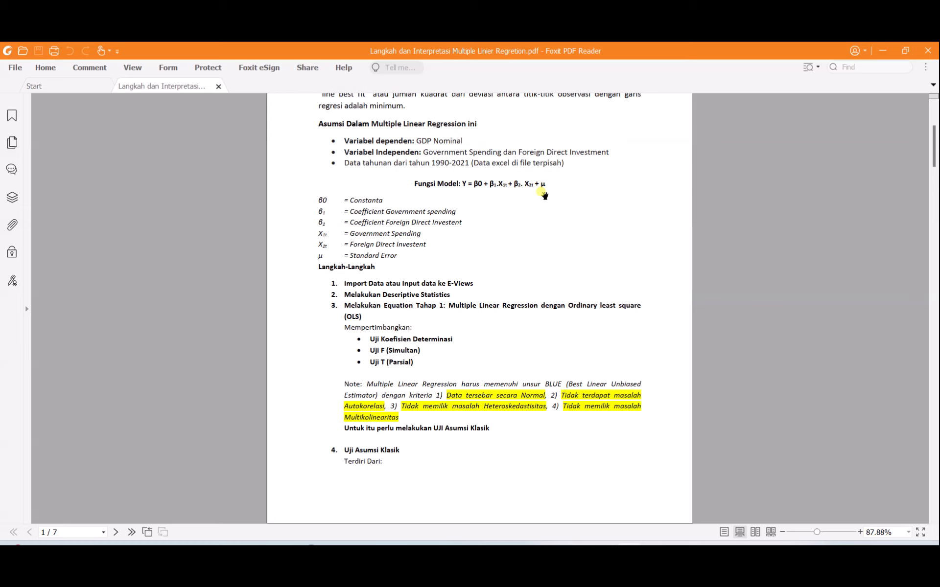
scroll(459, 247, "down", 2)
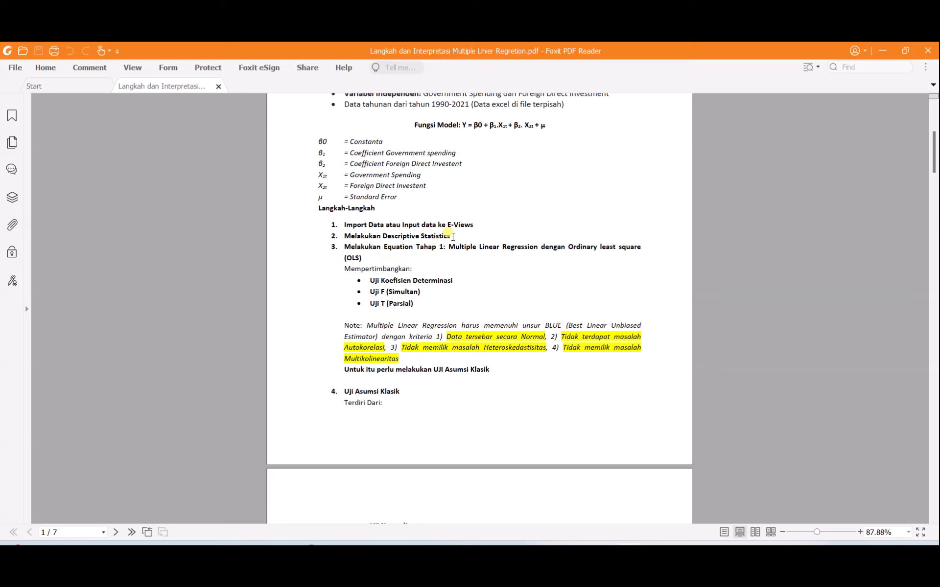
scroll(452, 237, "down", 1)
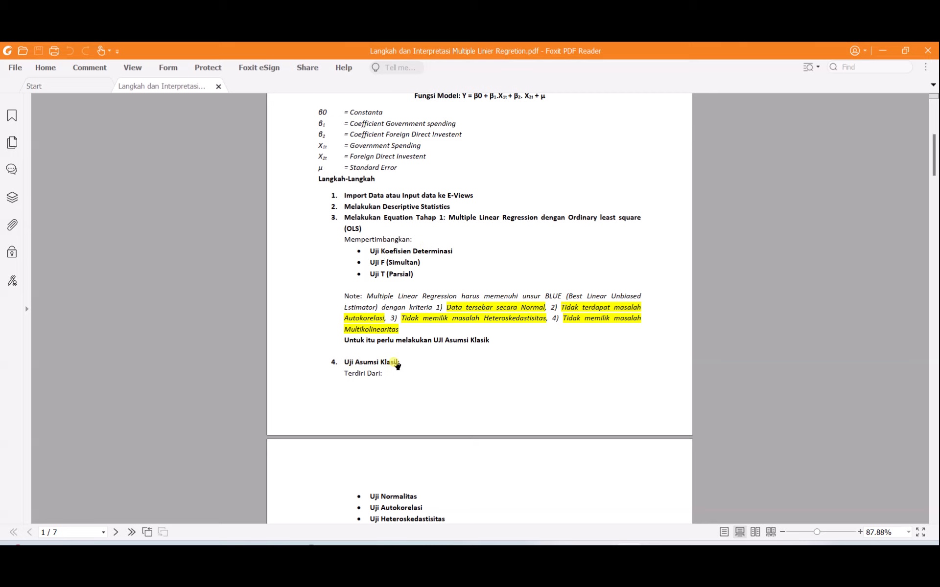
scroll(405, 342, "down", 1)
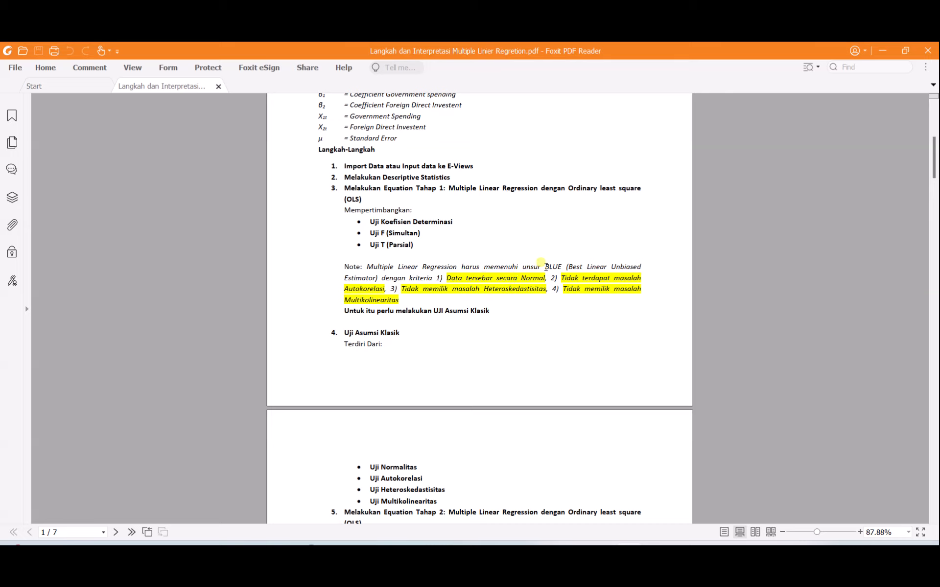
scroll(449, 311, "down", 3)
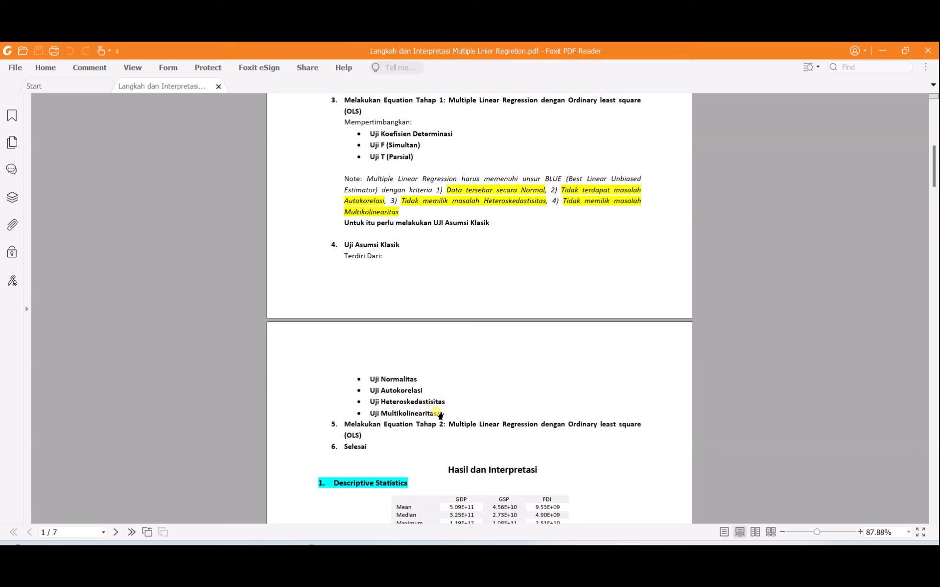
scroll(492, 374, "down", 1)
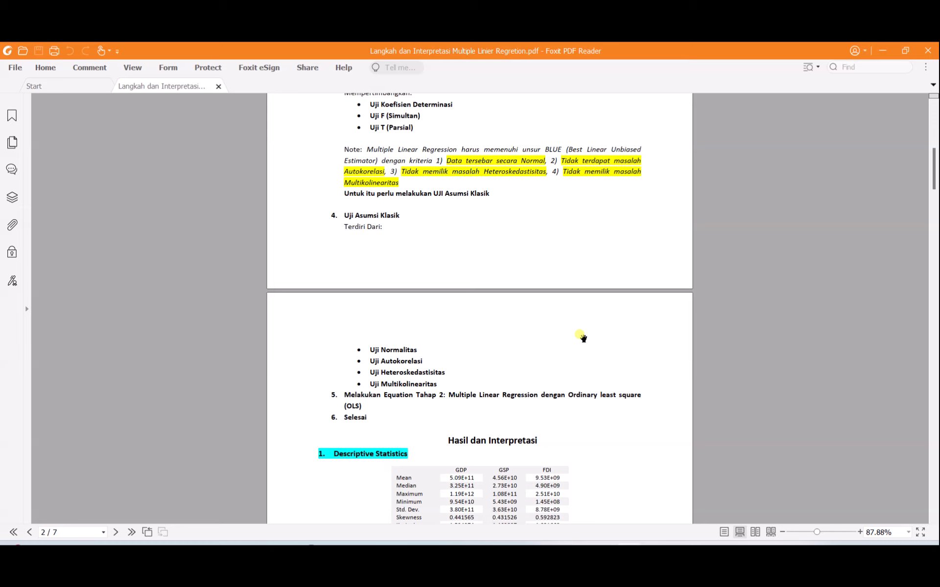
scroll(582, 338, "up", 3)
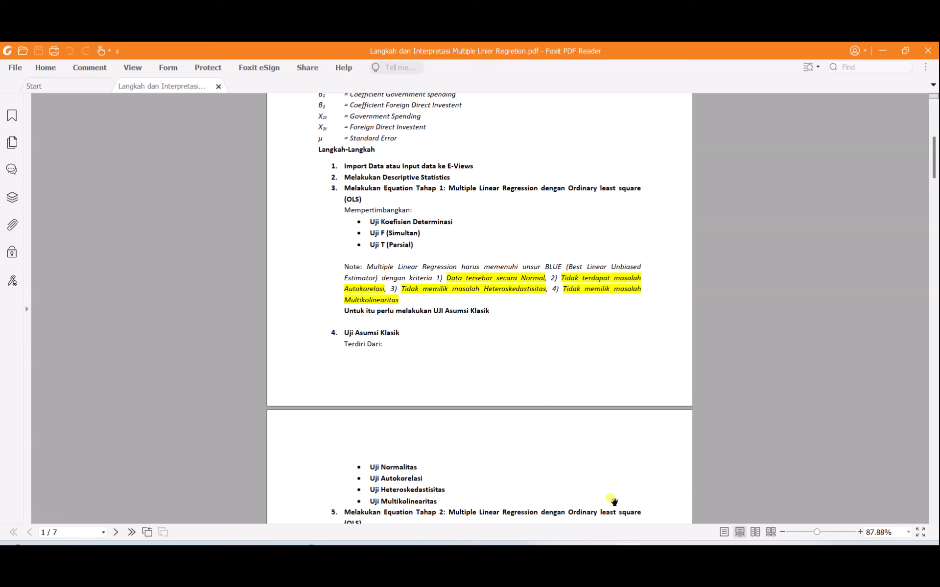
Switch to EViews and open Data Multiple Linier Regression from the Regresi folder on USB DISK (E:) for import
left_click(549, 558)
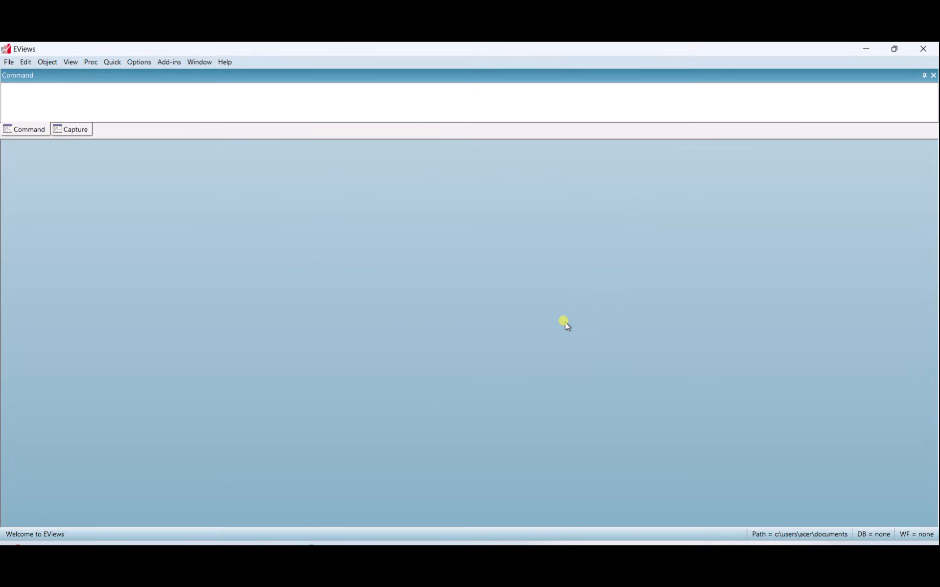
left_click(9, 62)
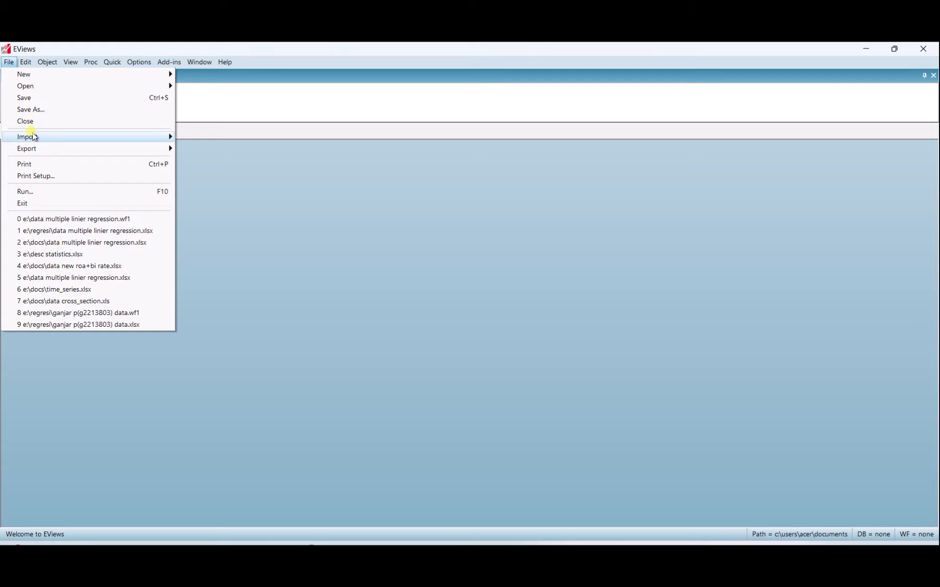
mouse_move(33, 137)
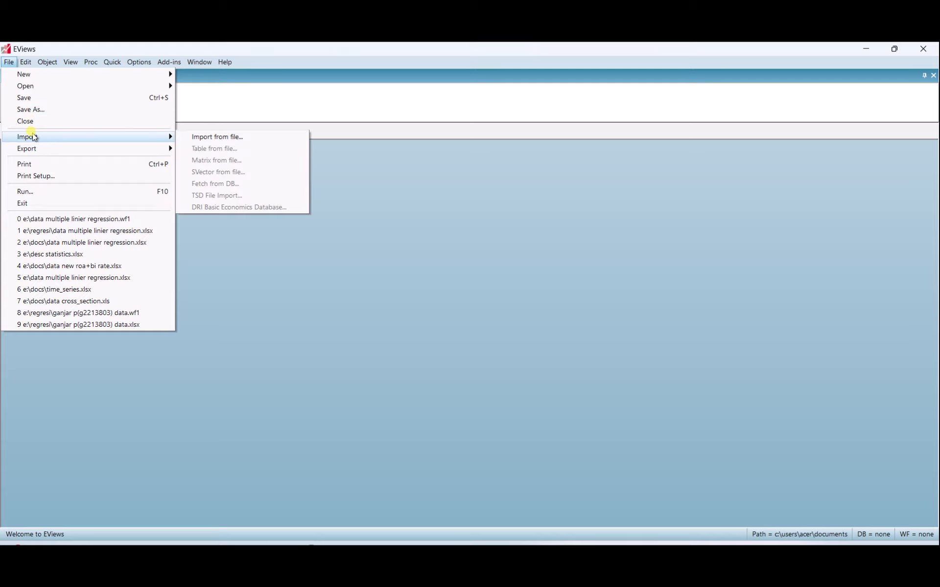
left_click(201, 139)
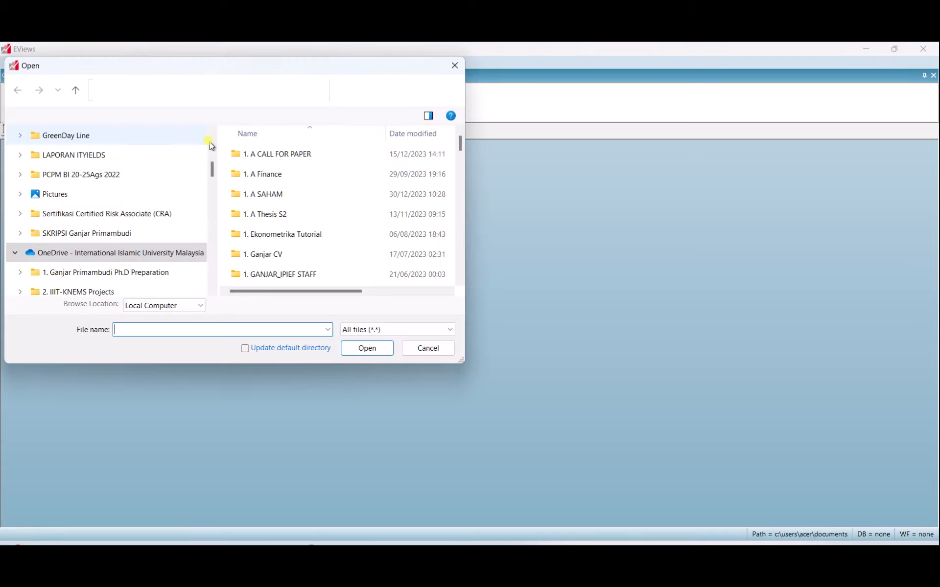
left_click_drag(213, 169, 204, 286)
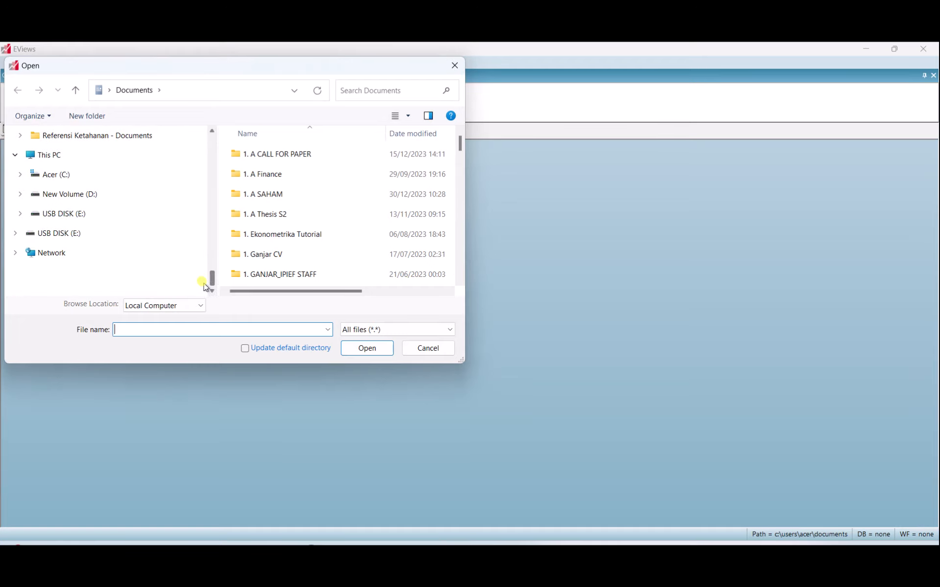
left_click(99, 214)
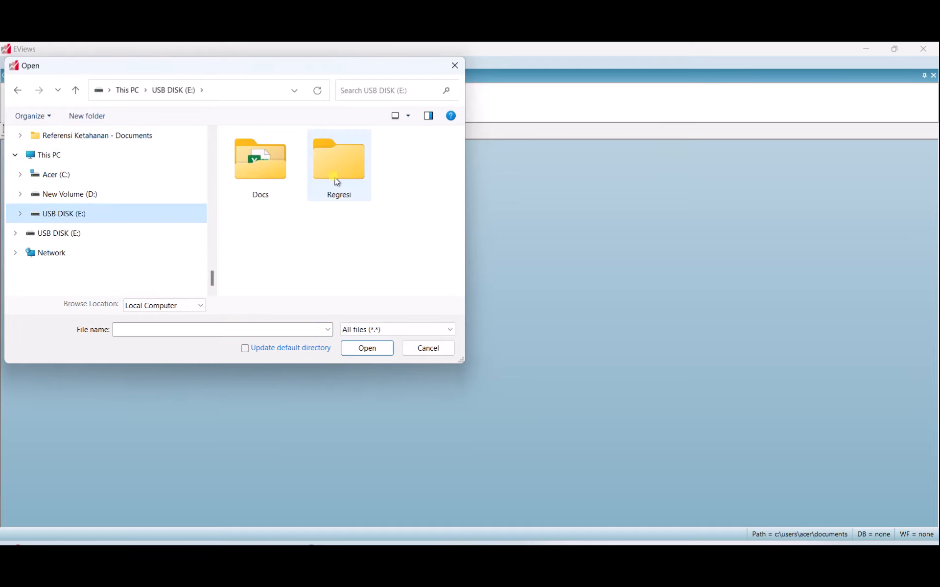
double_click(337, 182)
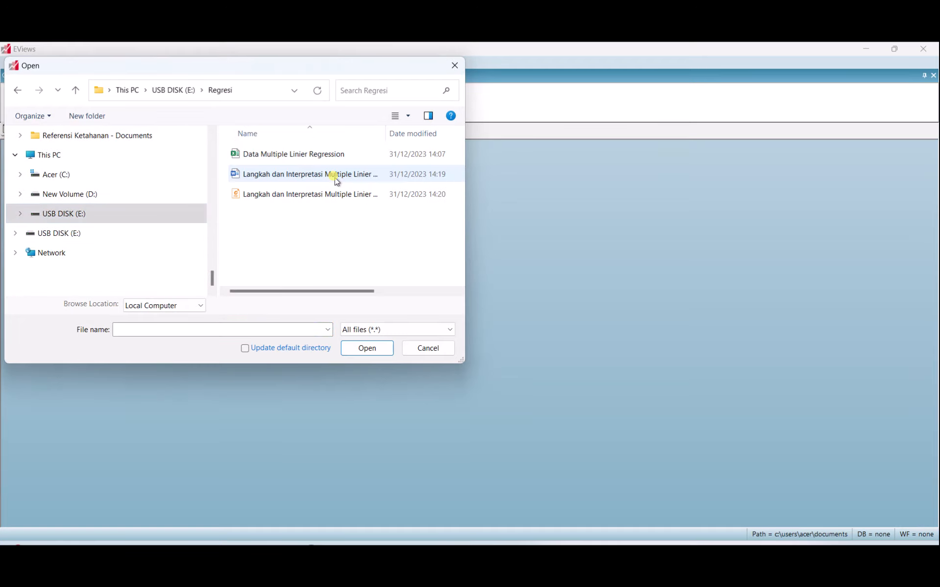
left_click(284, 156)
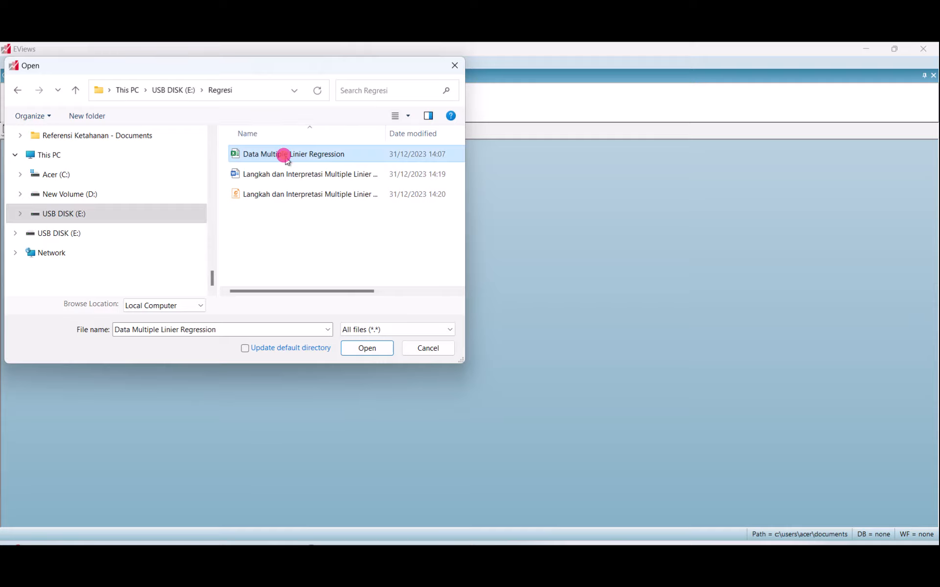
left_click(363, 348)
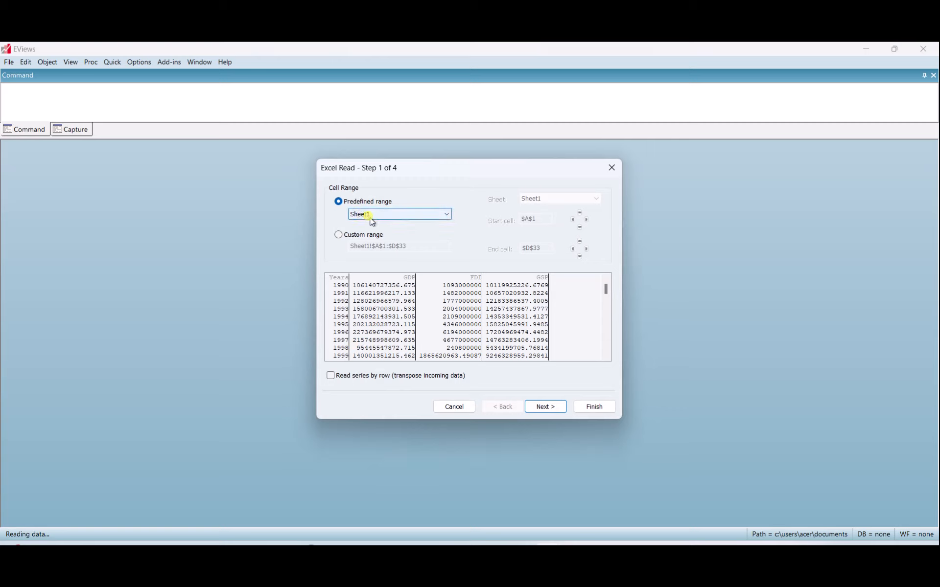
Import Sheet1 into a new workfile with one names-only header line, dated by the years series, without linking to the external source
left_click(547, 407)
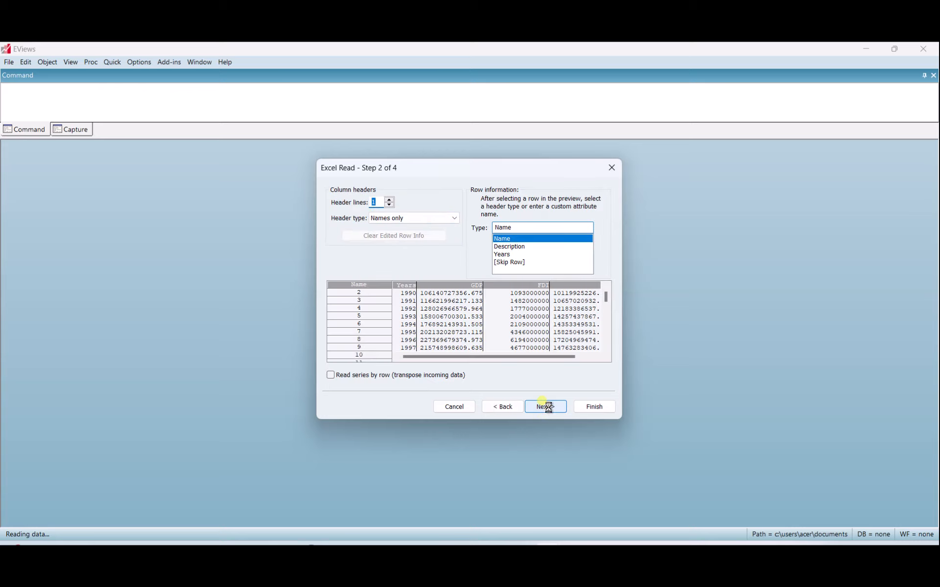
left_click(549, 408)
left_click(549, 408)
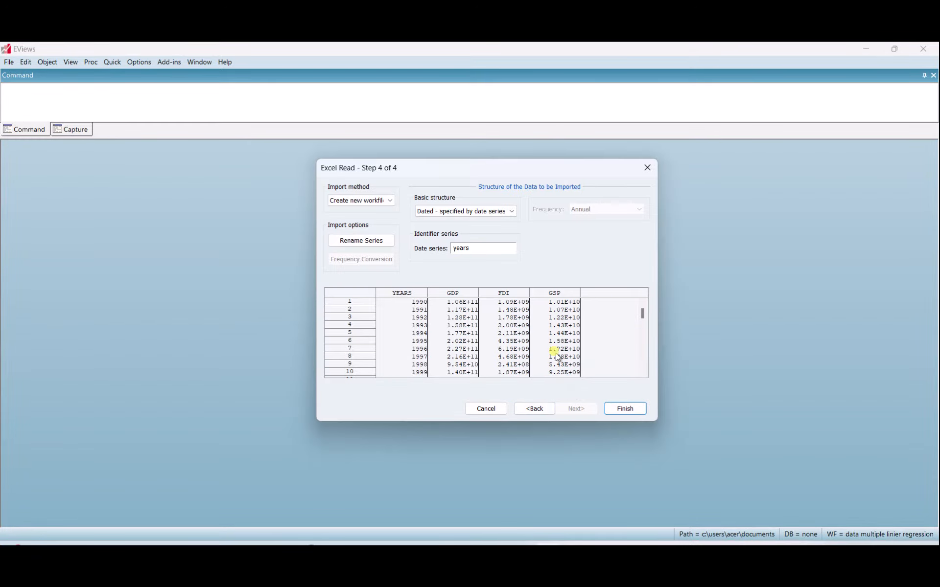
left_click(626, 410)
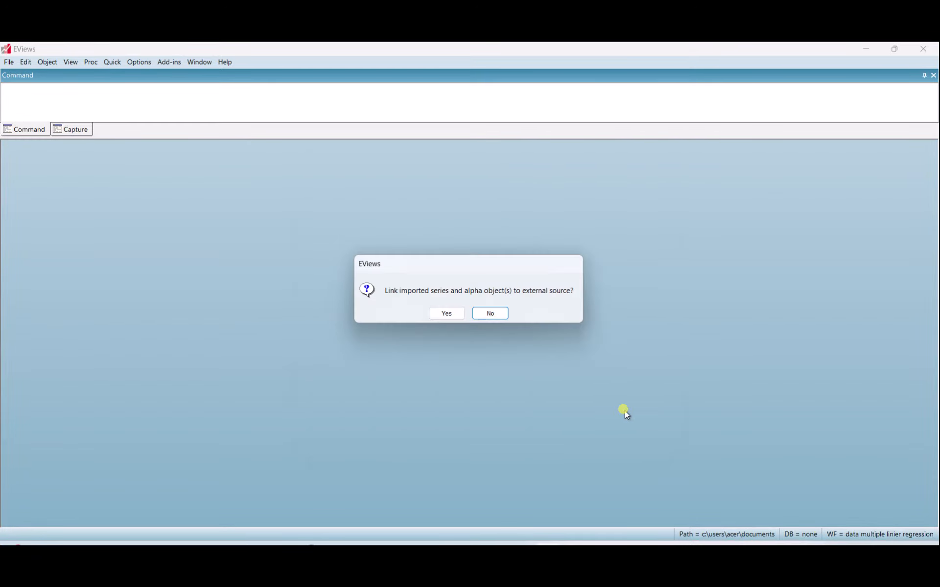
left_click(492, 315)
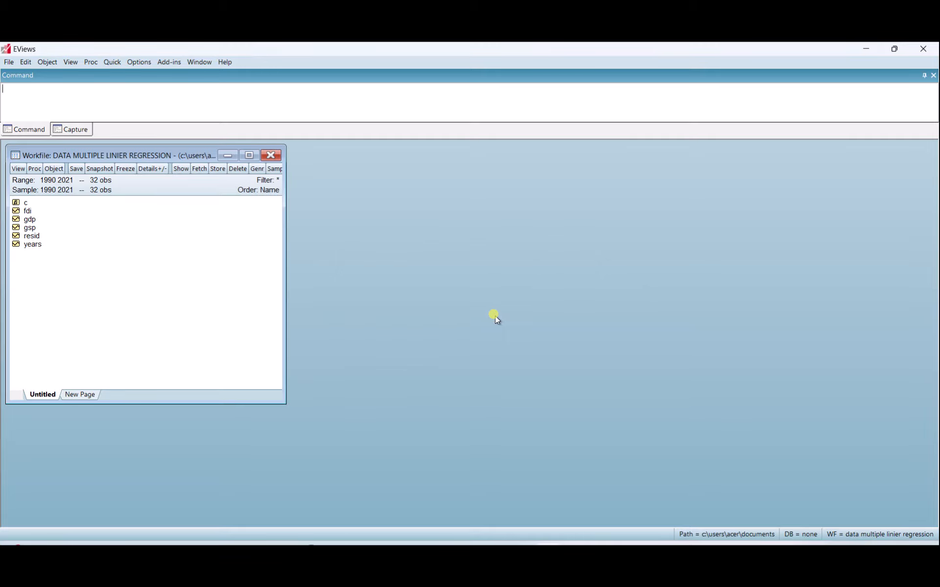
Check the imported gdp and fdi series in the workfile
left_click(33, 222)
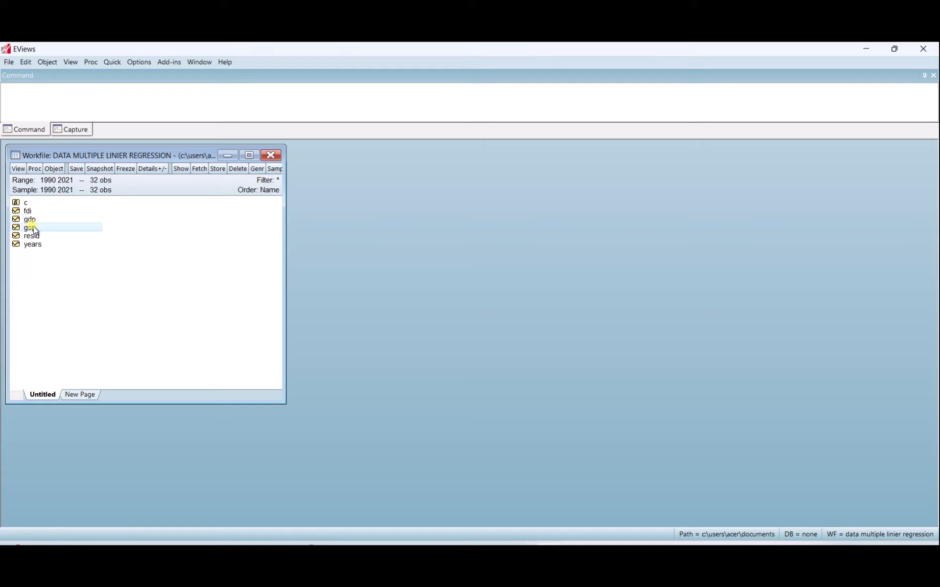
left_click(32, 212)
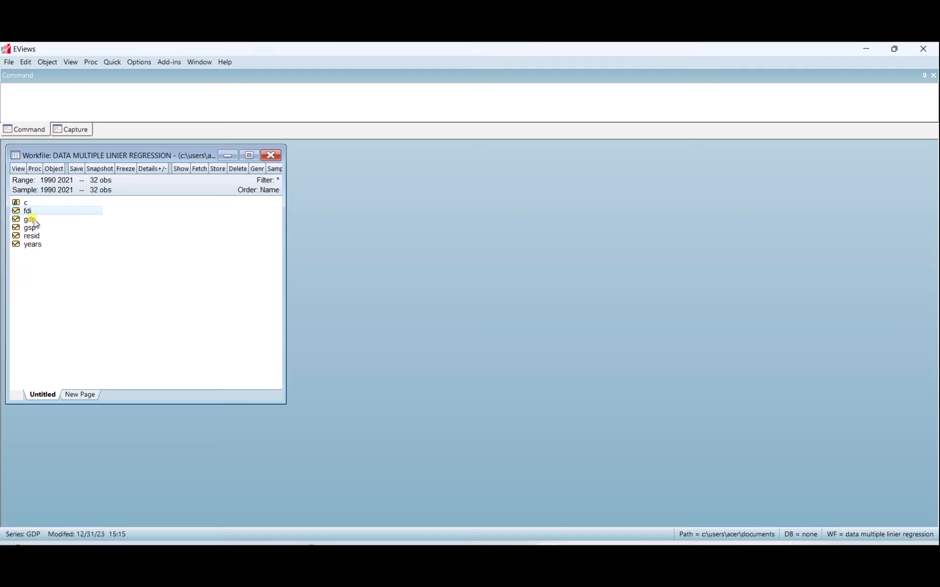
Open the gdp, gsp and fdi series together as a group, in that order, and place it beside the workfile
left_click(34, 219)
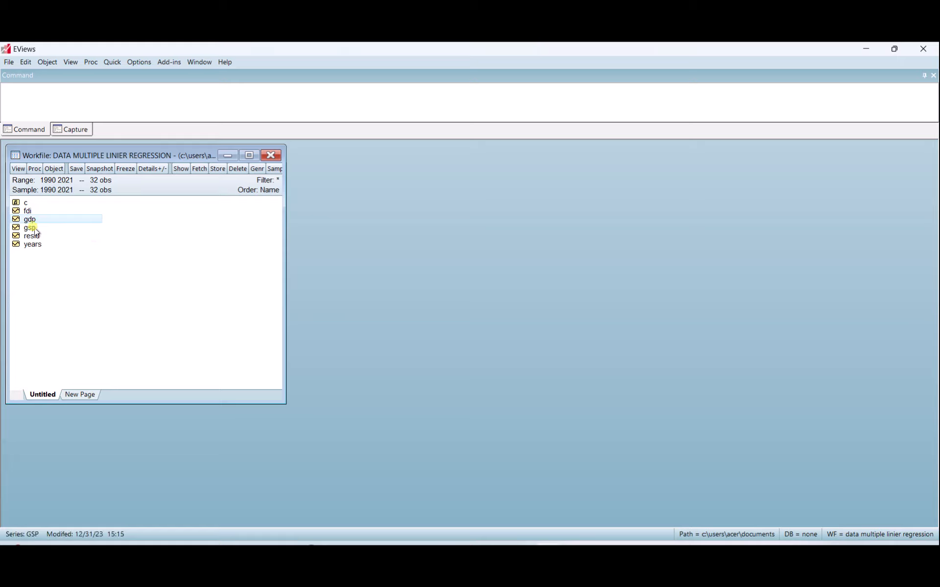
left_click(34, 229, "ctrl")
left_click(32, 211, "ctrl")
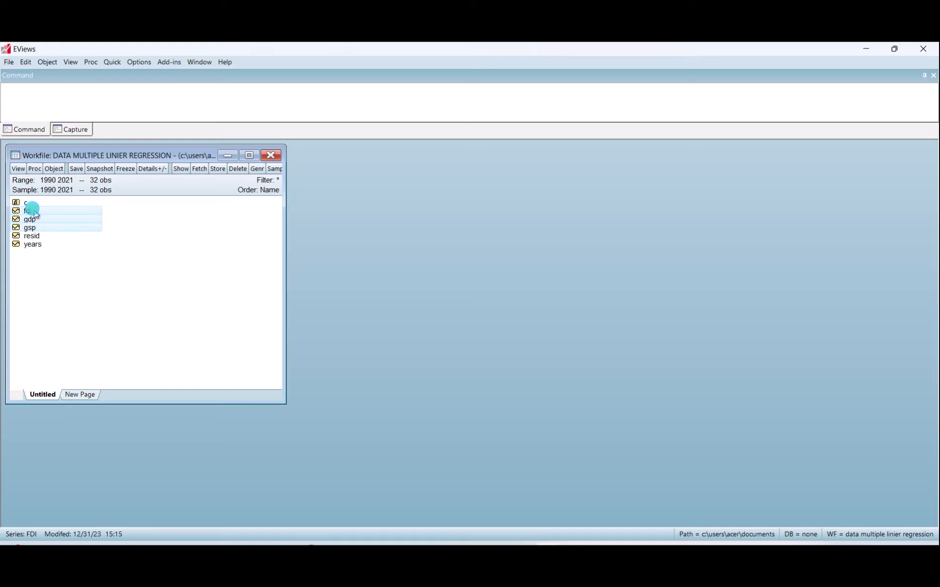
right_click(35, 213)
mouse_move(48, 219)
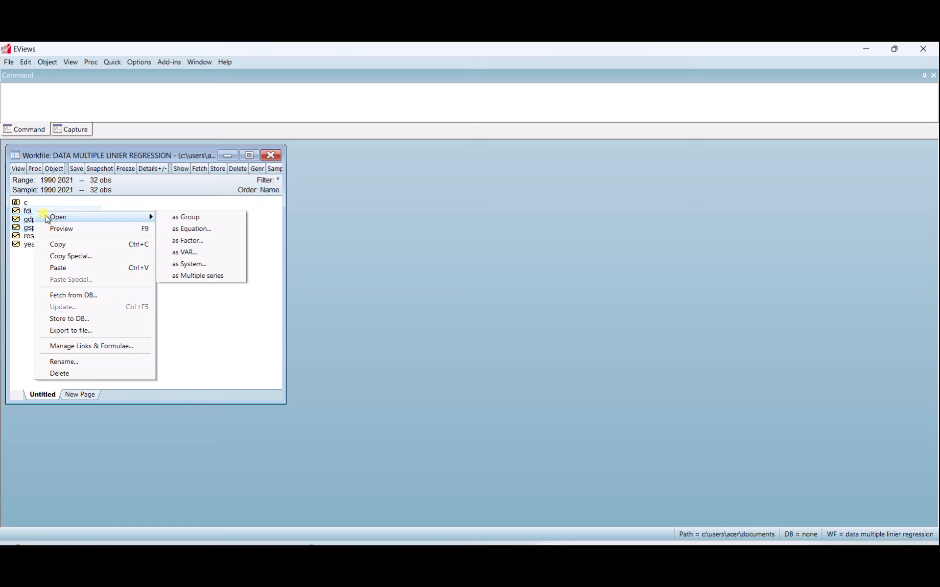
left_click(178, 217)
left_click_drag(176, 175, 464, 167)
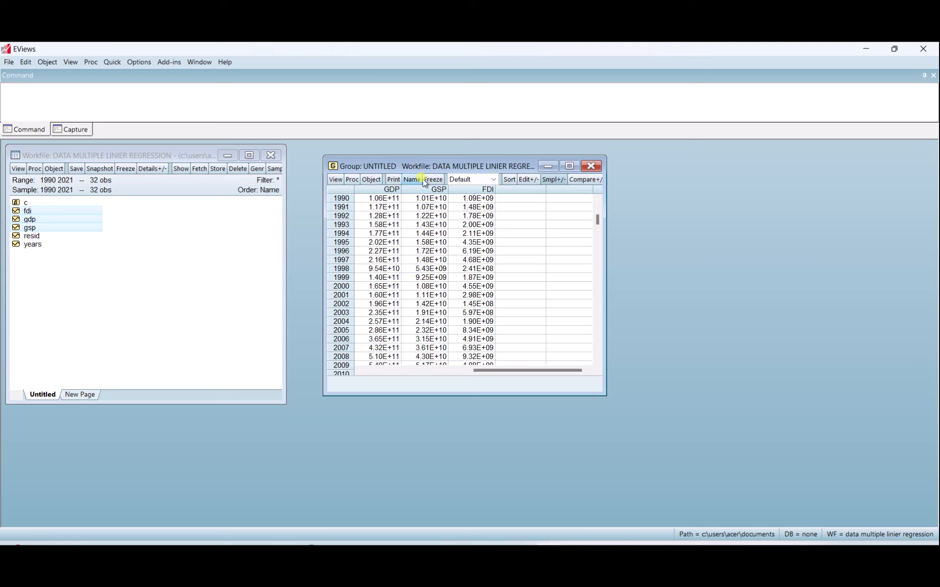
Freeze the group's data sheet into a table, name it table01 and close the table
left_click(434, 180)
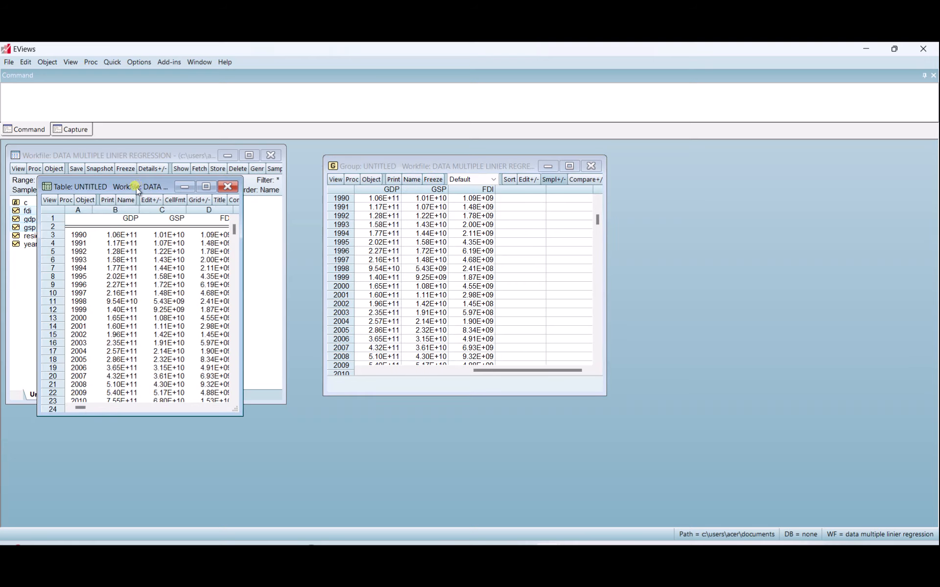
left_click_drag(134, 184, 196, 248)
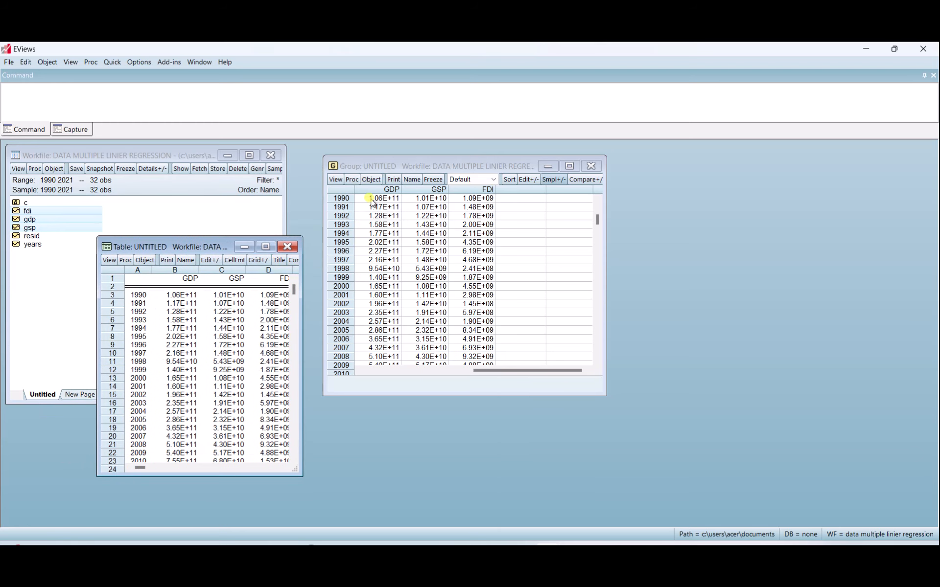
left_click_drag(389, 169, 620, 157)
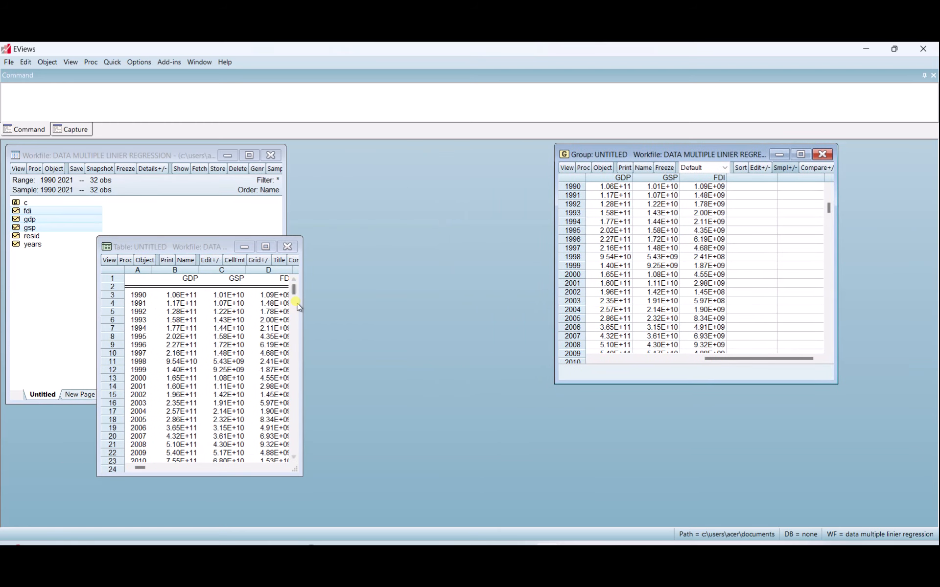
left_click_drag(302, 307, 443, 311)
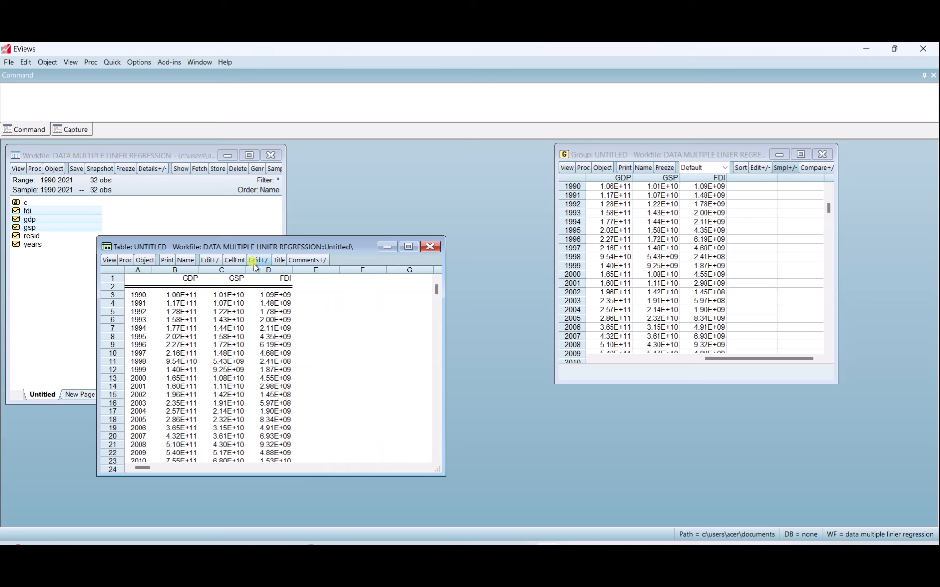
left_click(186, 259)
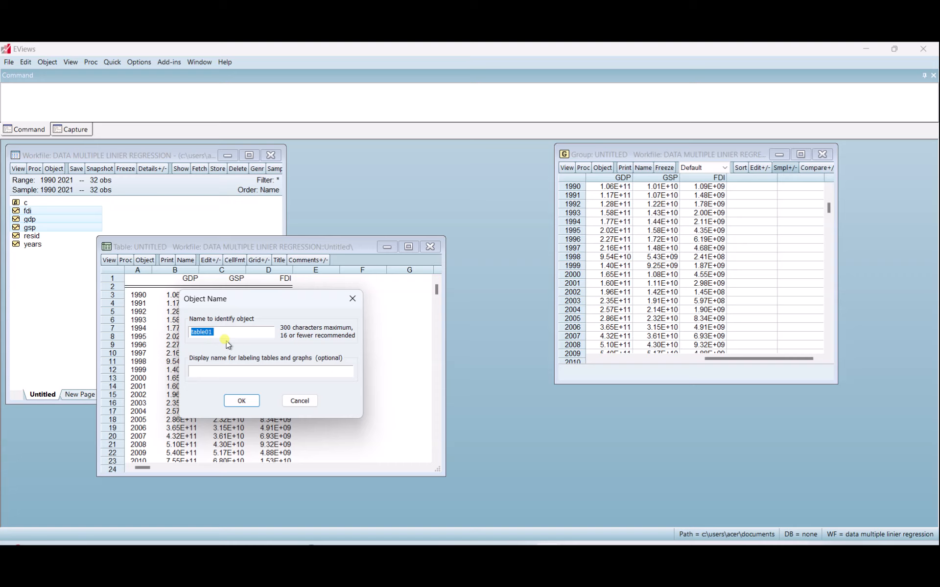
left_click(248, 402)
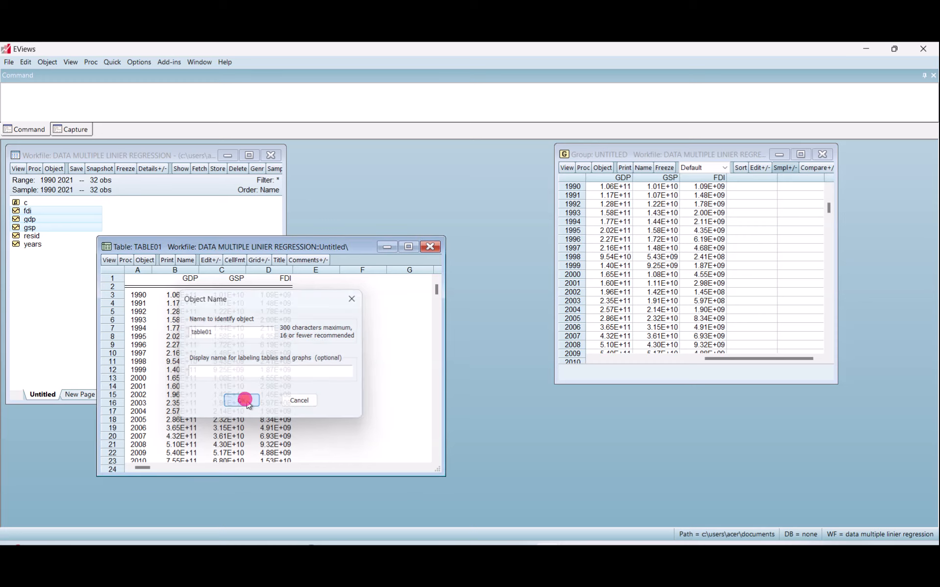
left_click(430, 247)
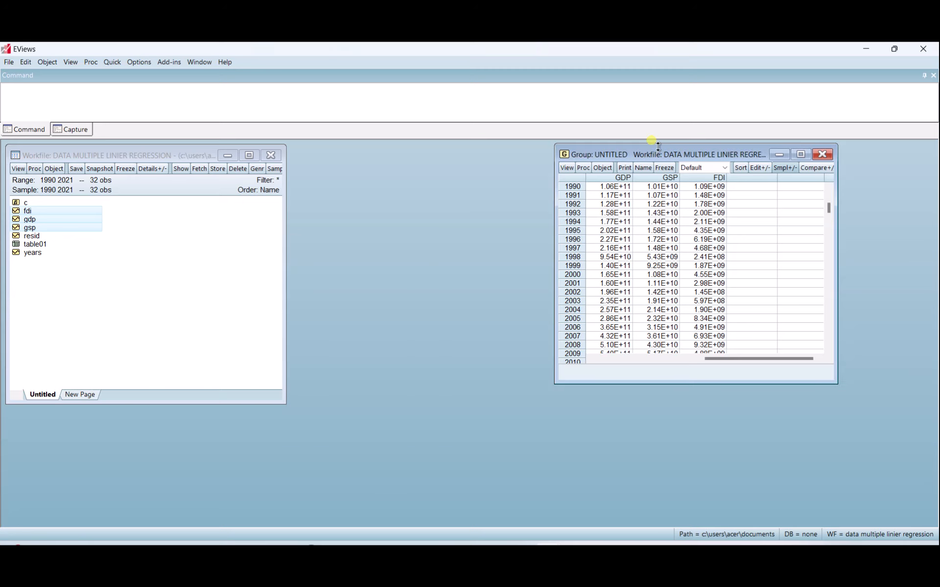
Show the common-sample descriptive statistics for the GDP, GSP and FDI group, enlarging its window to fit
left_click_drag(658, 153, 410, 158)
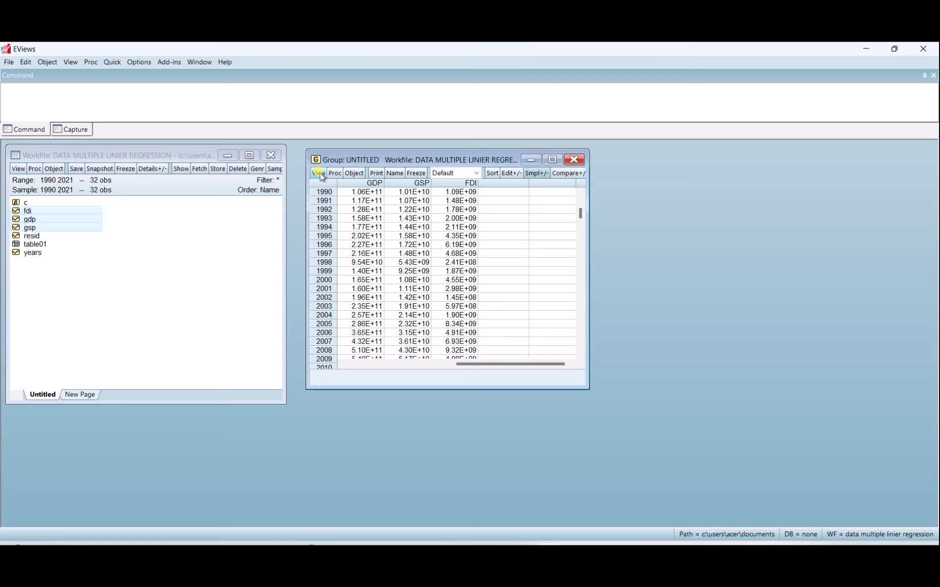
left_click_drag(588, 220, 624, 221)
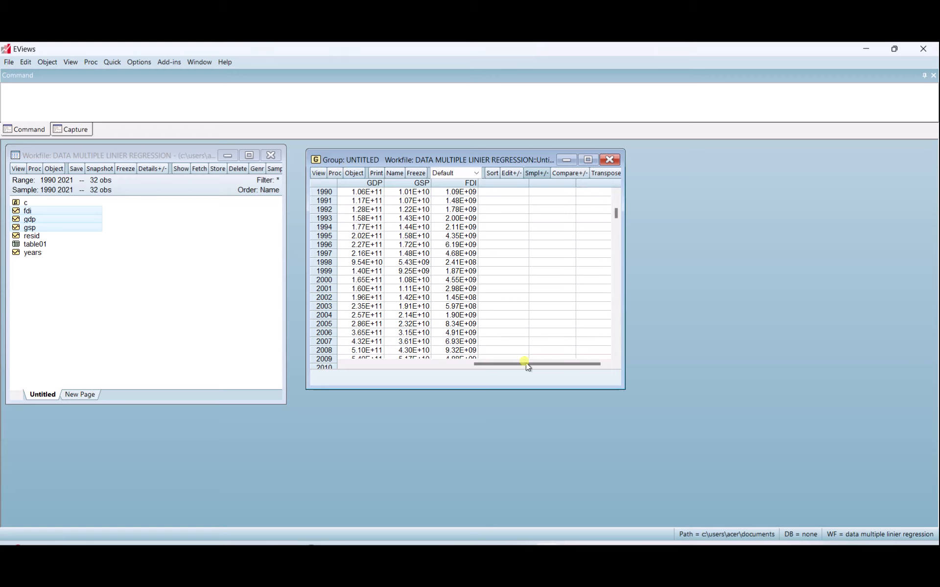
left_click_drag(493, 389, 492, 406)
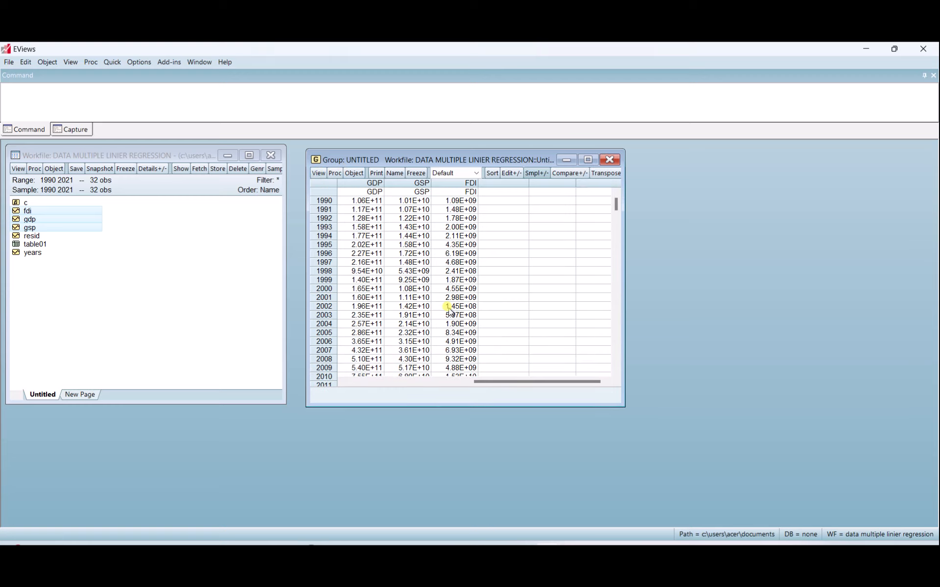
left_click(319, 174)
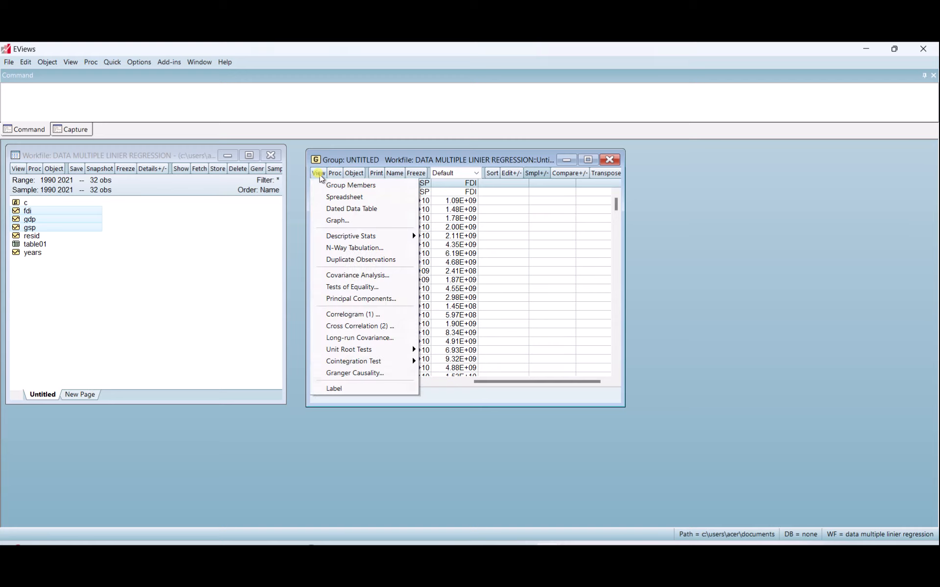
mouse_move(357, 238)
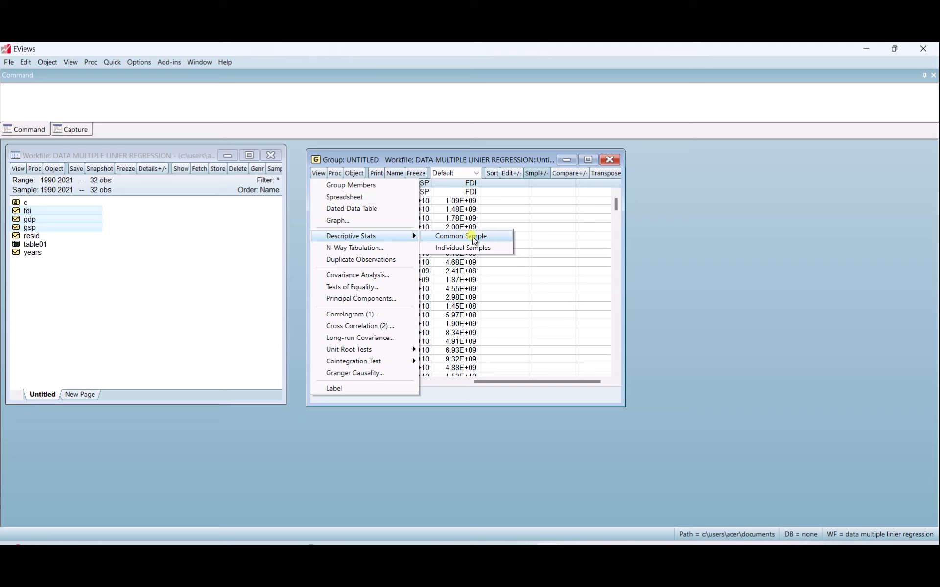
left_click(456, 238)
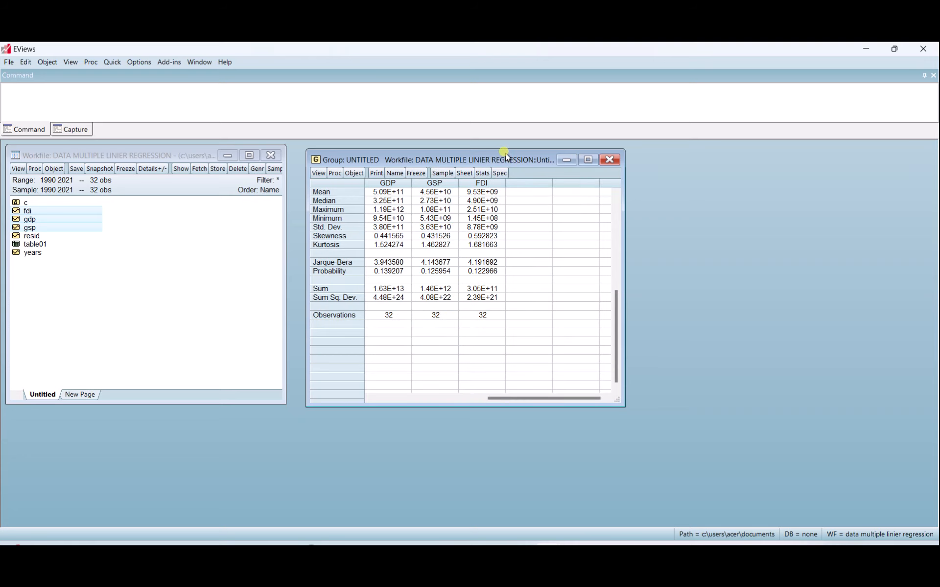
left_click_drag(504, 154, 541, 155)
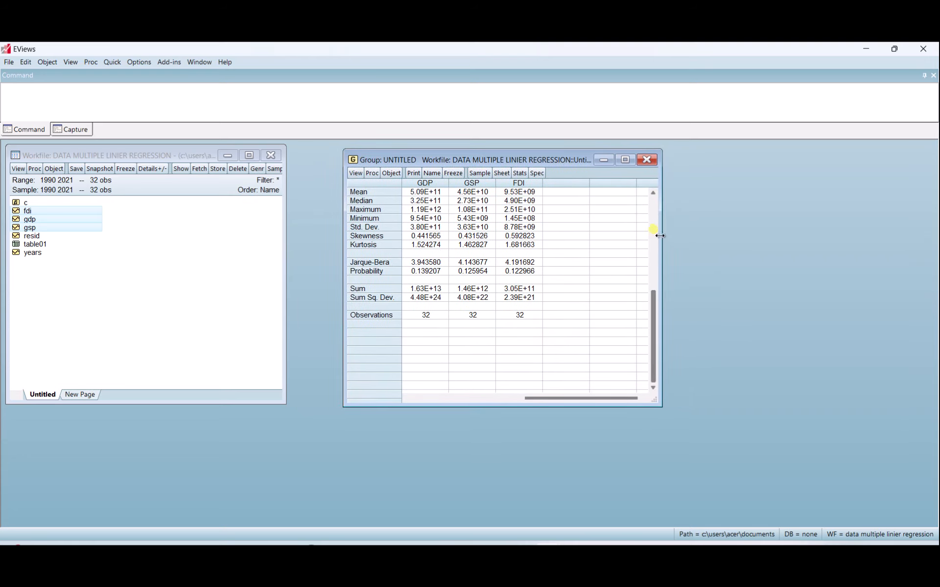
left_click_drag(660, 234, 678, 235)
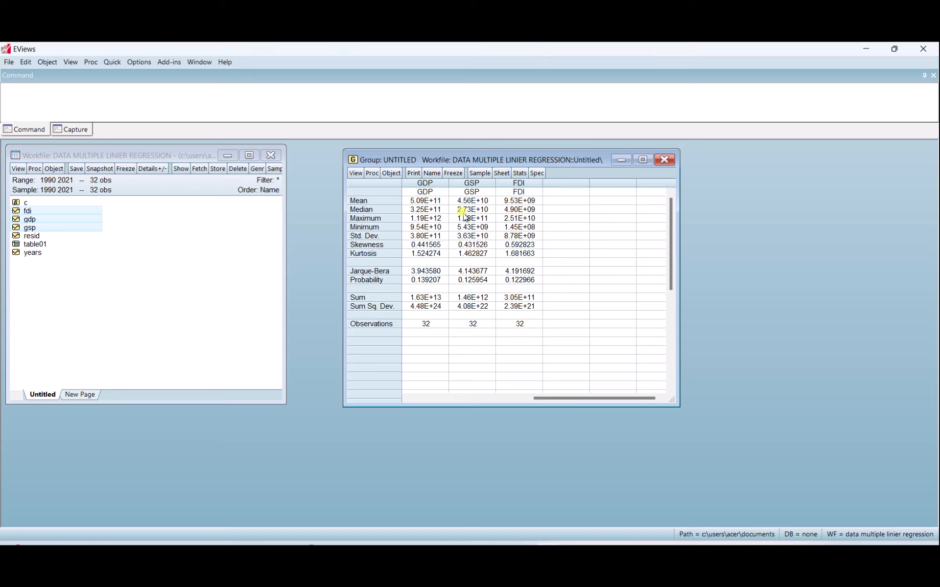
Freeze the descriptive statistics into a table named DESCRIPTIVE_STATISTICS, close it and select it in the workfile
left_click(451, 173)
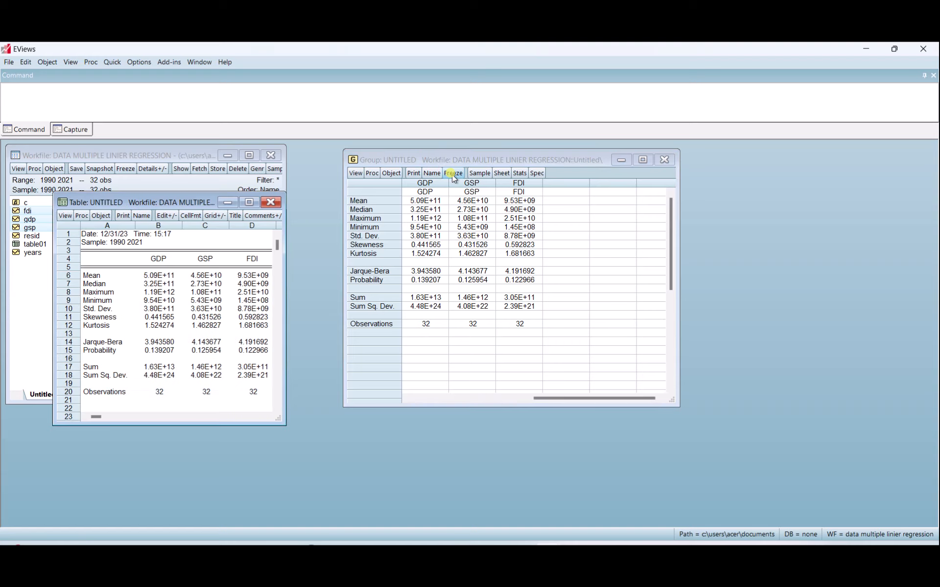
left_click_drag(189, 201, 240, 254)
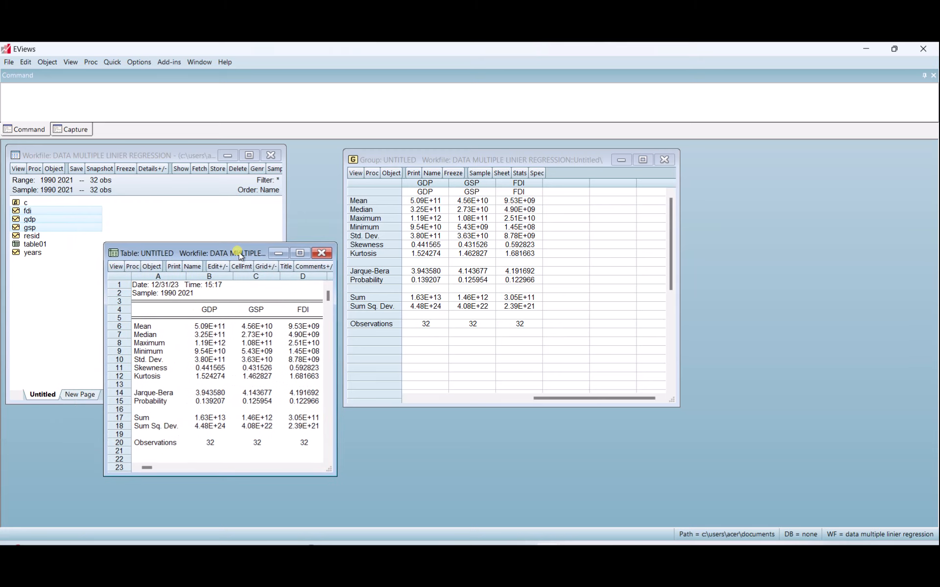
left_click(192, 267)
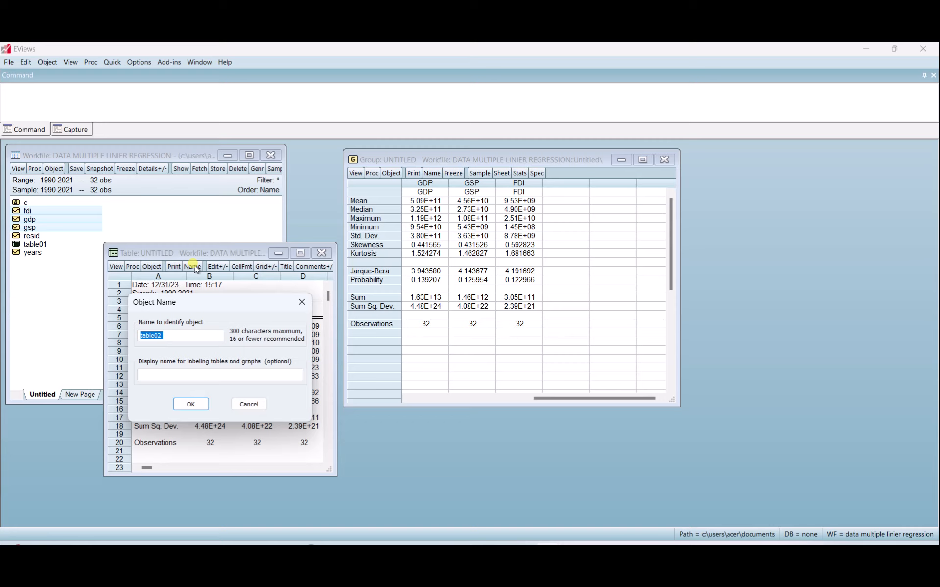
type("DESCRIPTIVE_STATISTICS")
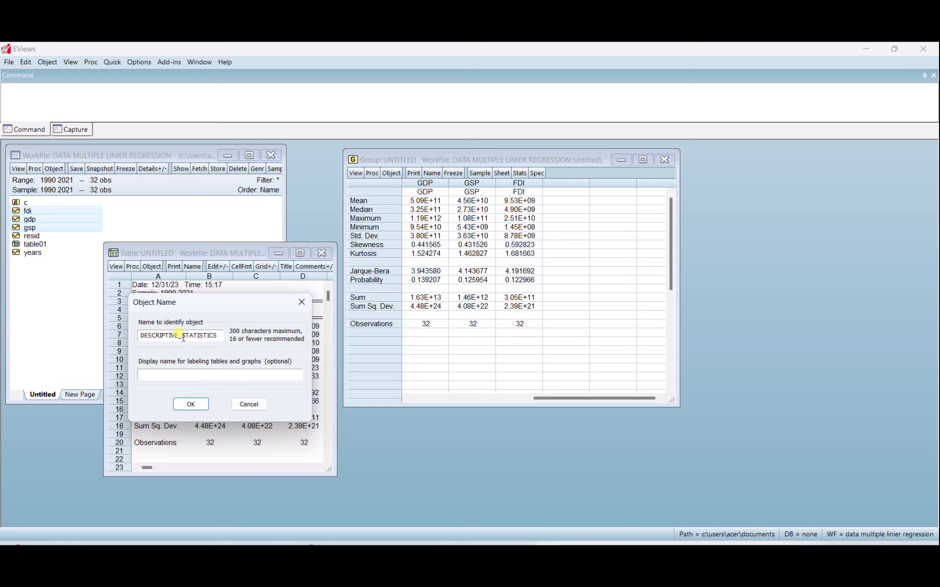
left_click(190, 404)
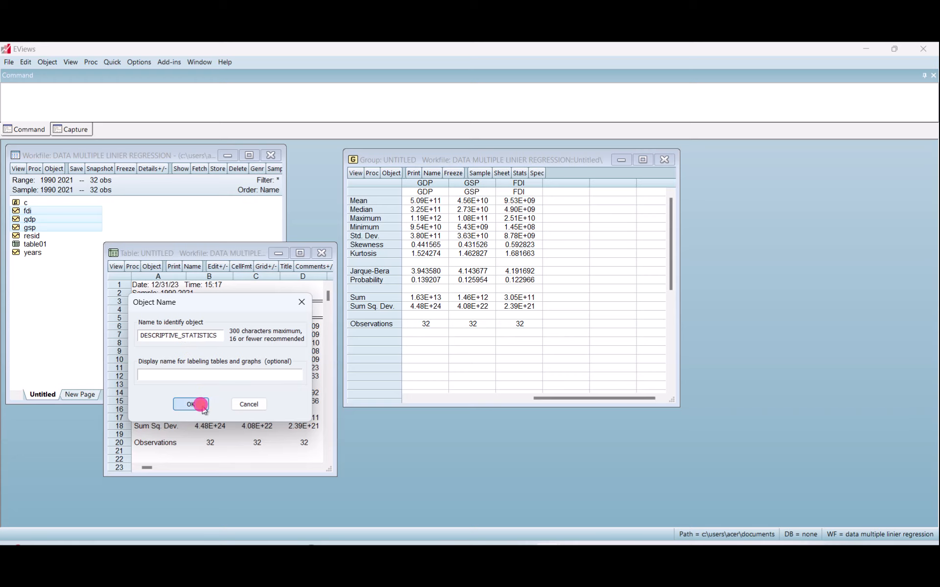
left_click(321, 254)
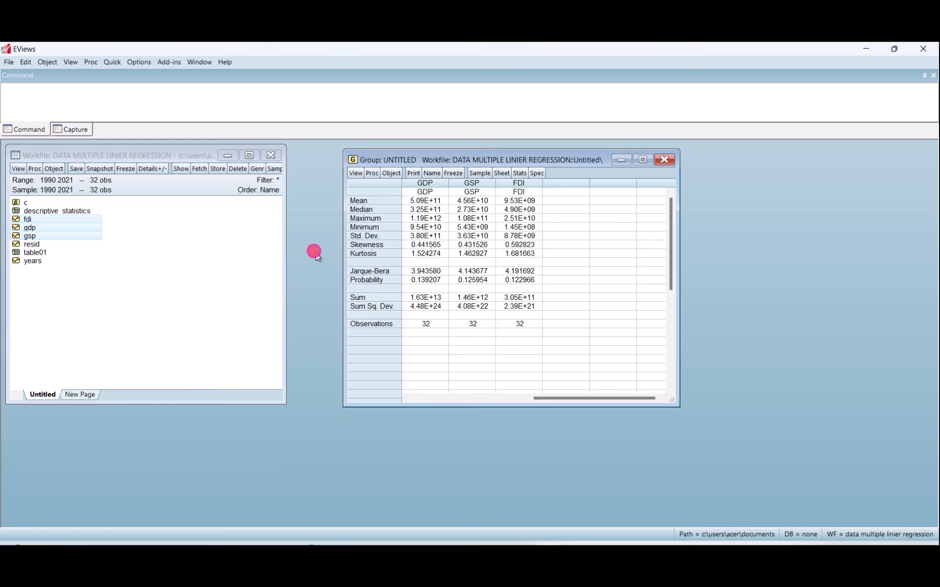
left_click(61, 211)
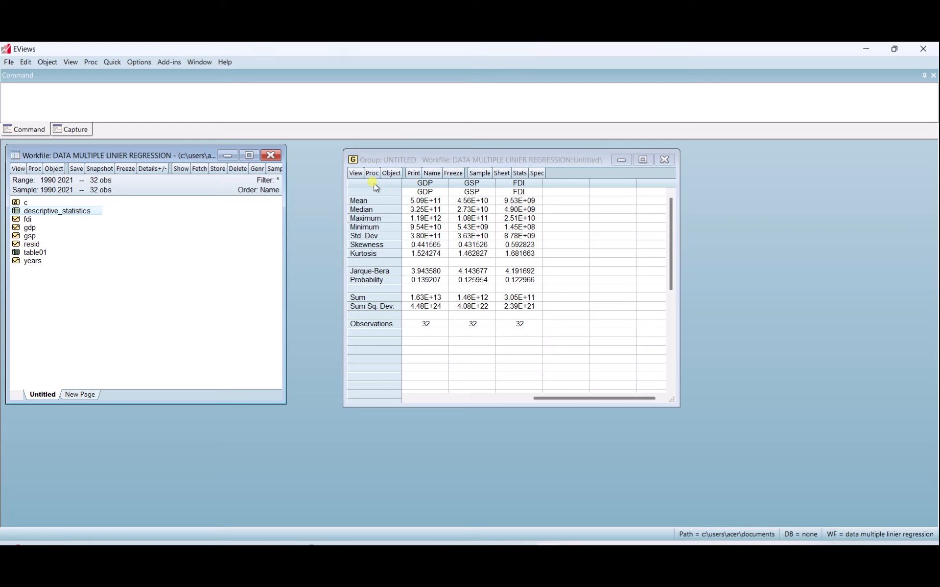
left_click(356, 173)
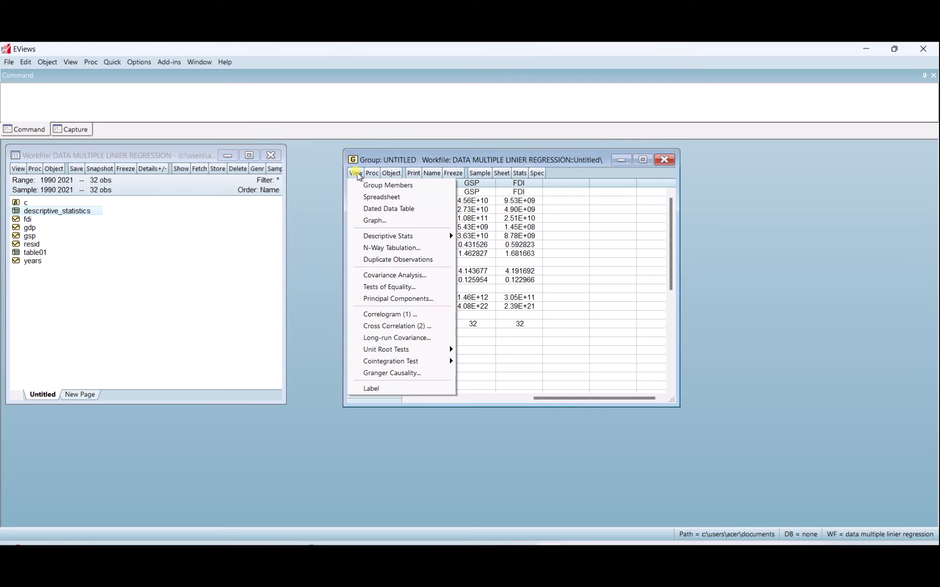
left_click(357, 174)
left_click(354, 173)
left_click(529, 236)
left_click(392, 174)
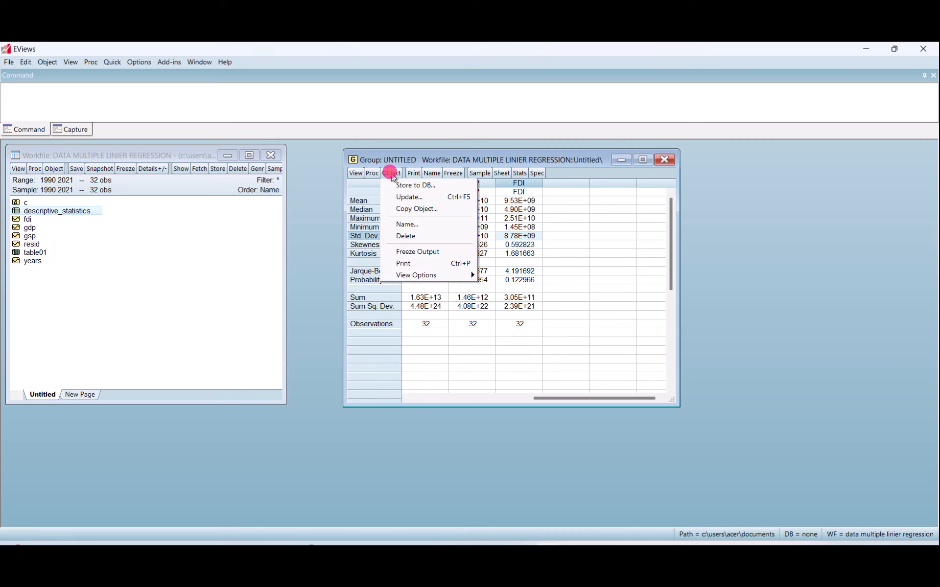
left_click(373, 174)
left_click(373, 174)
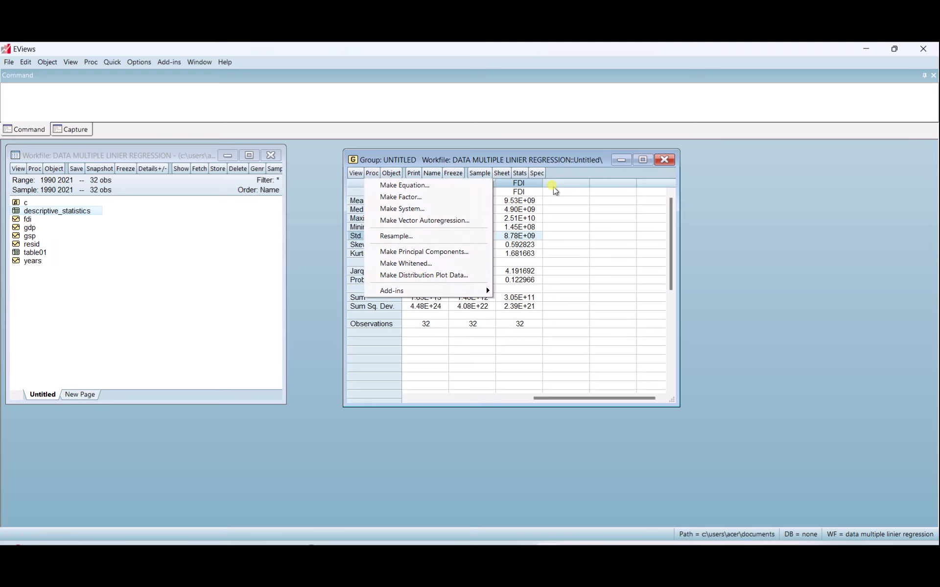
left_click(519, 192)
left_click_drag(488, 160, 494, 167)
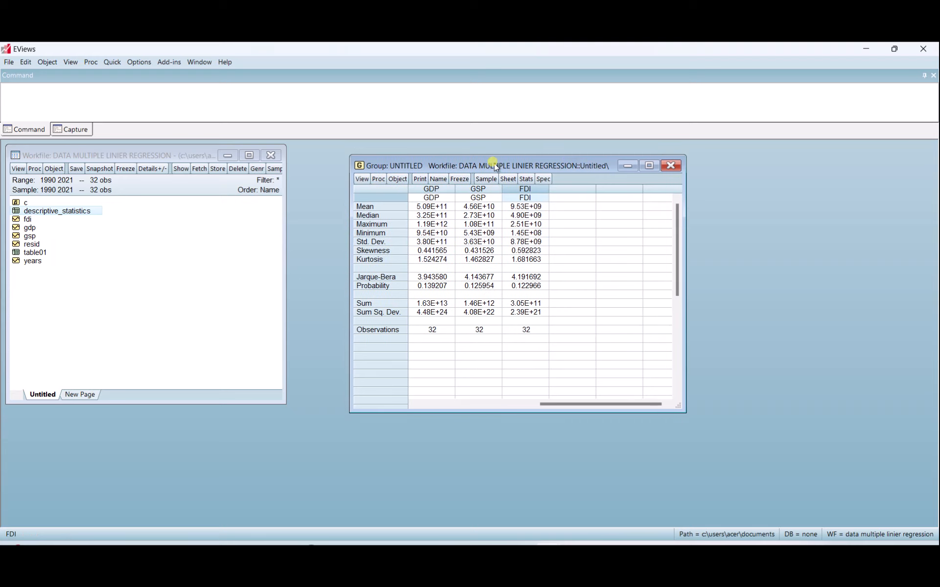
Make an equation from the group, specify it as gdp C gsp fdi, and estimate it by least squares over 1990 2021
left_click(381, 182)
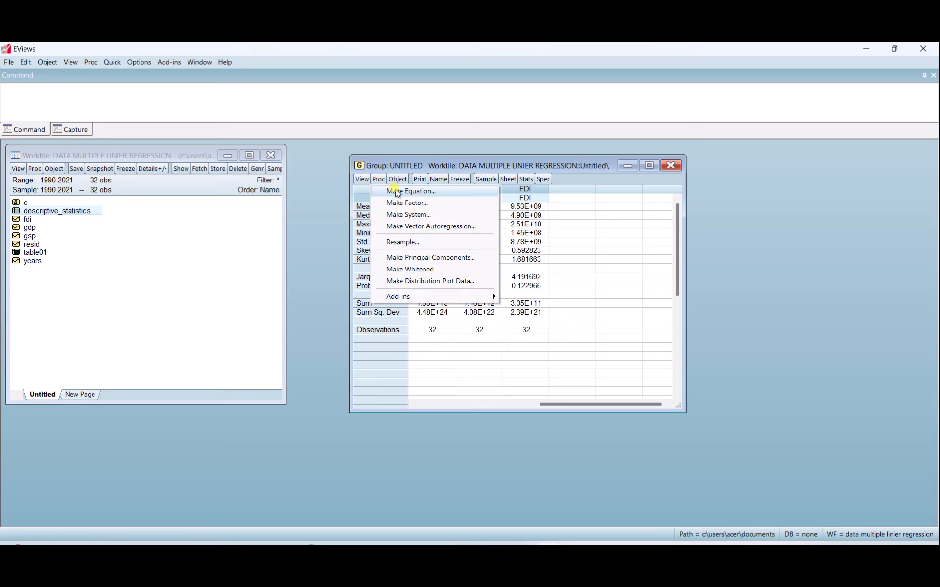
left_click(398, 191)
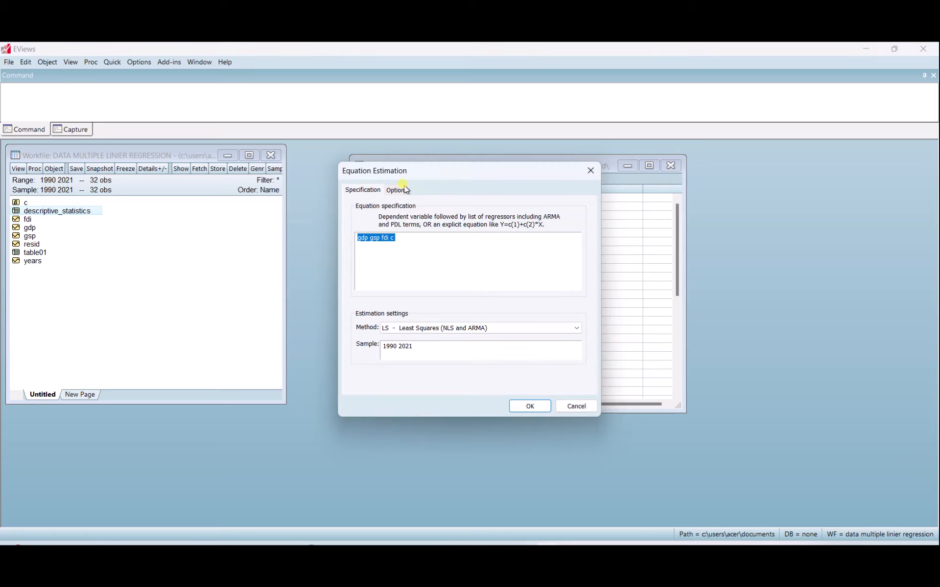
left_click_drag(411, 166, 442, 162)
left_click(436, 233)
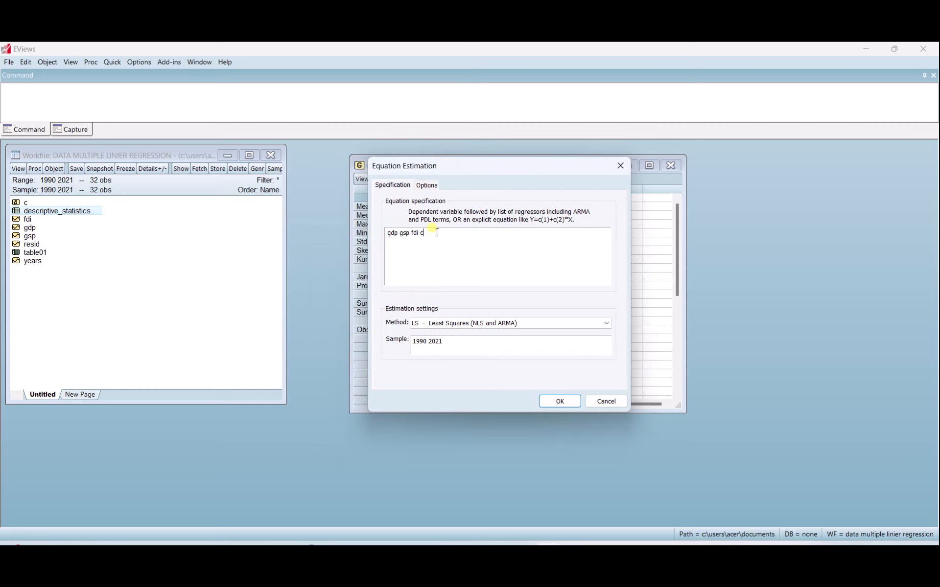
left_click(396, 234)
left_click(424, 235)
left_click(391, 232)
type("C")
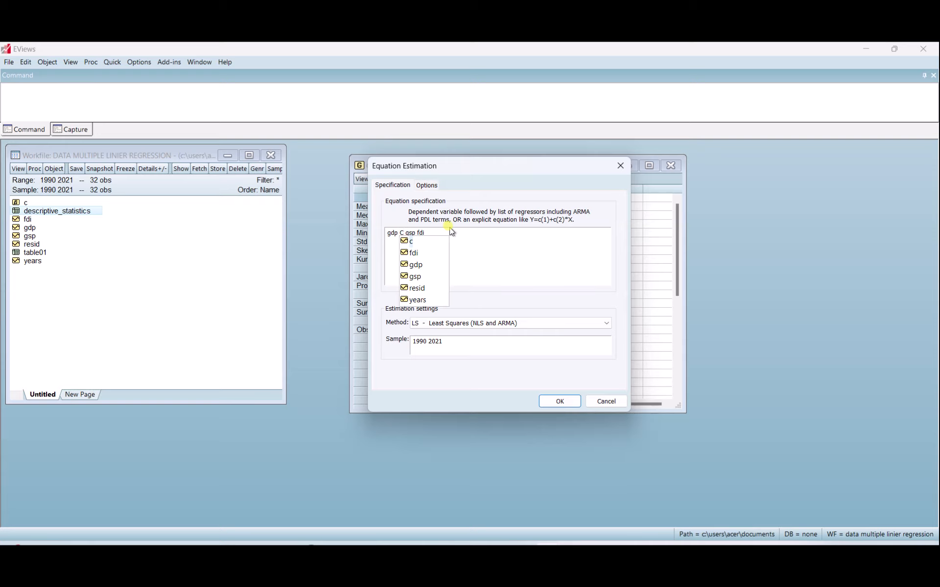
left_click(568, 402)
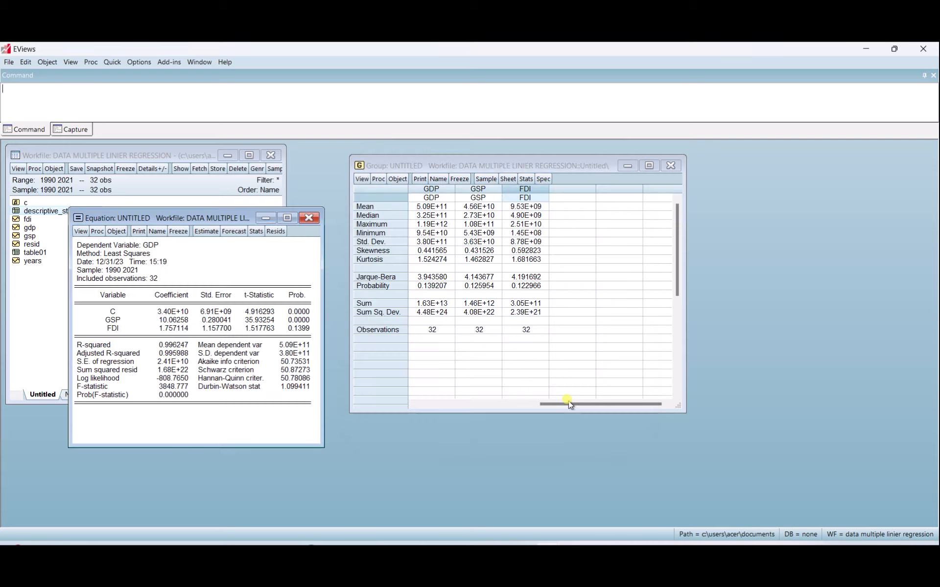
Close and delete the untitled group, and place the equation window beside the workfile, enlarged beyond its regression output
left_click(669, 167)
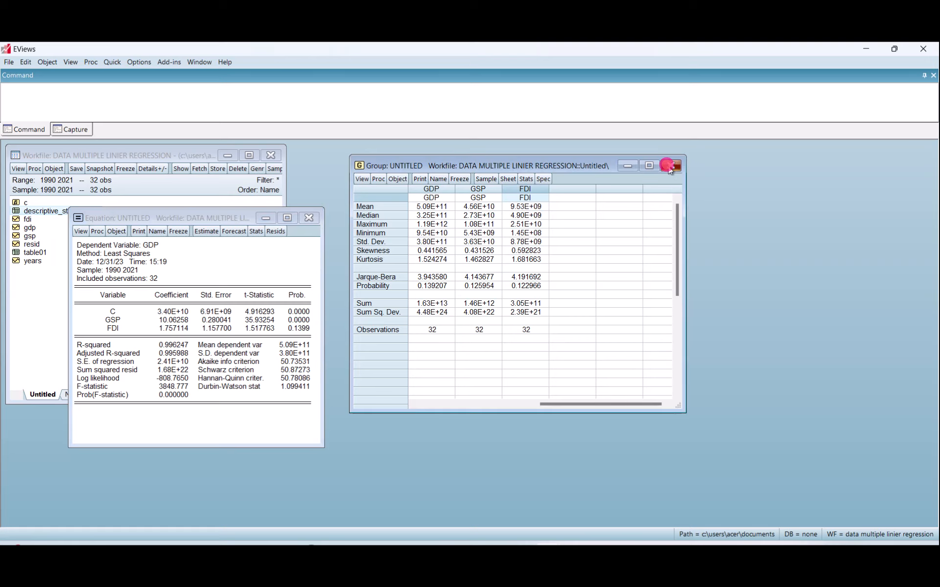
left_click(442, 319)
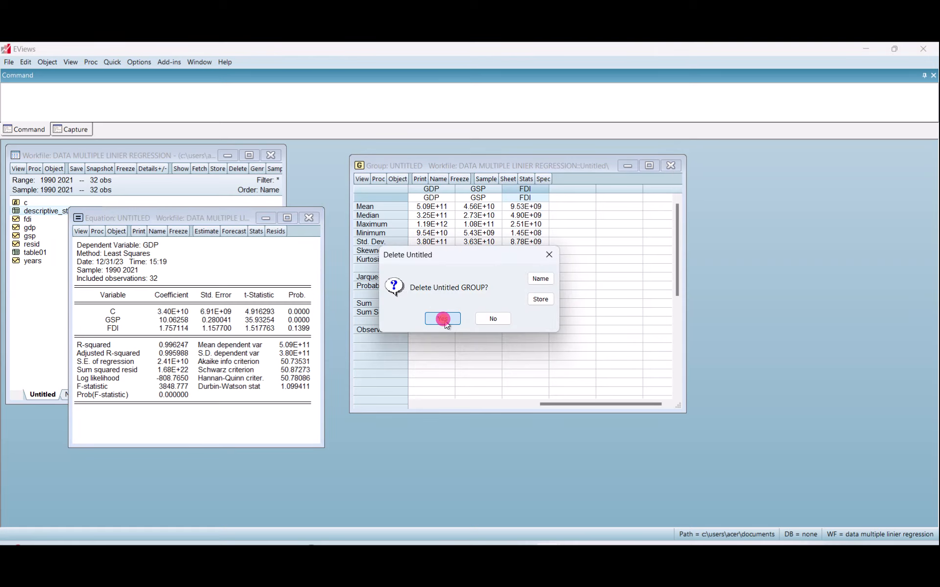
left_click_drag(177, 219, 407, 162)
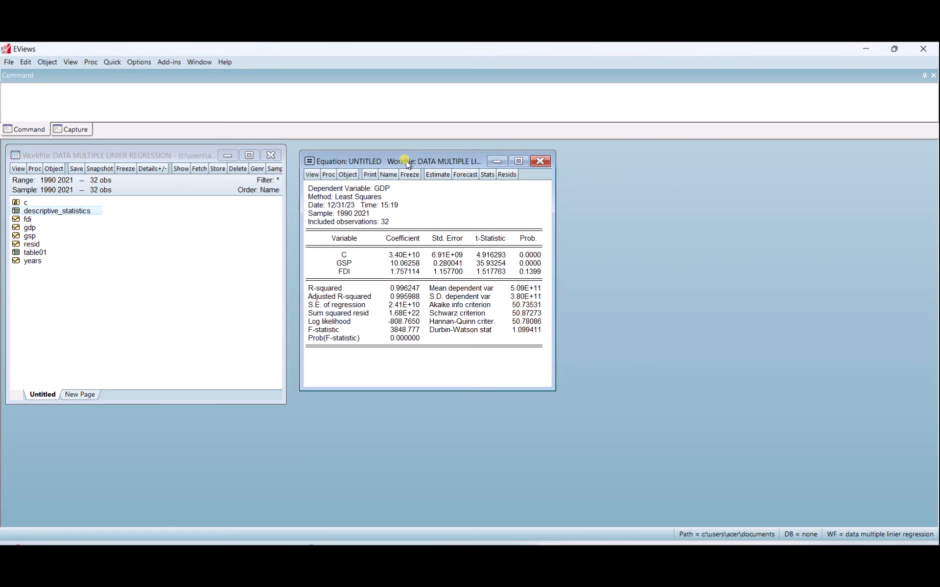
left_click_drag(550, 386, 705, 423)
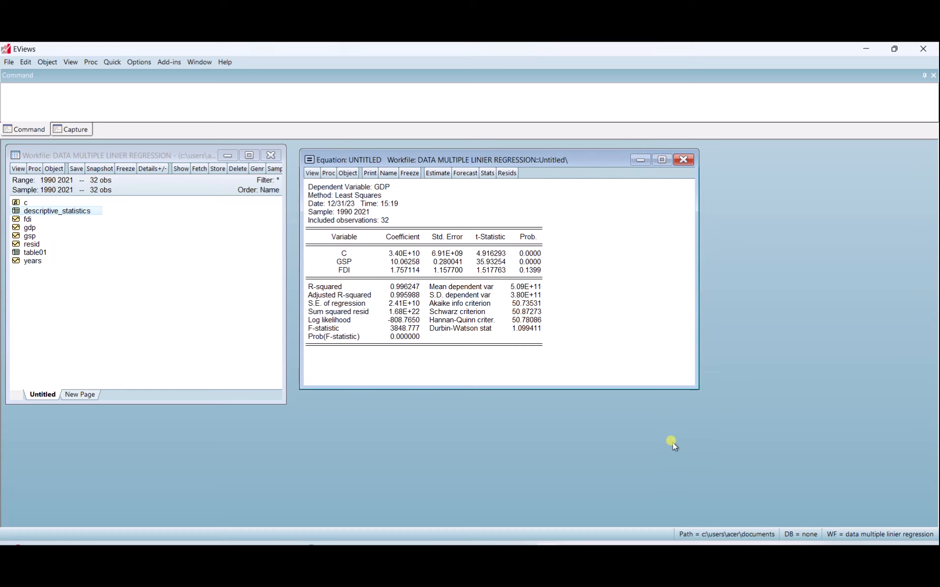
left_click_drag(500, 385, 501, 445)
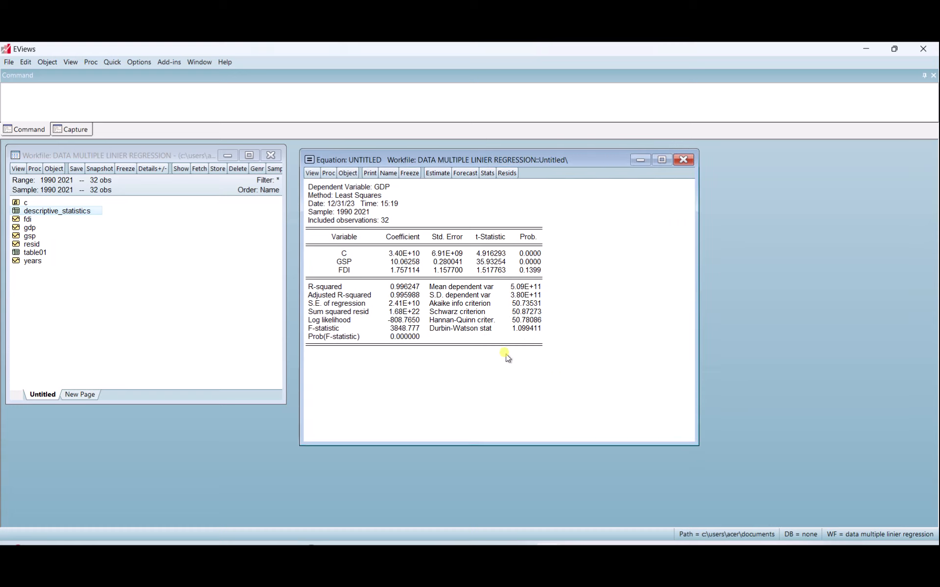
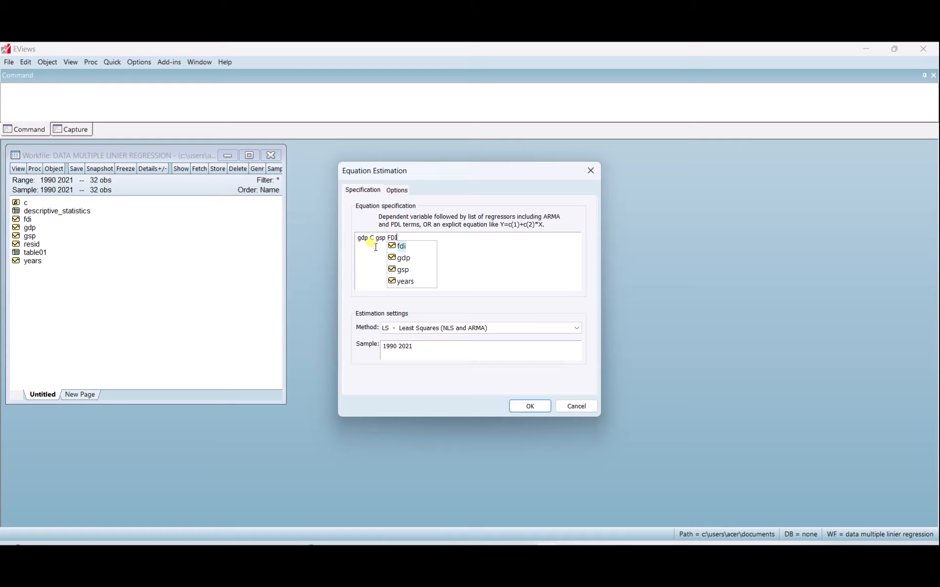
Estimate the equation gdp C gsp FDI by LS - Least Squares over 1990 2021, and enlarge its output window beside the workfile
left_click(446, 238)
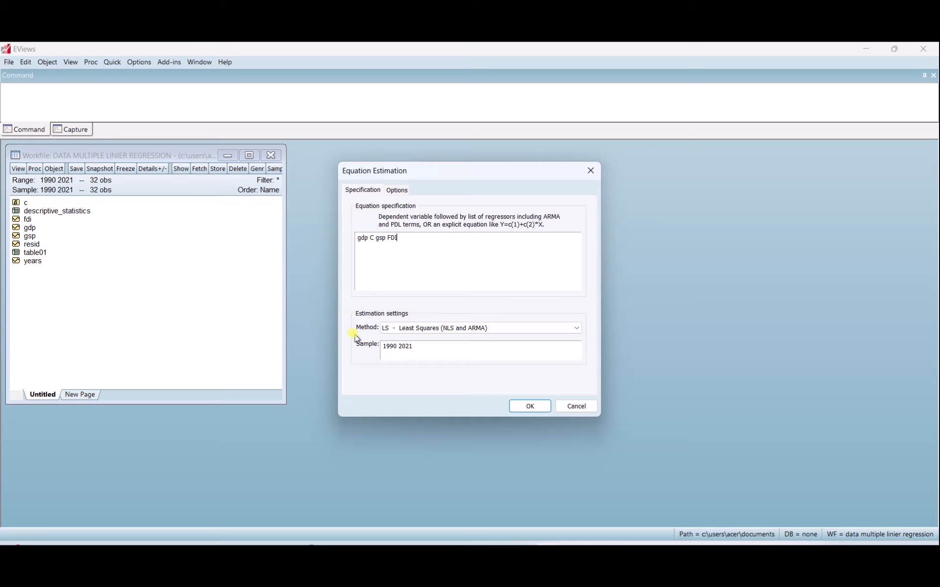
left_click(440, 328)
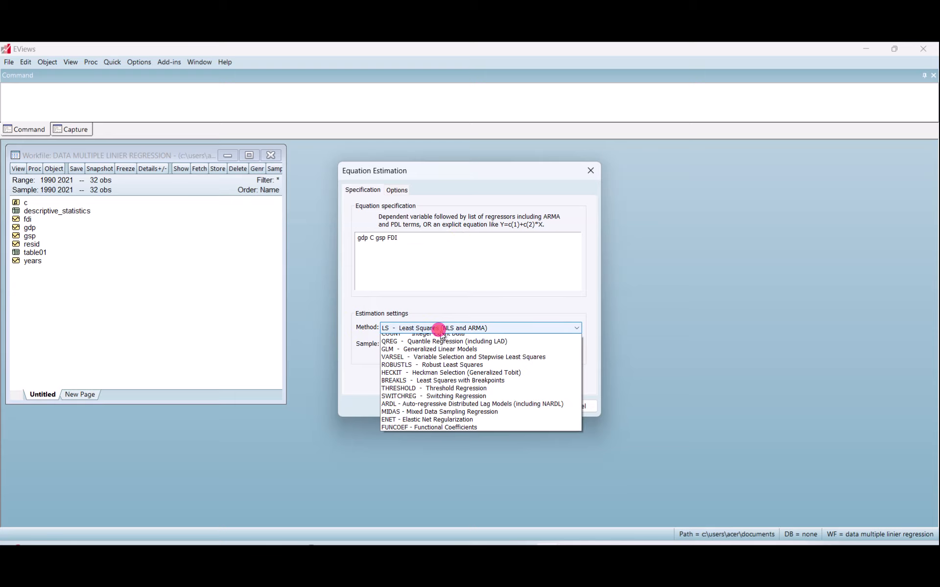
left_click(419, 337)
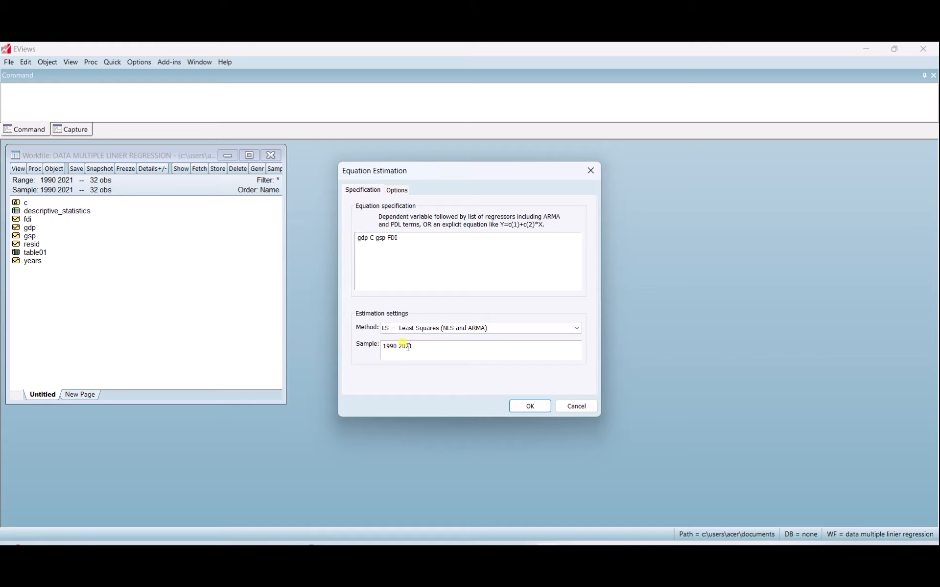
left_click(534, 410)
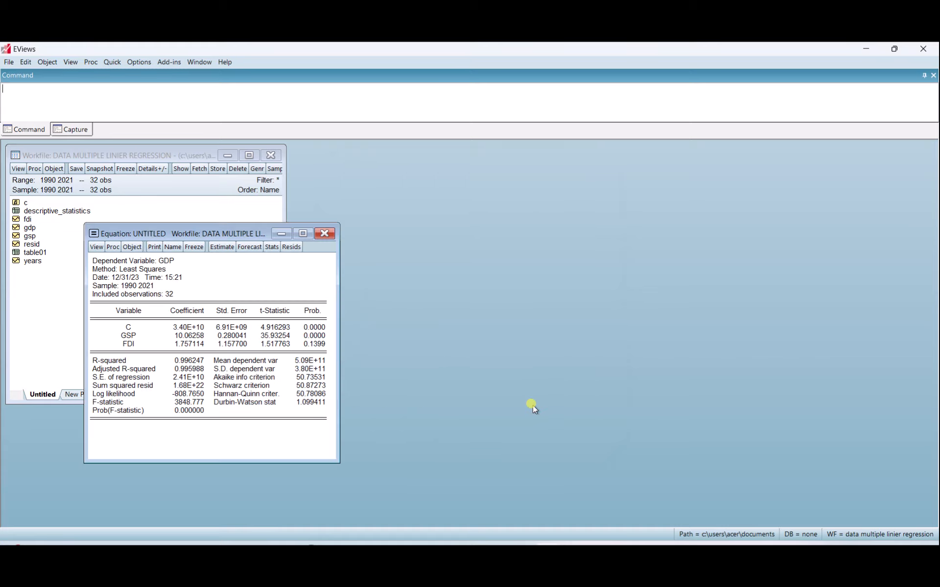
left_click_drag(227, 236, 440, 156)
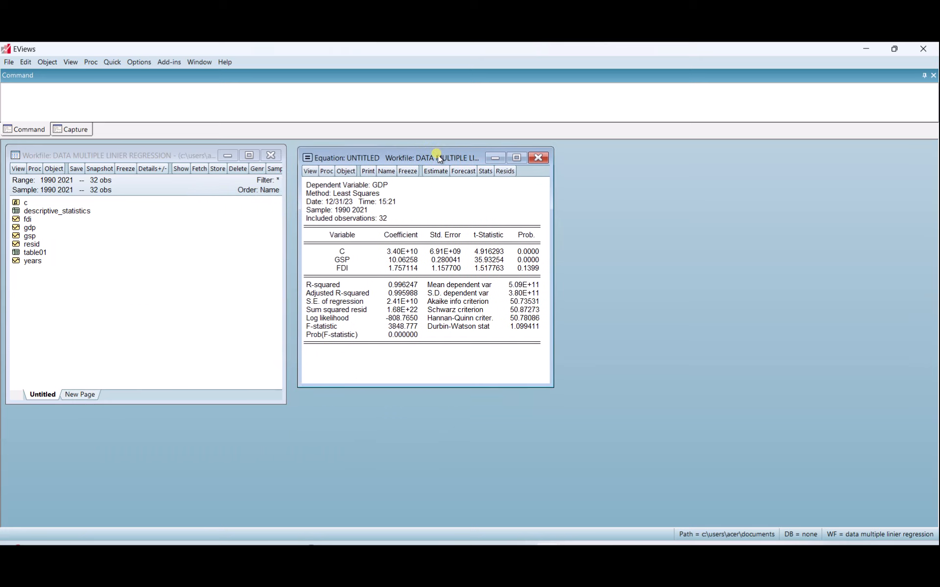
left_click_drag(551, 254, 635, 258)
left_click_drag(462, 386, 462, 399)
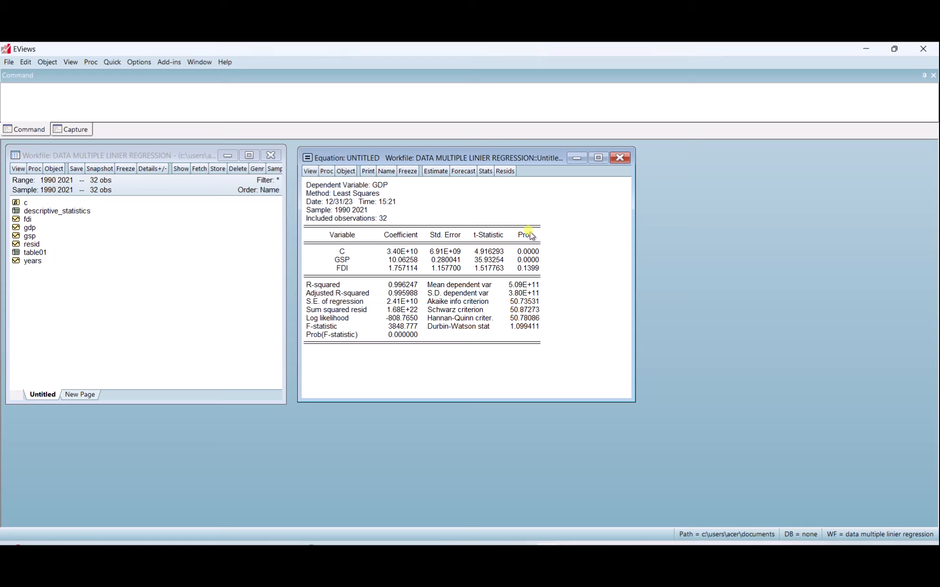
Examine the GSP, FDI and constant coefficients and probabilities, plus R-squared, adjusted R-squared and Prob(F-statistic), in the regression output
left_click(527, 260)
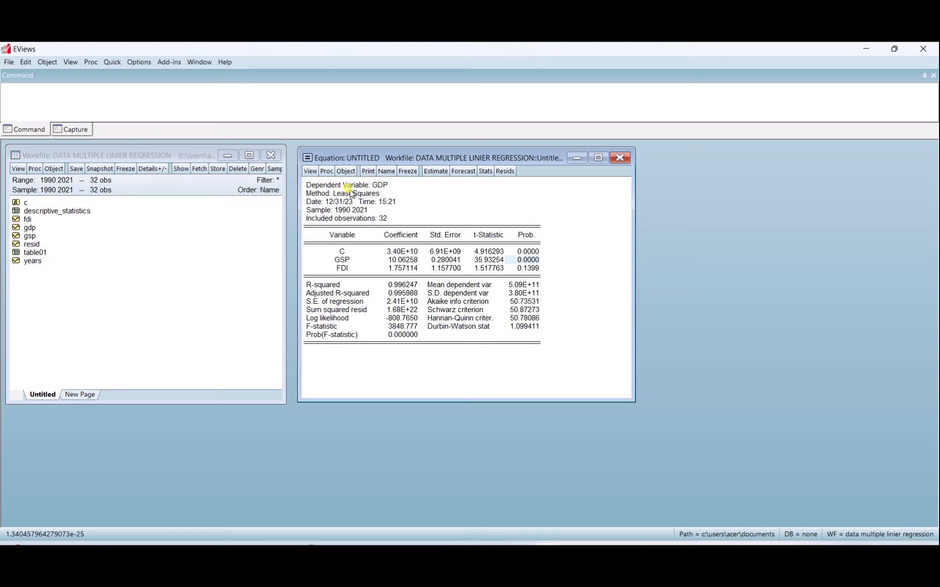
left_click(387, 263)
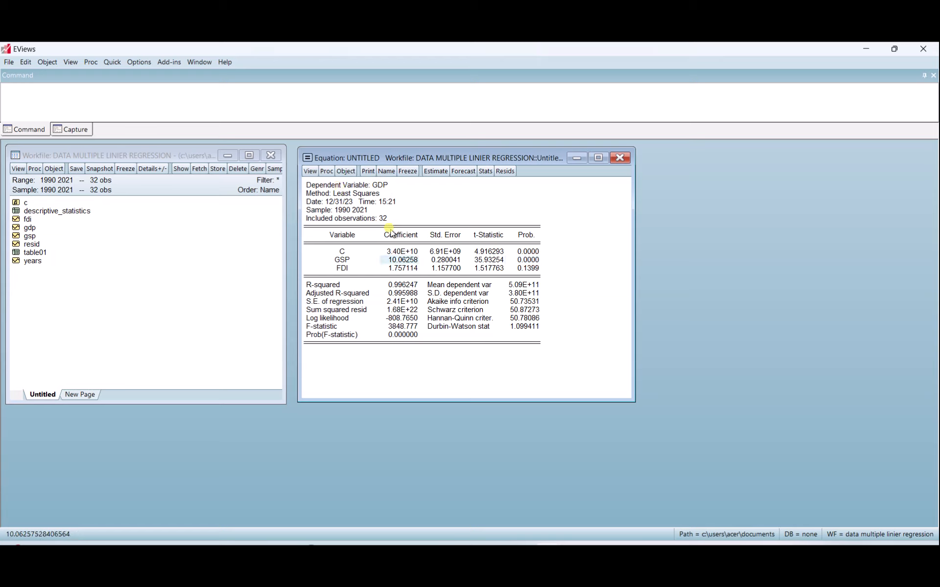
left_click(341, 270)
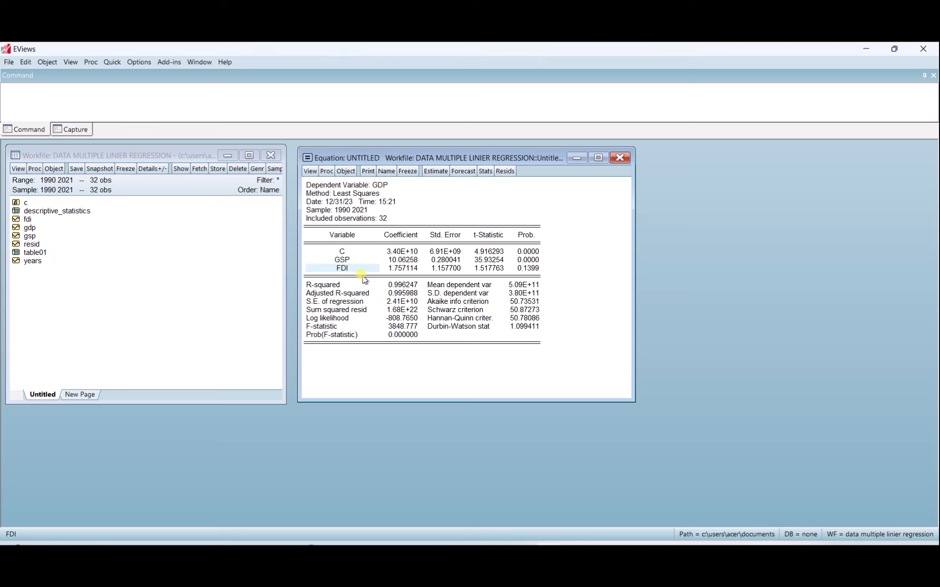
left_click(531, 270)
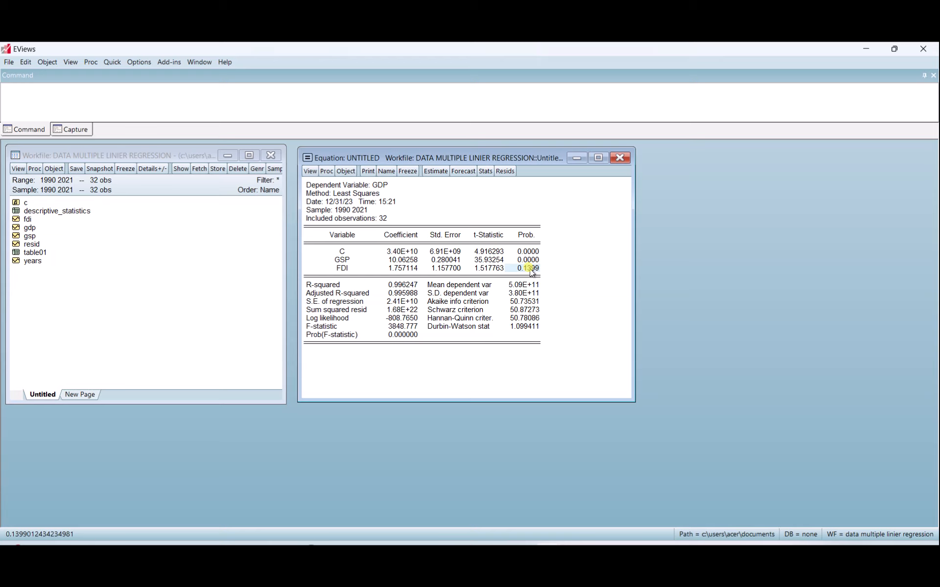
left_click(388, 272)
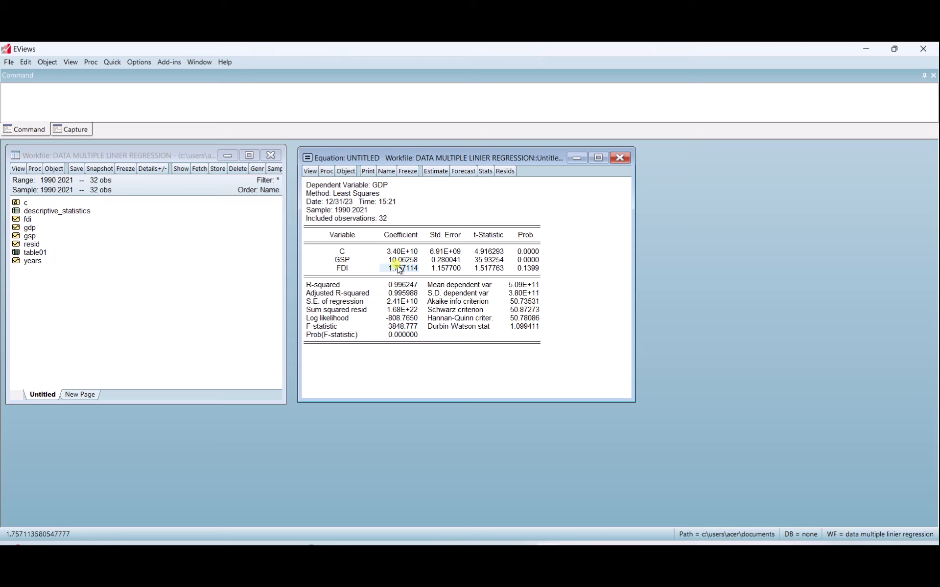
left_click(526, 269)
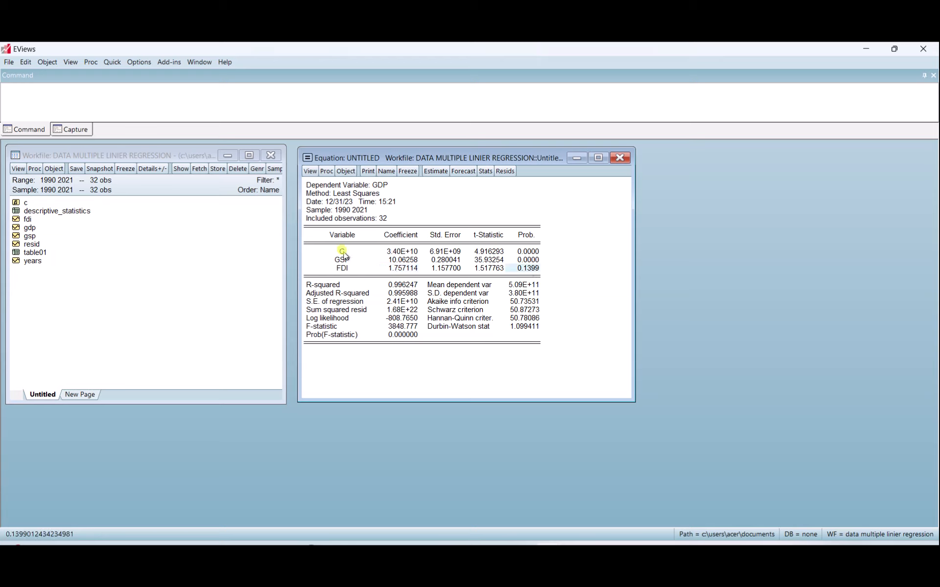
left_click(532, 252)
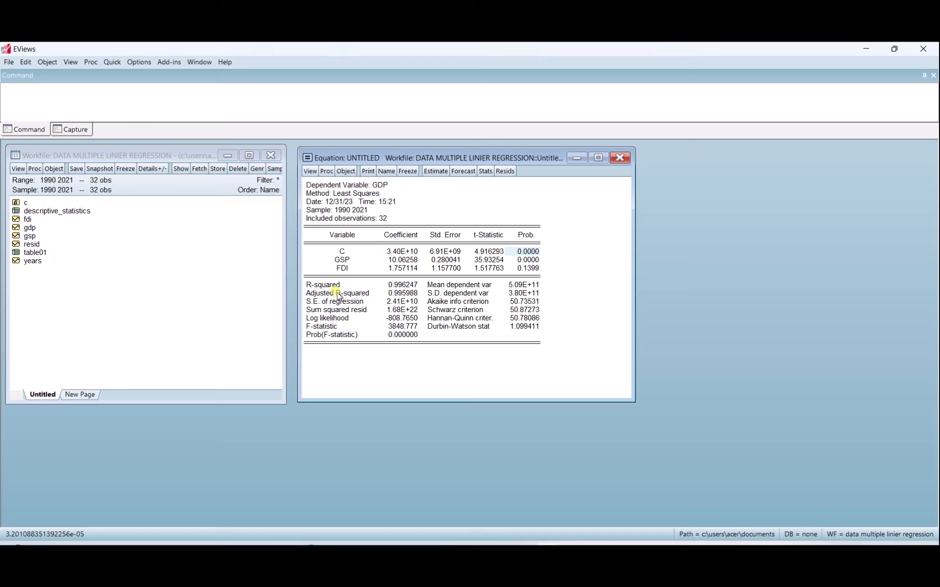
left_click(401, 292)
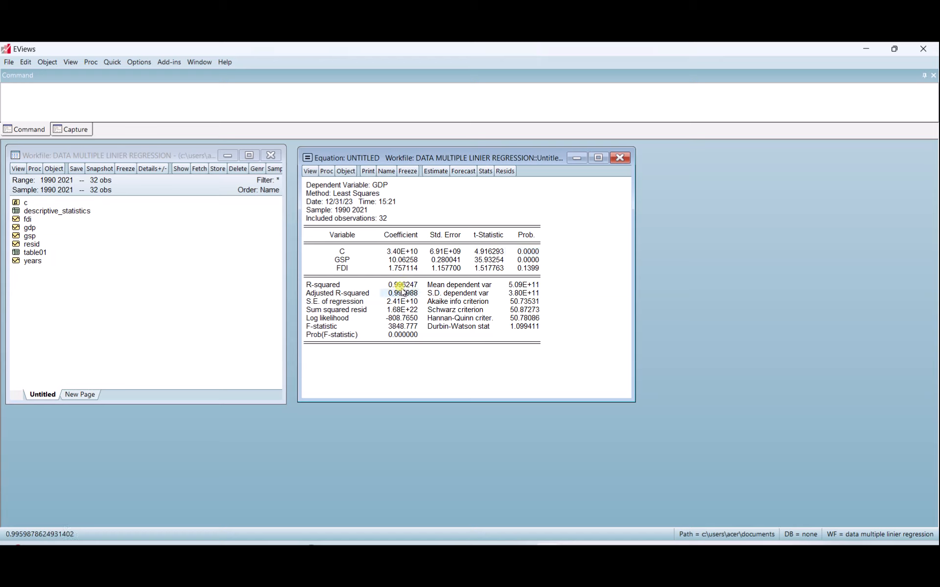
left_click(399, 285)
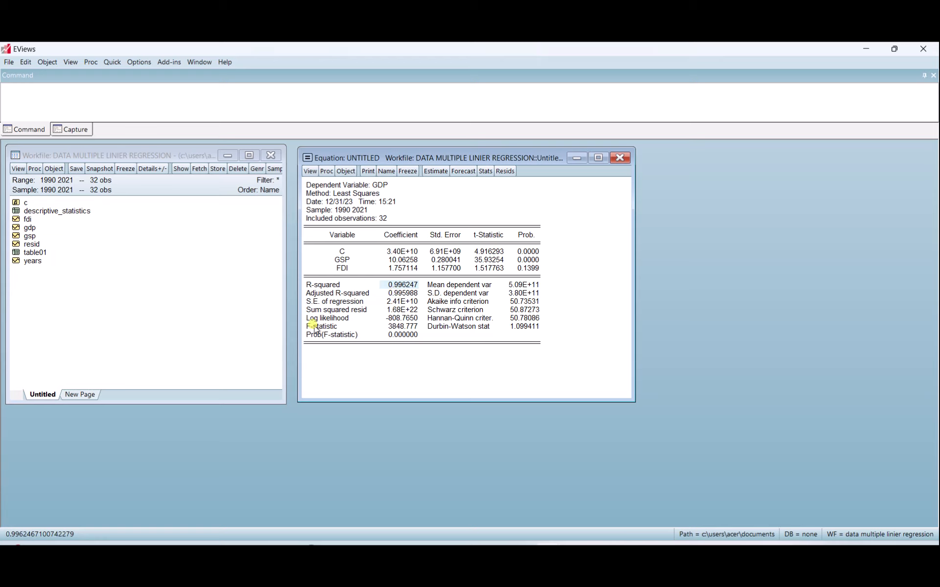
left_click(323, 337)
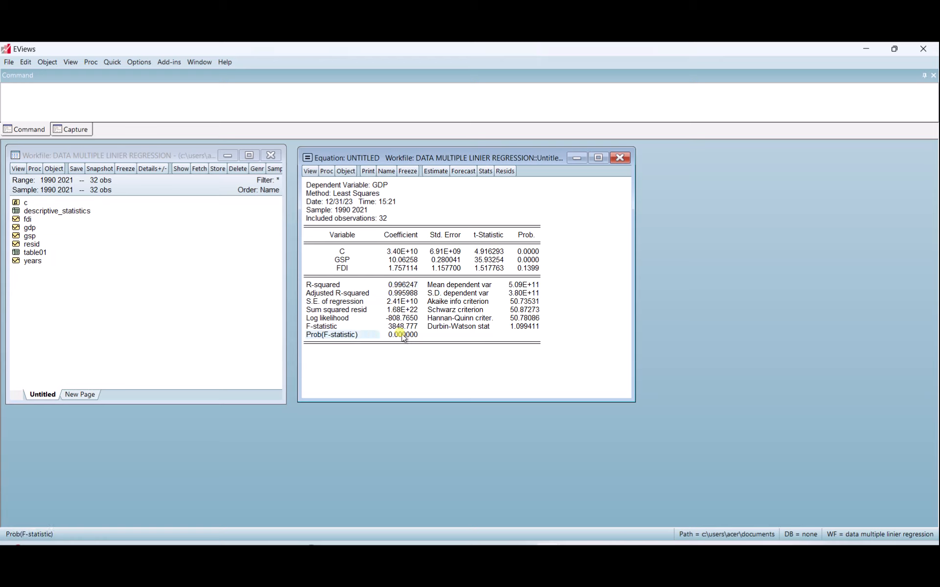
left_click(403, 336)
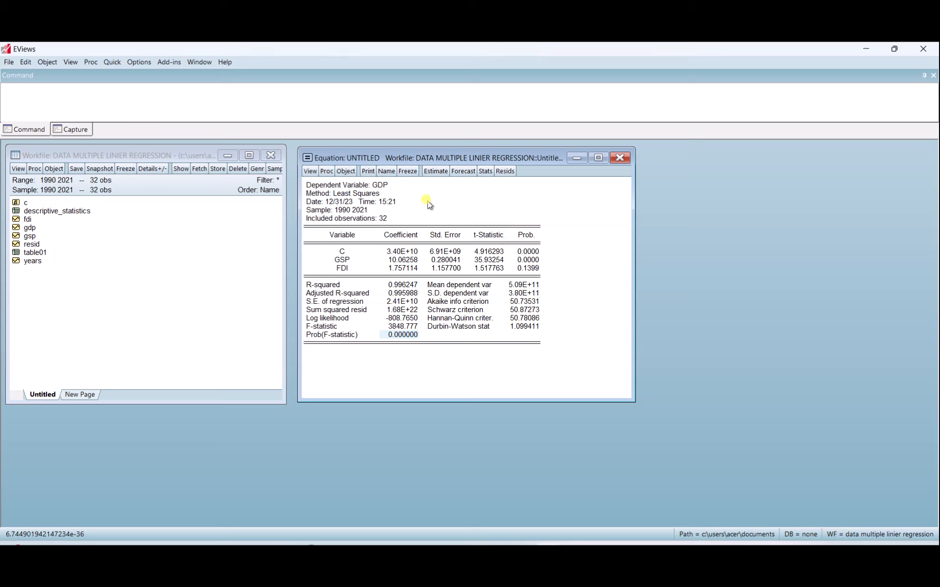
Run the Histogram - Normality Test on the equation's residuals, shifting the equation window away from the workfile
left_click_drag(422, 162, 460, 158)
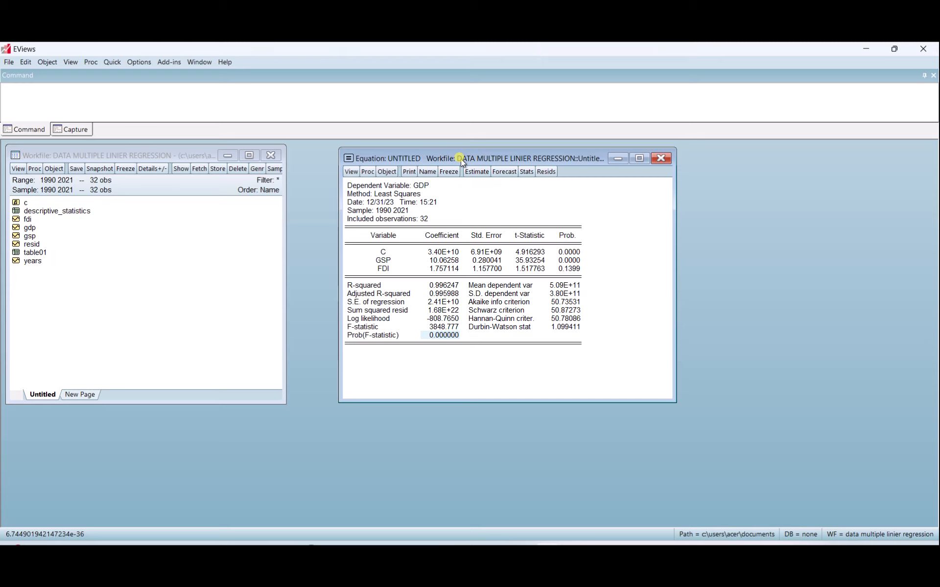
left_click(351, 173)
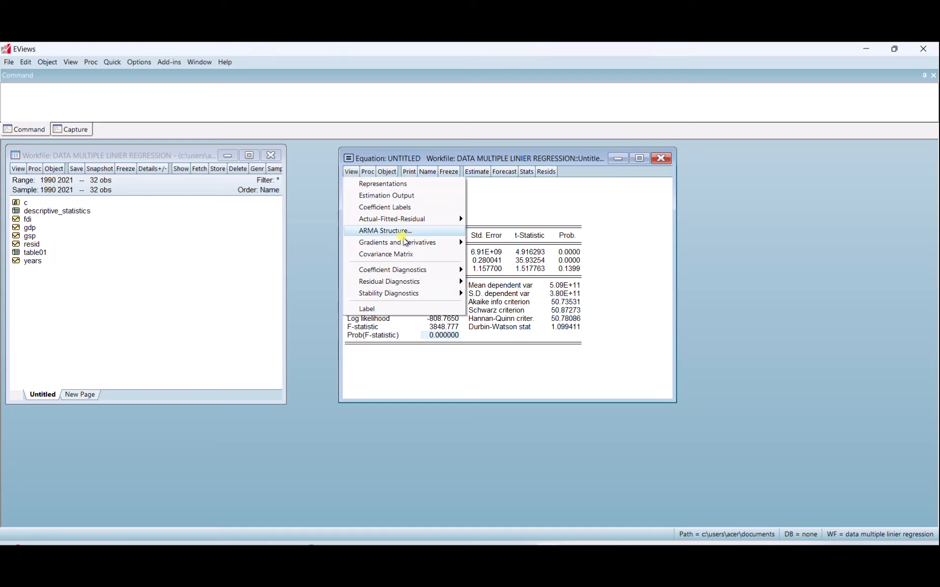
mouse_move(417, 285)
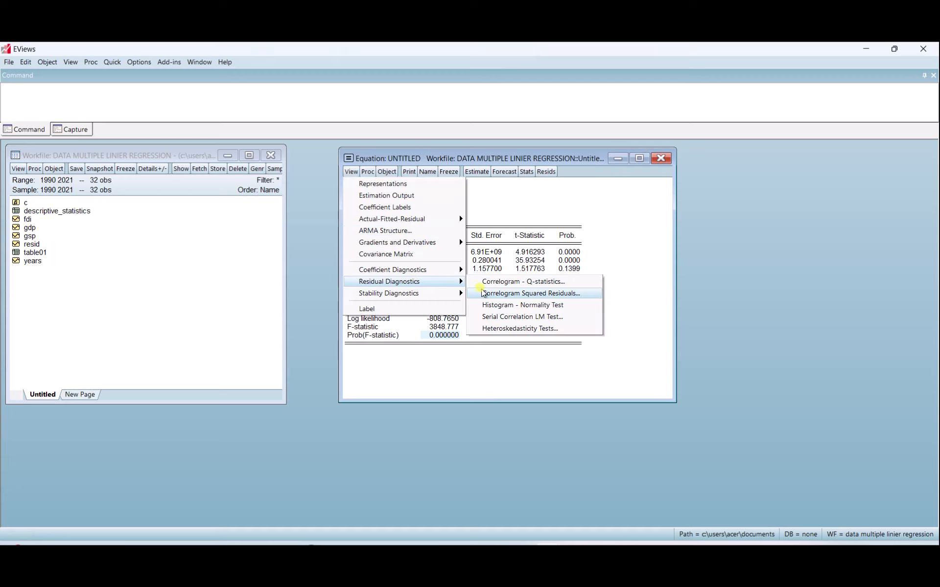
left_click(501, 307)
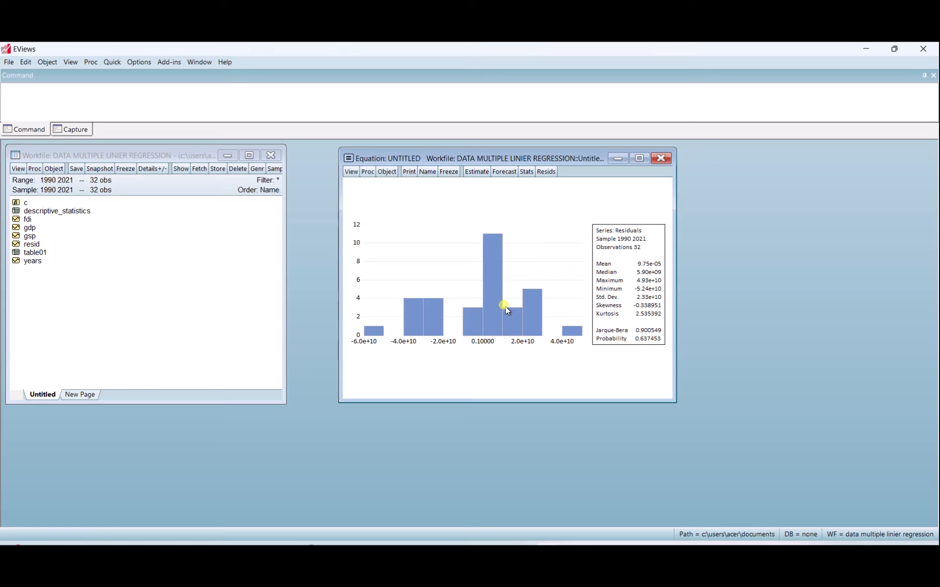
mouse_move(534, 160)
left_mouse_down()
mouse_move(616, 171)
mouse_move(543, 160)
left_mouse_up()
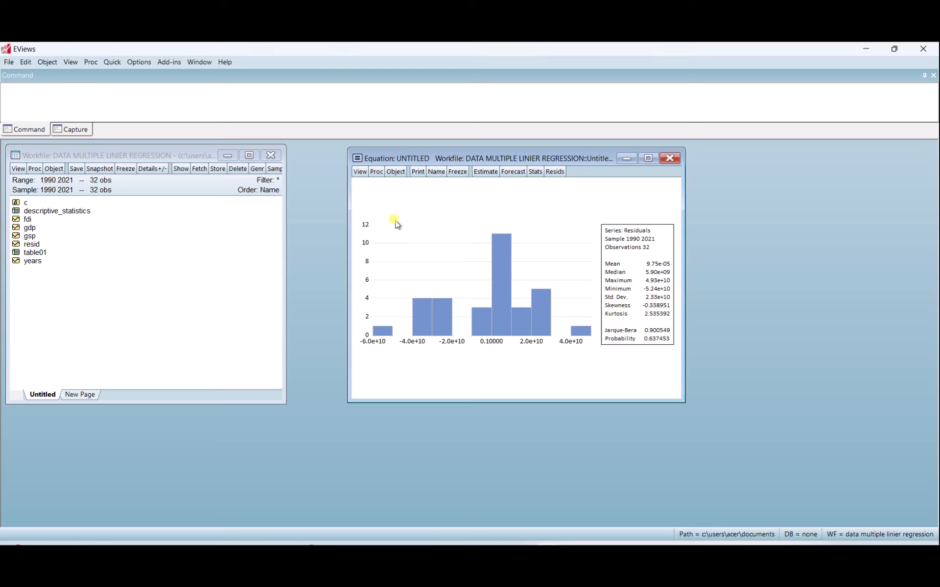
Freeze the residual normality histogram into a graph named NORMALITAS and close the graph window
left_click(460, 173)
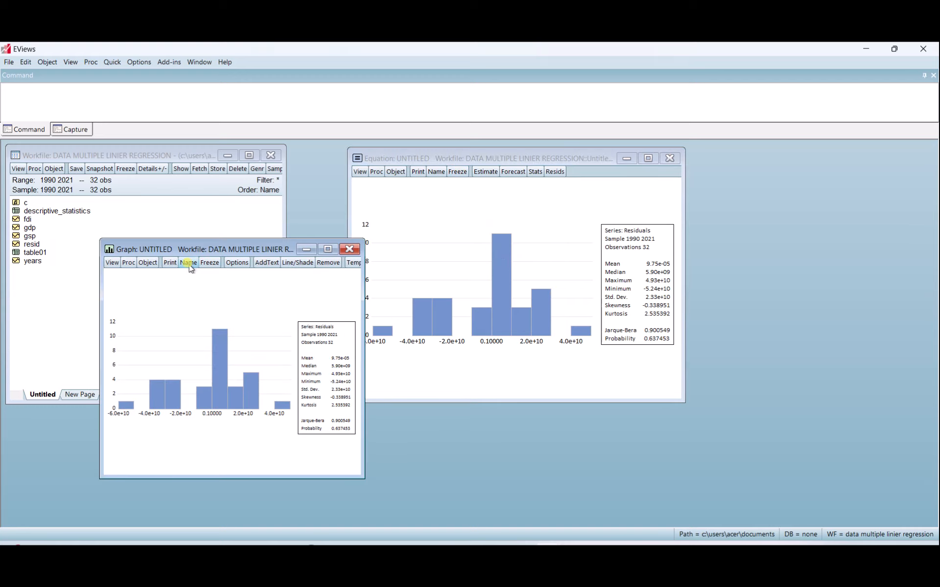
left_click(188, 264)
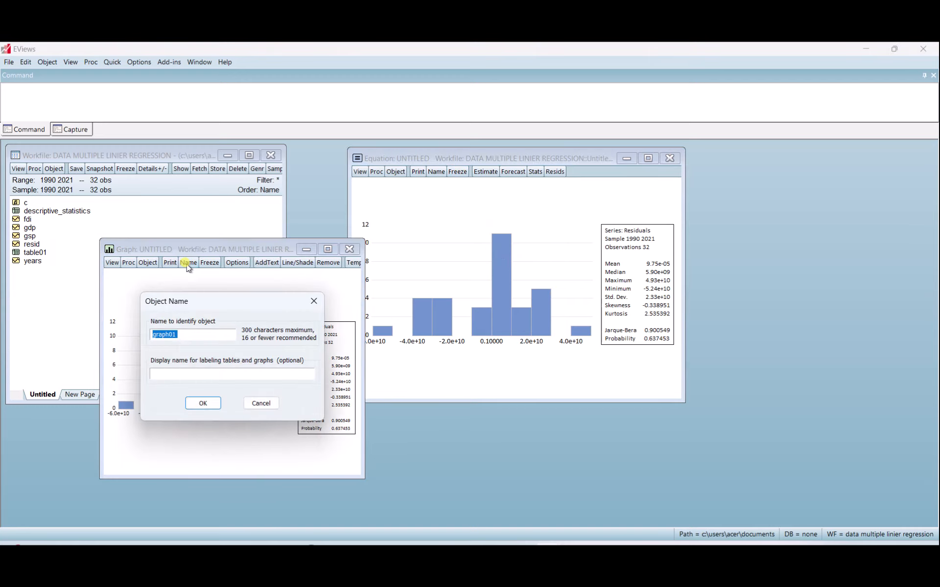
type("NORMALITAS")
left_click(206, 401)
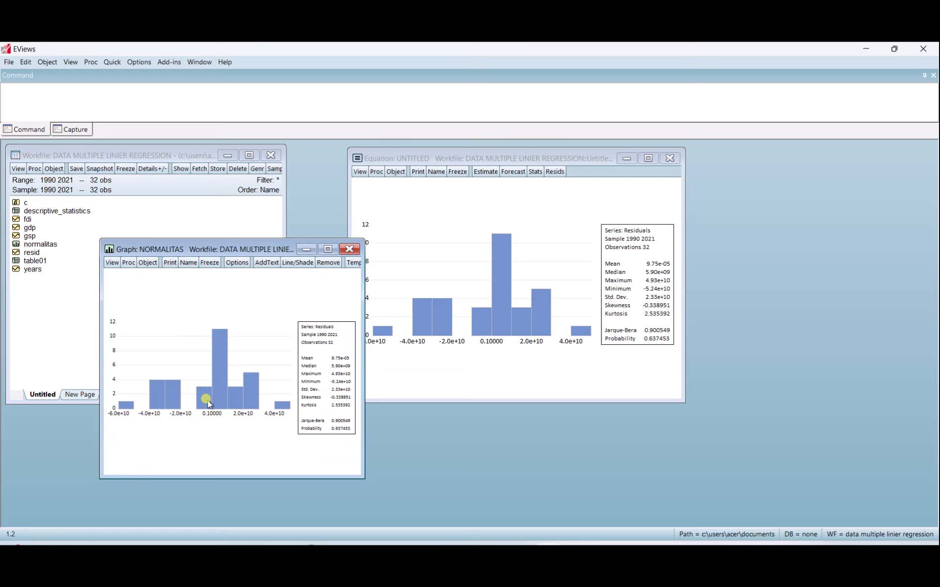
left_click(54, 244)
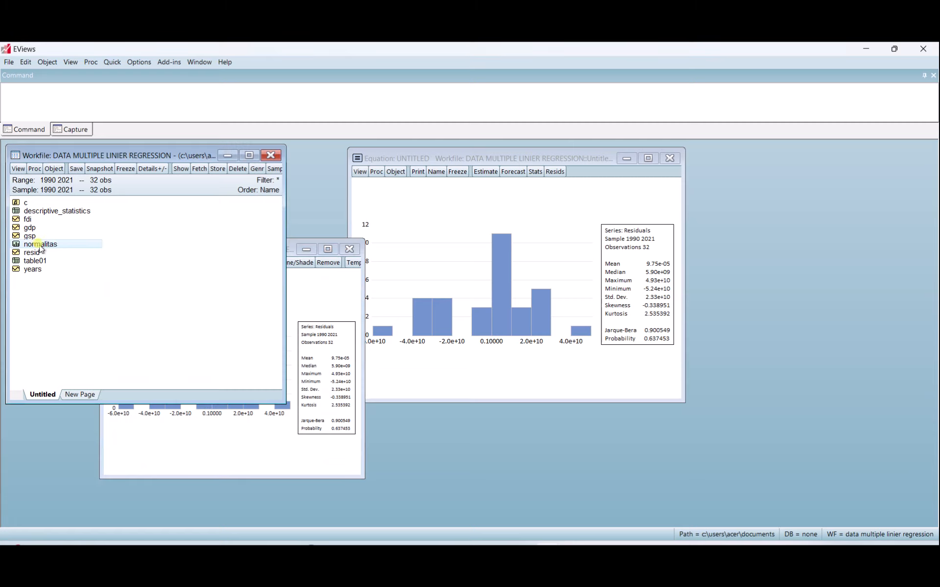
left_click(292, 317)
left_click_drag(186, 249, 206, 253)
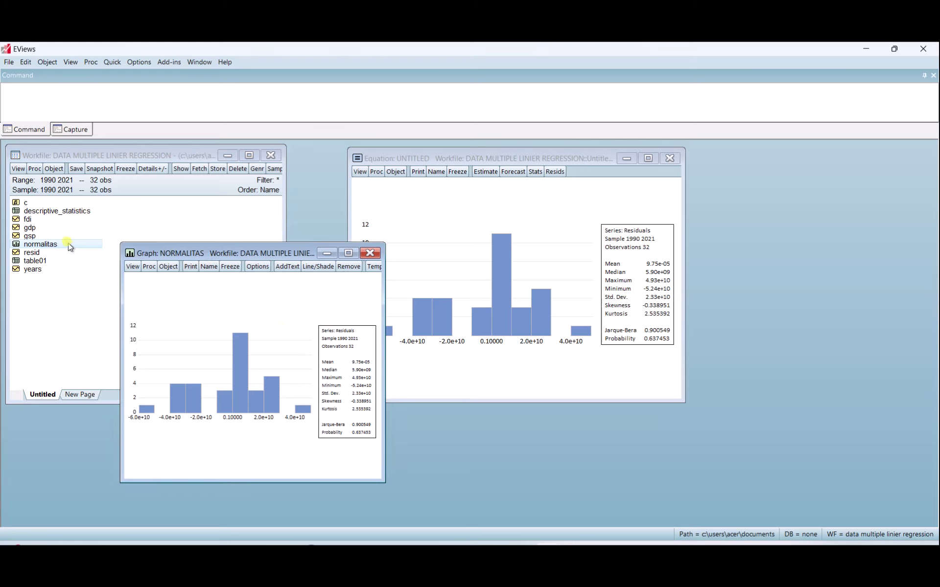
left_click(369, 253)
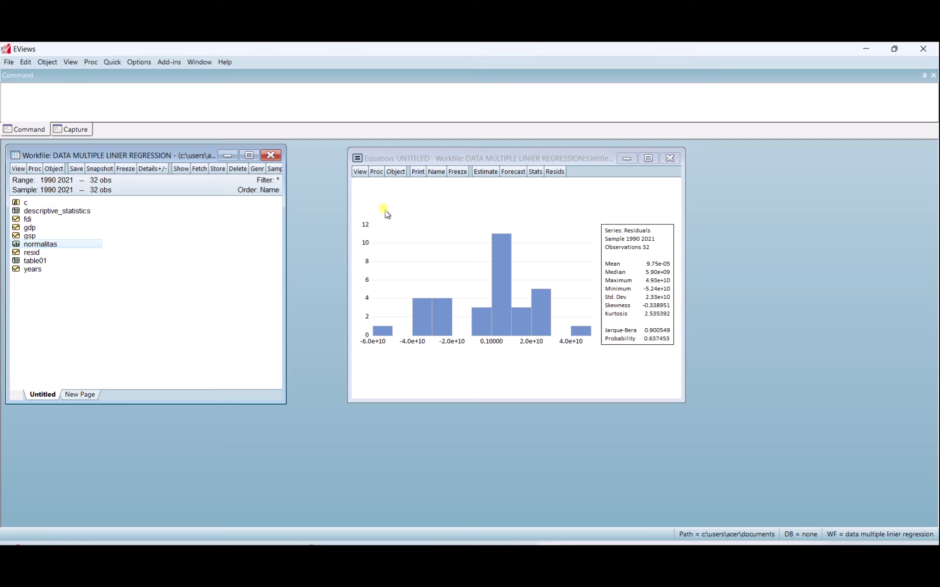
Run the Serial Correlation LM Test on the equation's residuals with 2 lags and check the Prob. Chi-Square value
left_click(361, 172)
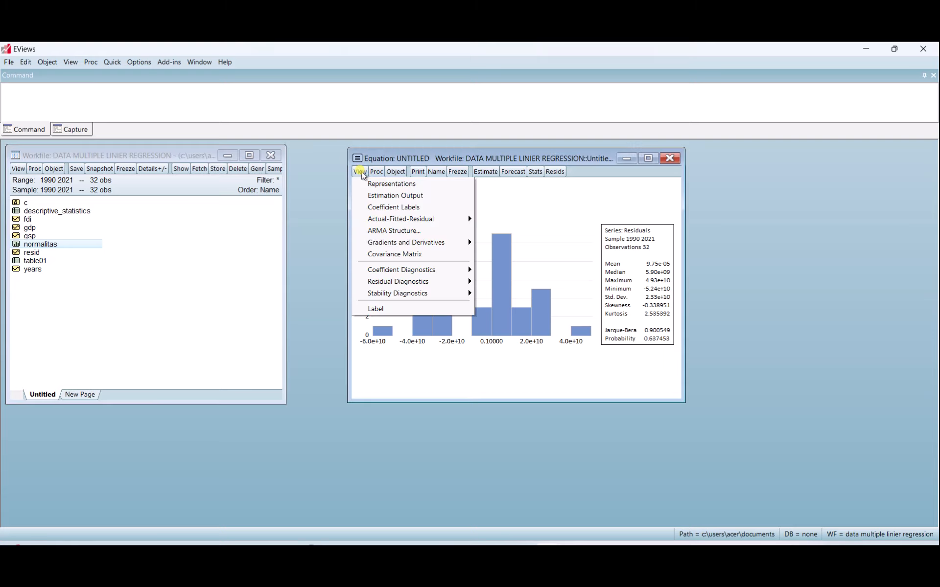
mouse_move(426, 286)
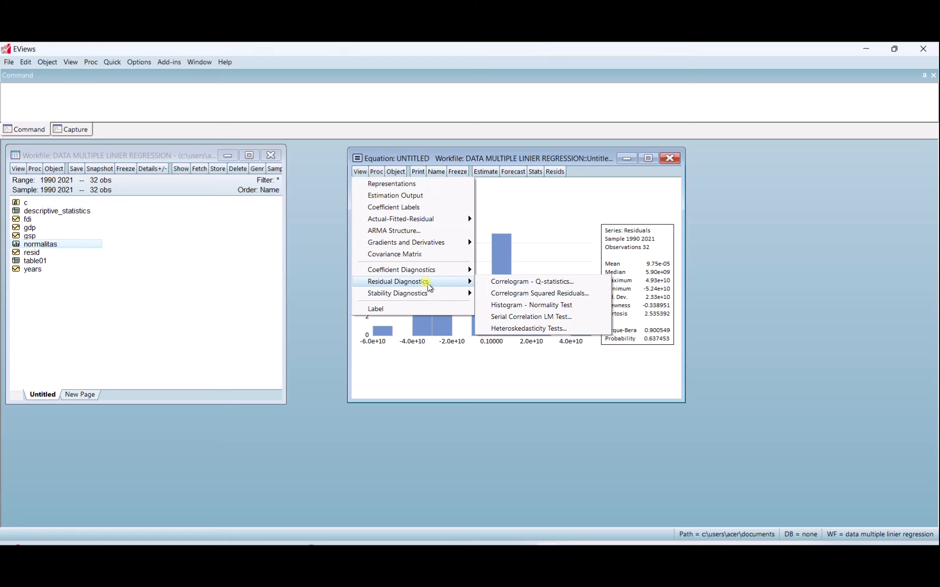
left_click(552, 317)
left_click(538, 266)
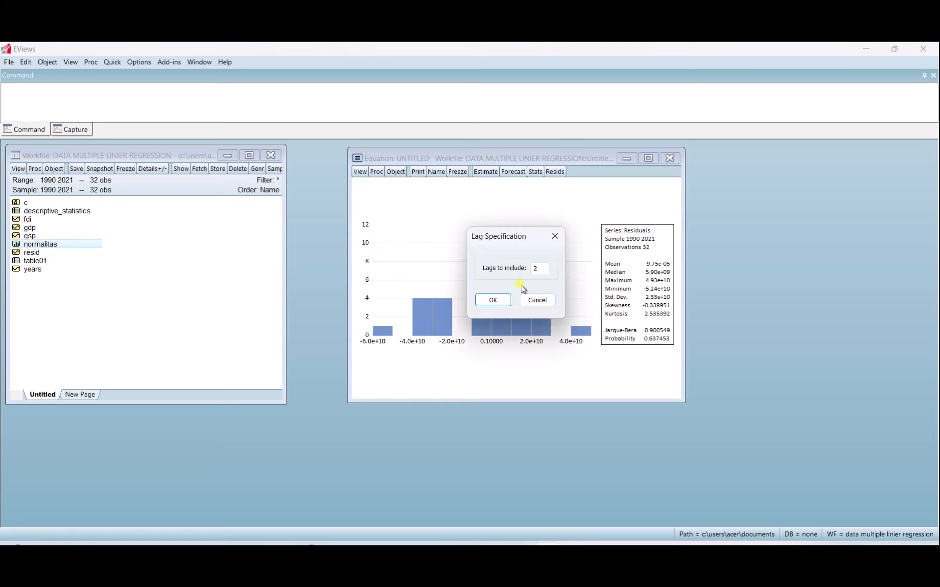
left_click(502, 303)
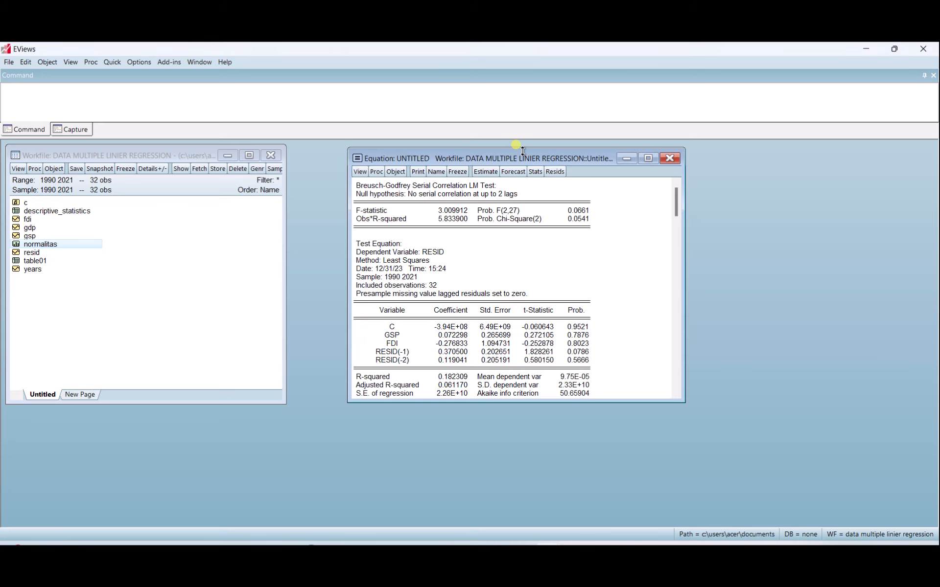
left_click_drag(527, 157, 559, 157)
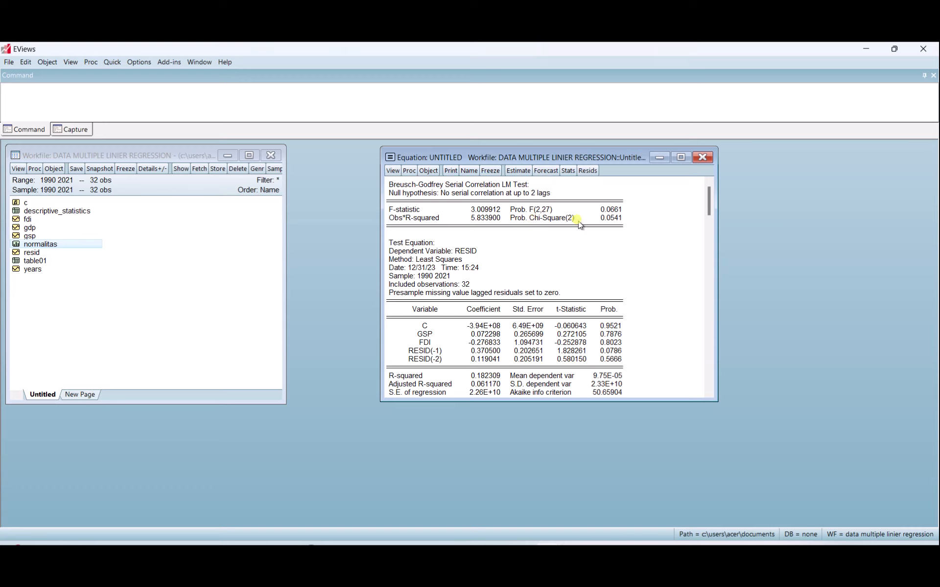
left_click(609, 221)
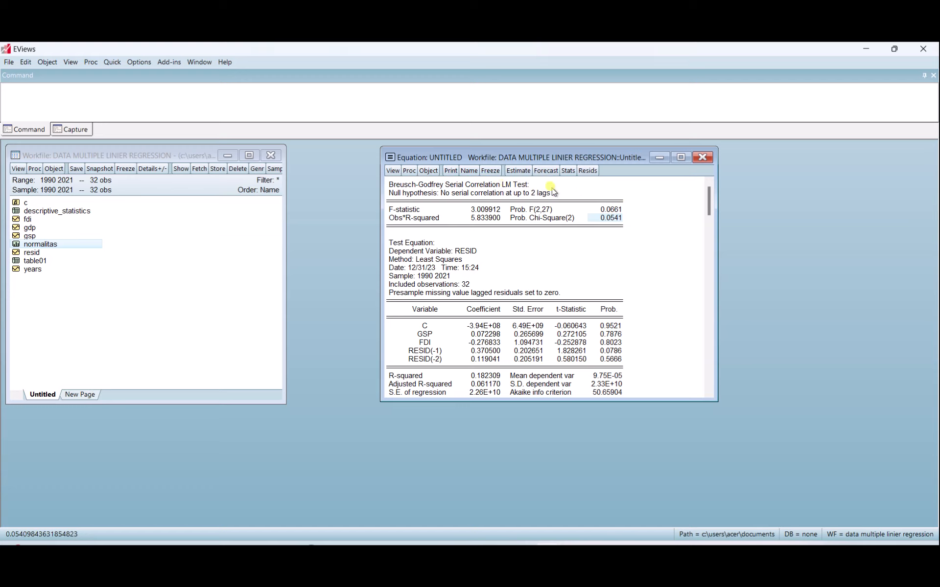
Freeze the serial correlation LM test output into a table named AUTOKORELASI and close the table window
left_click(490, 170)
left_click_drag(300, 204, 250, 262)
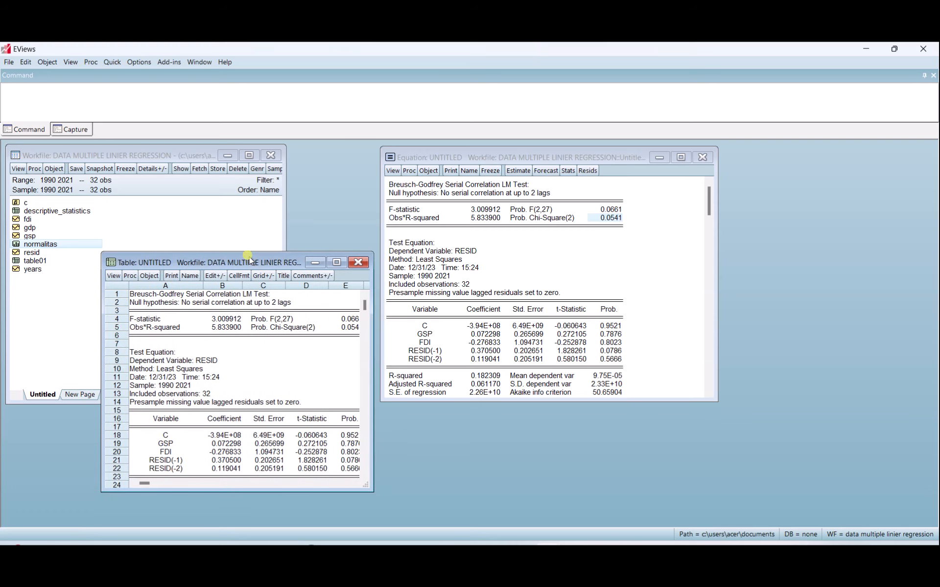
left_click(189, 275)
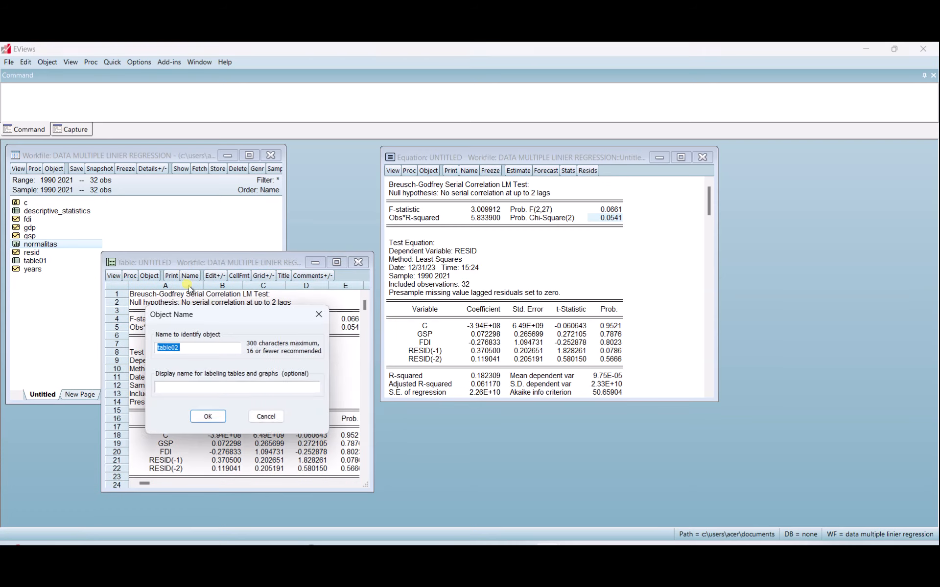
type("AUTOKORELASI")
left_click(216, 416)
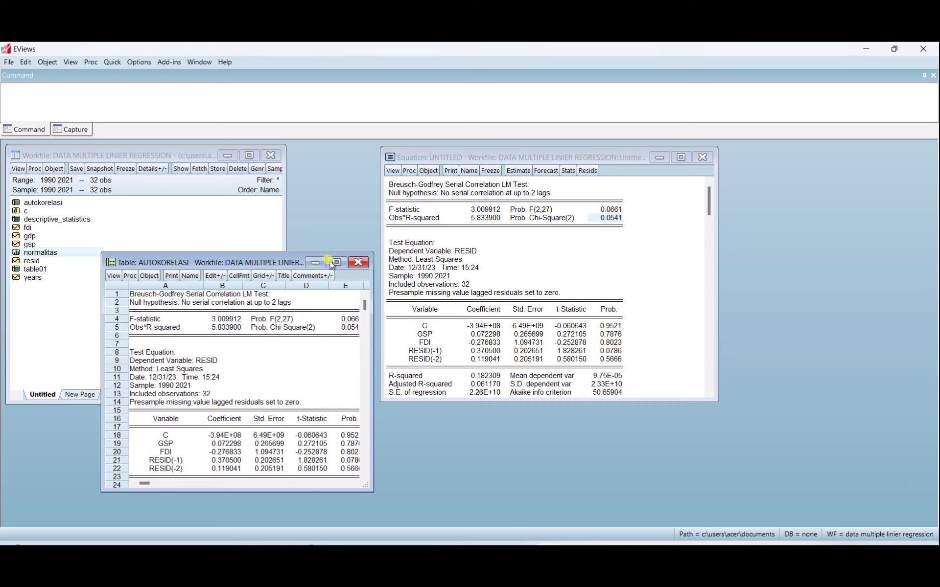
left_click(359, 263)
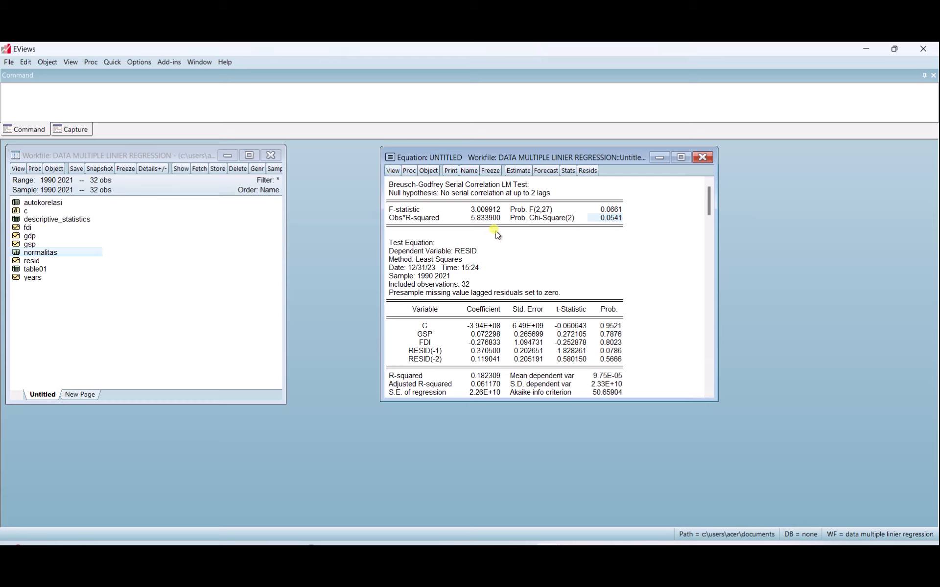
Run the White heteroskedasticity test with White cross terms included, and check the Prob. Chi-Square of Obs*R-squared
left_click(393, 172)
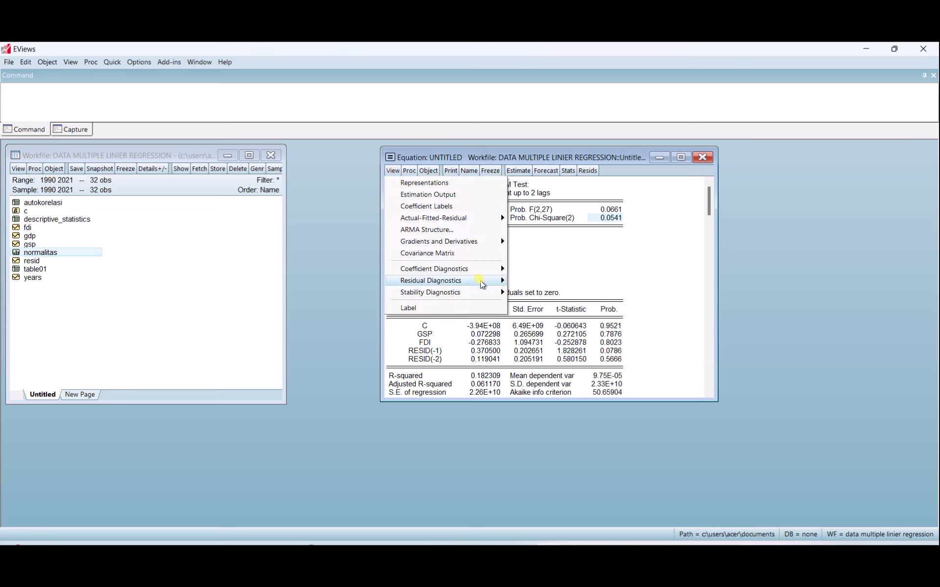
mouse_move(482, 285)
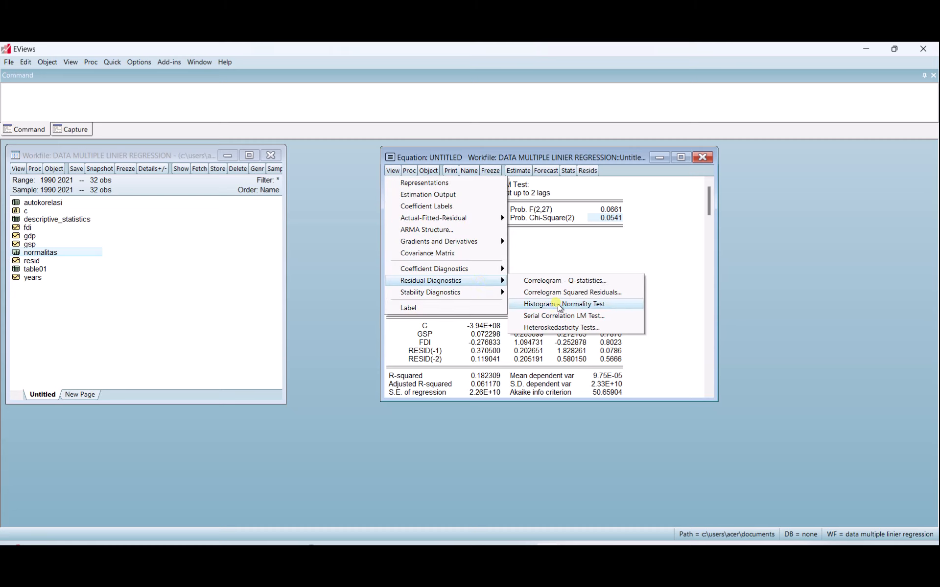
left_click(562, 327)
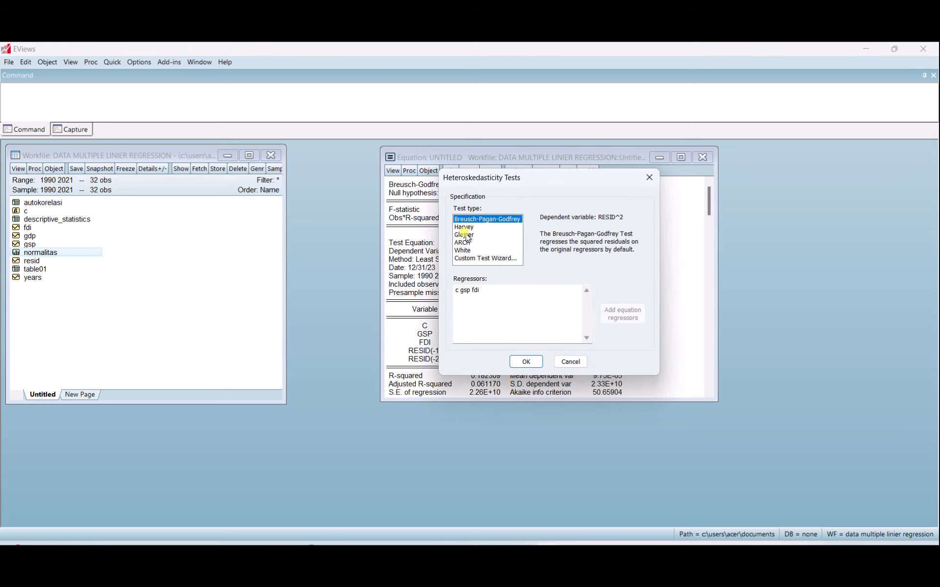
left_click(468, 251)
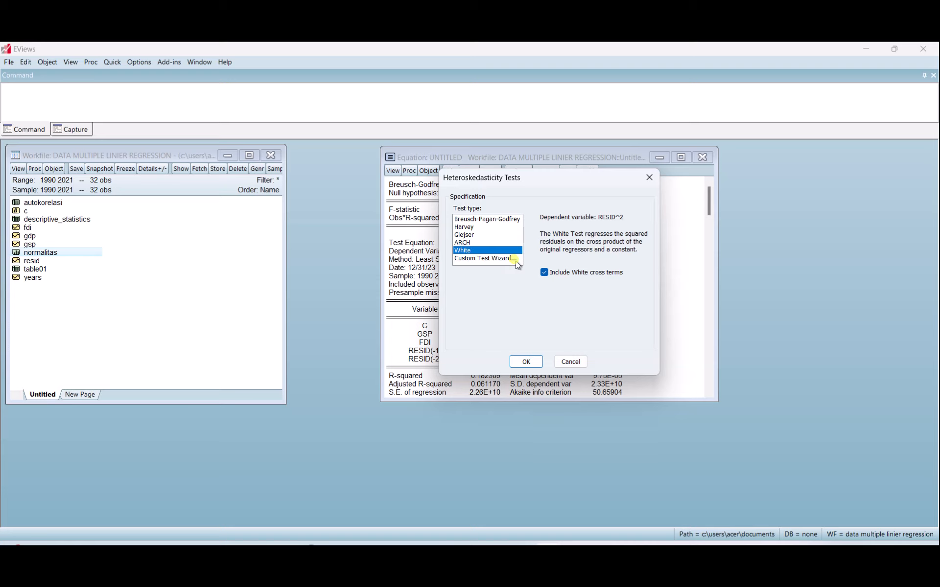
left_click(535, 361)
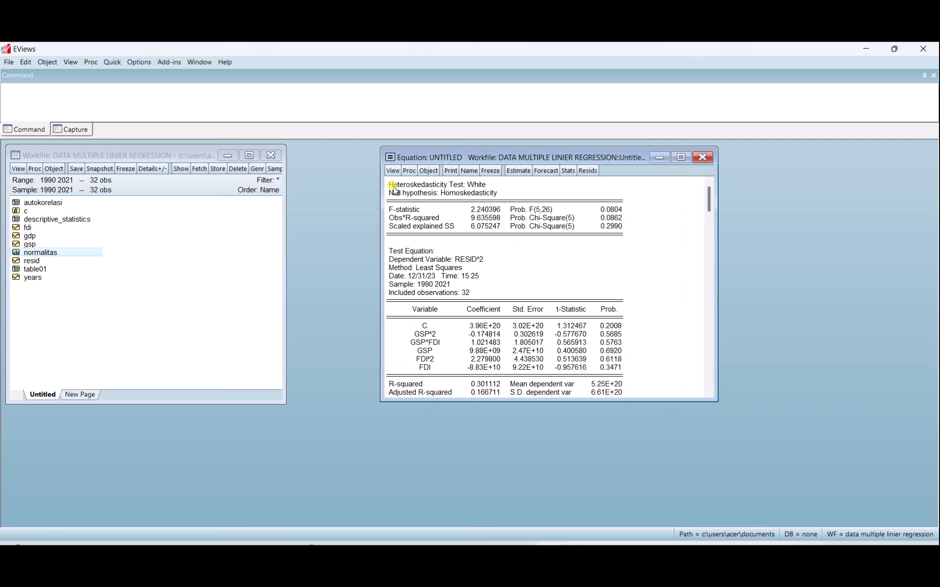
left_click_drag(389, 184, 618, 234)
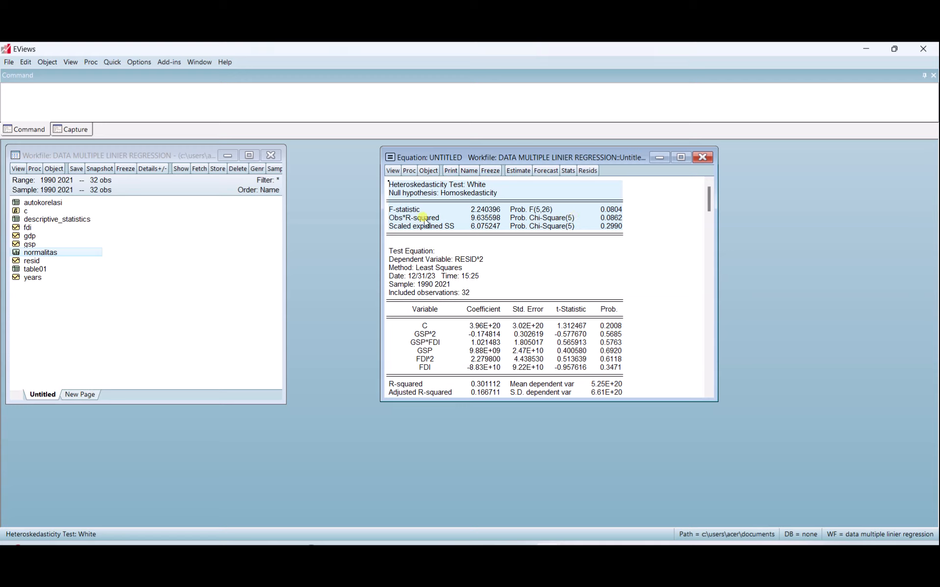
left_click(606, 218)
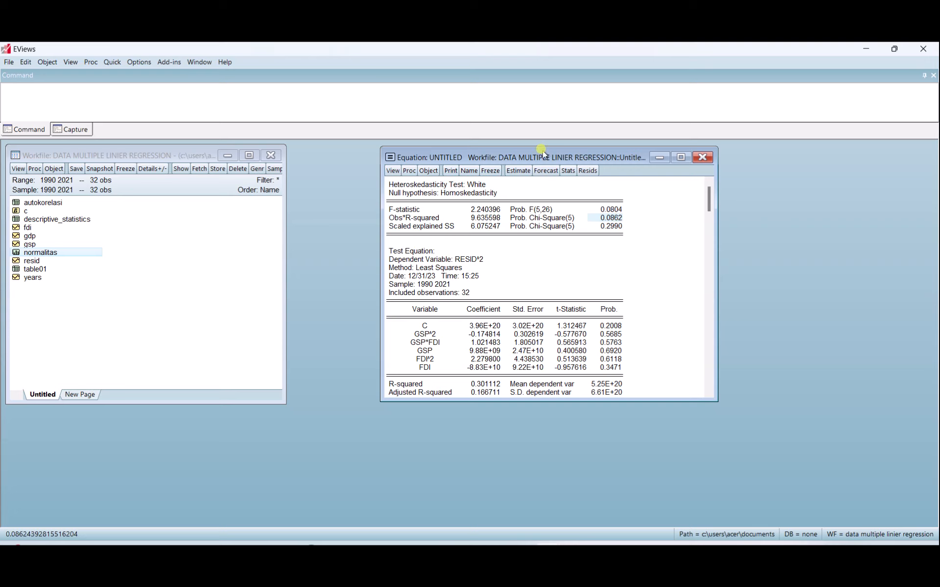
Freeze the White test output into a table named HETEROSKEDASTICITAS and close the table window
left_click(489, 170)
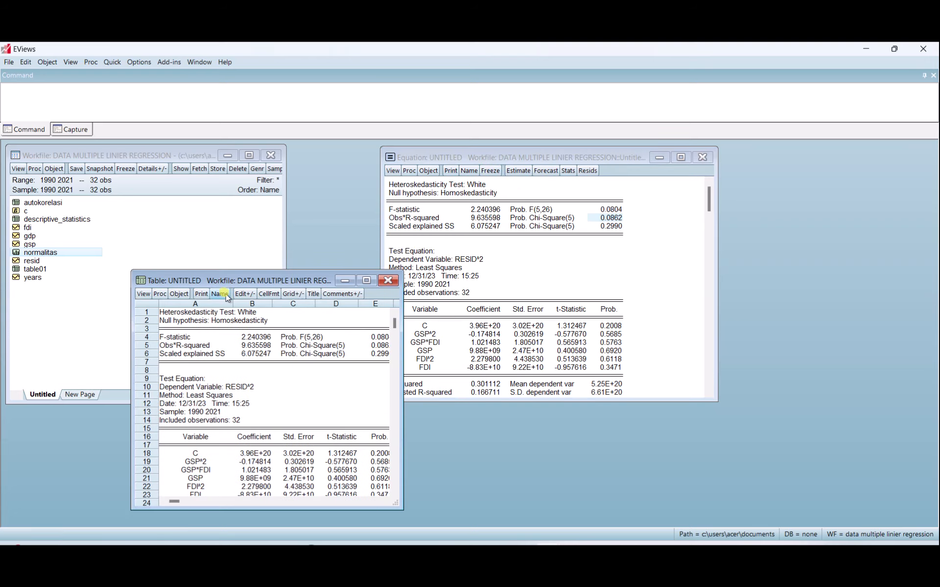
left_click(220, 294)
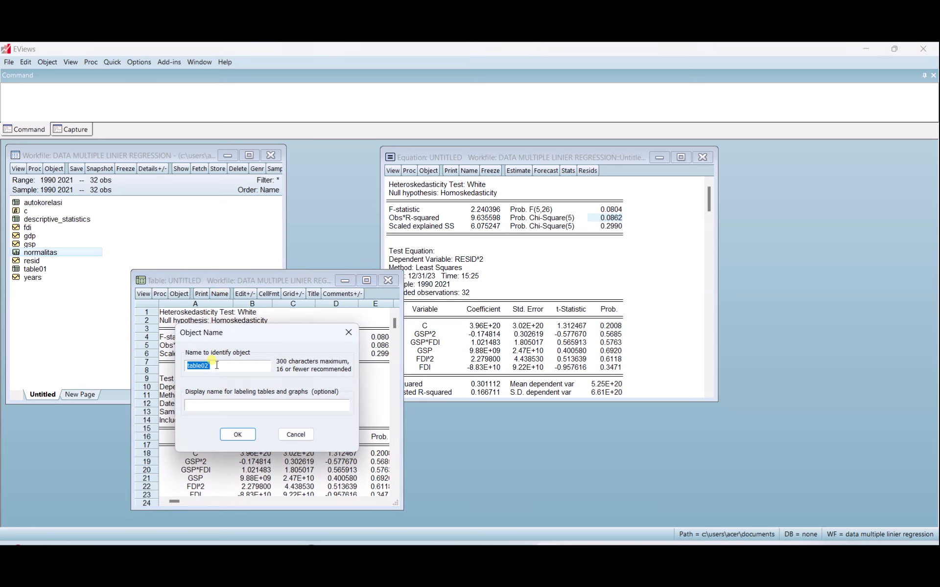
left_click(217, 367)
key("BackSpace")
key("BackSpace")
key("BackSpace")
key("BackSpace")
key("BackSpace")
key("BackSpace")
key("BackSpace")
type("HETEROSKEDASTICITAS")
left_click(237, 434)
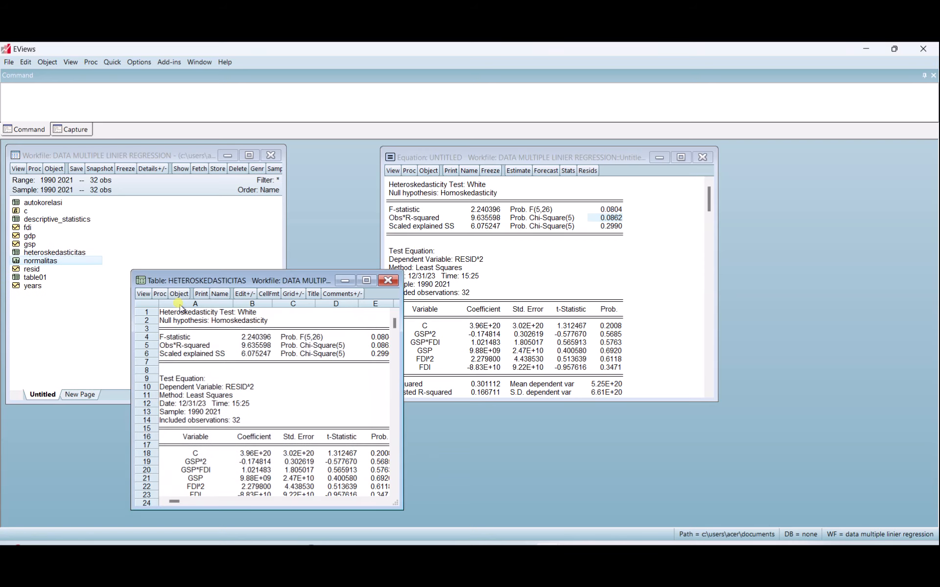
left_click(62, 253)
left_click(293, 280)
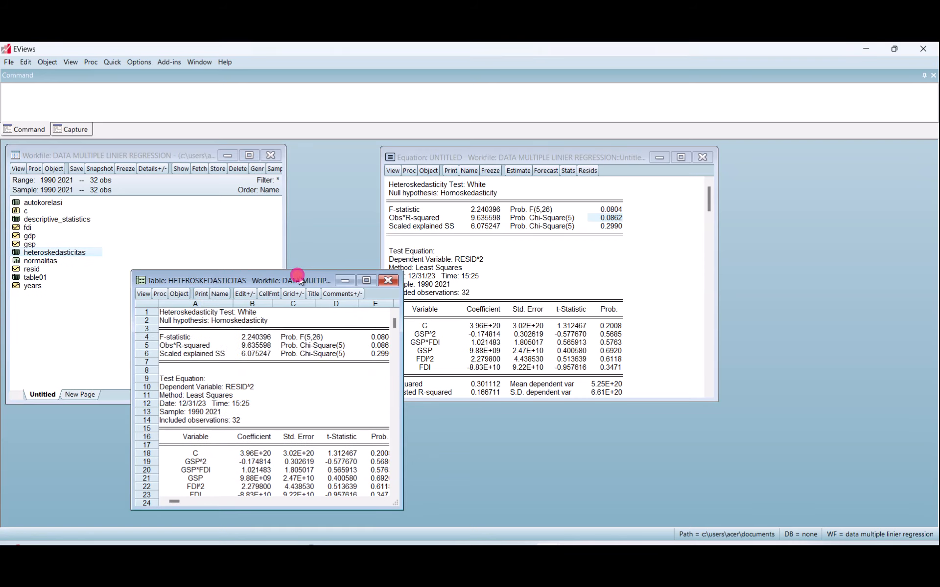
left_click(388, 280)
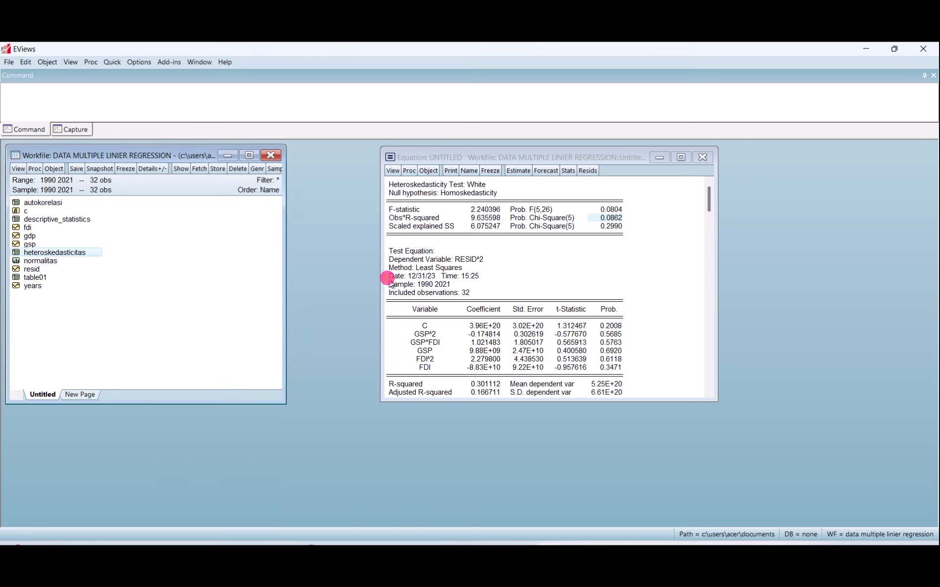
Compute the equation's Variance Inflation Factors and check the centered VIF of GSP and FDI
left_click(393, 171)
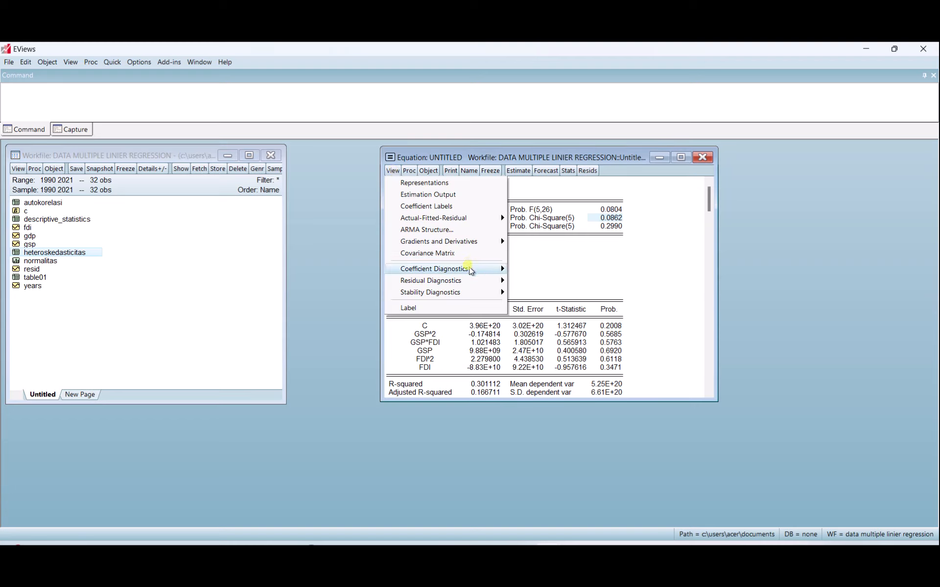
mouse_move(470, 270)
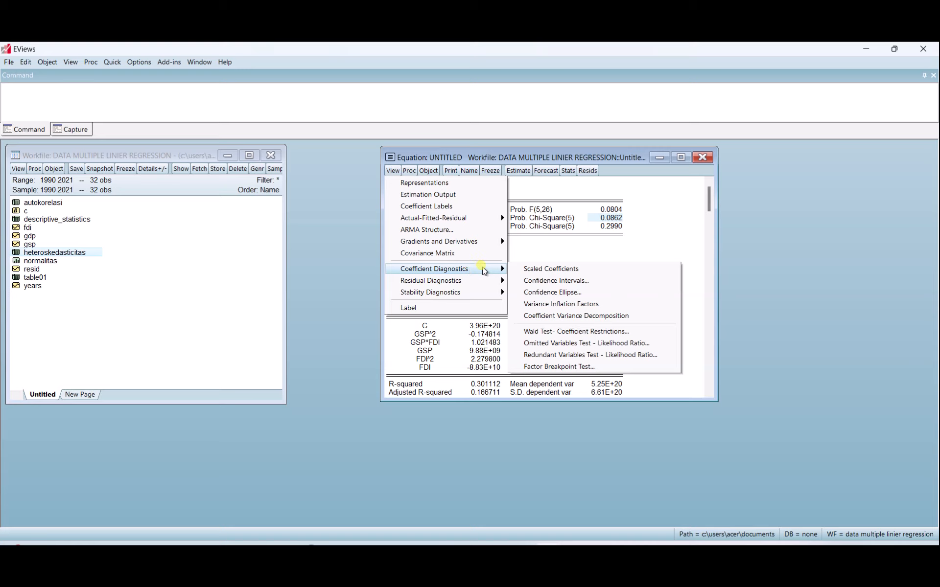
left_click(588, 307)
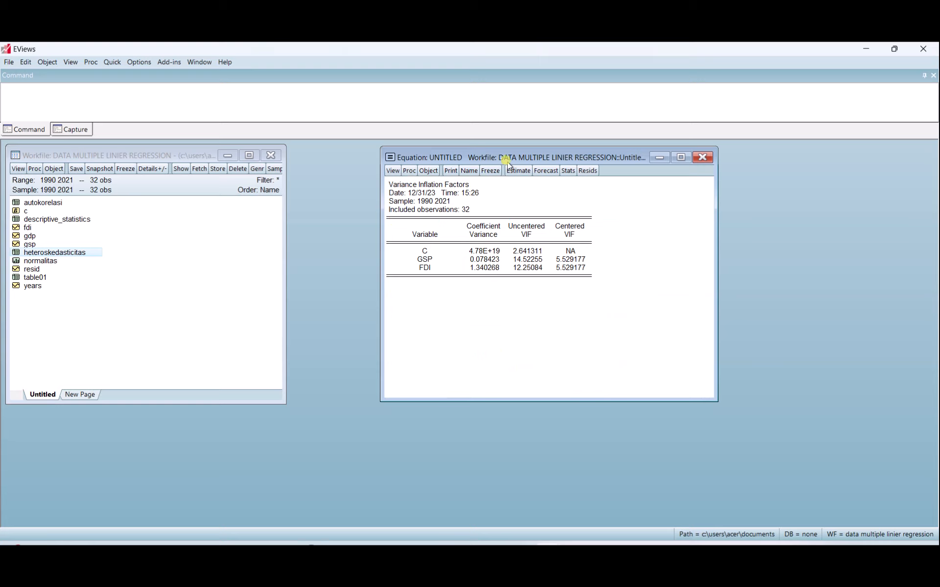
left_click_drag(388, 182, 579, 275)
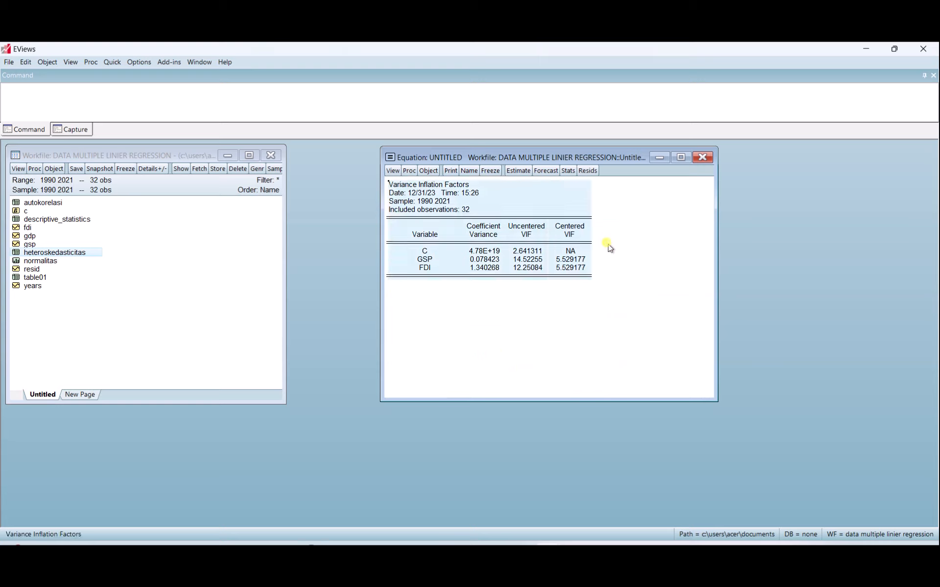
left_click(609, 245)
left_click(570, 228)
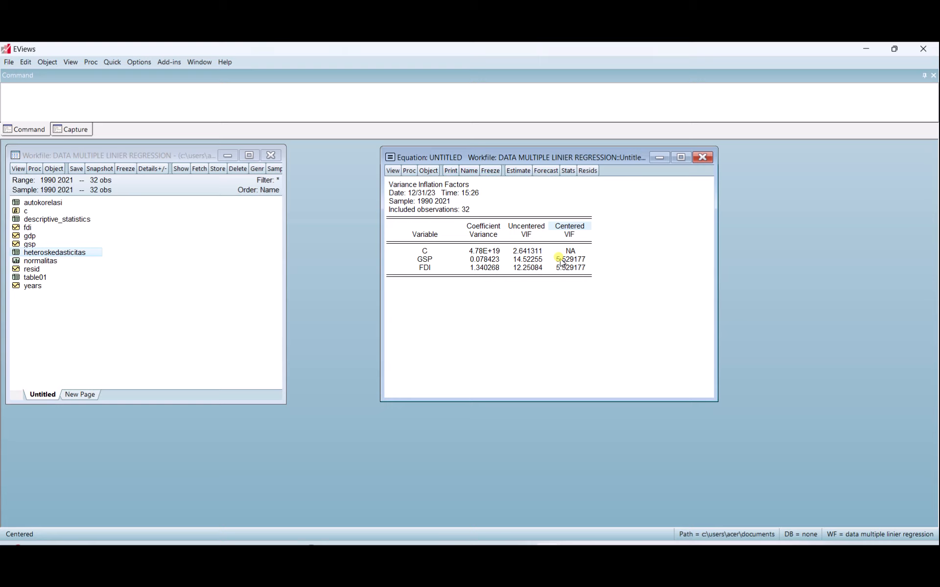
left_click(570, 259)
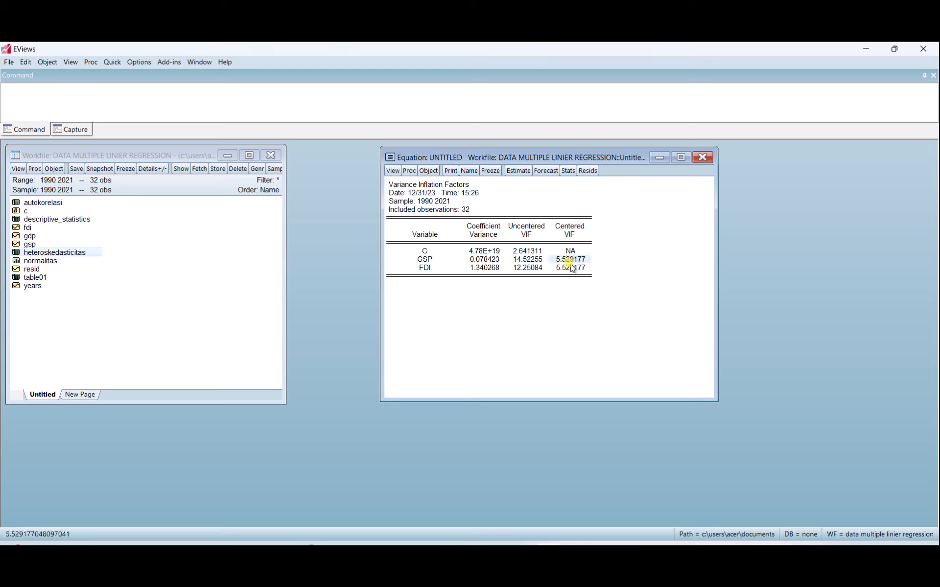
left_click(572, 266)
left_click(569, 259)
left_click(623, 232)
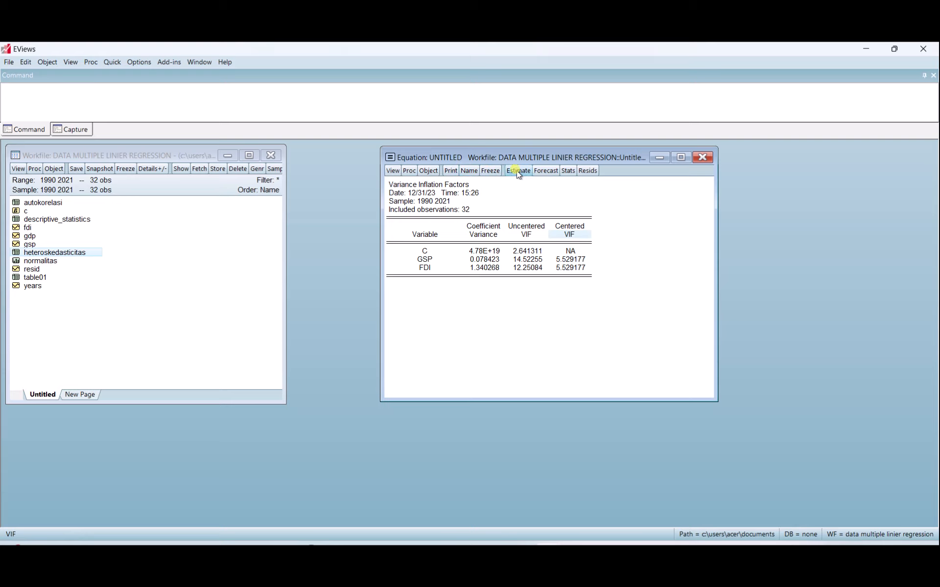
Freeze the Variance Inflation Factors output into a table named MULTIKOLINEARITAS and close the table window
left_click(490, 171)
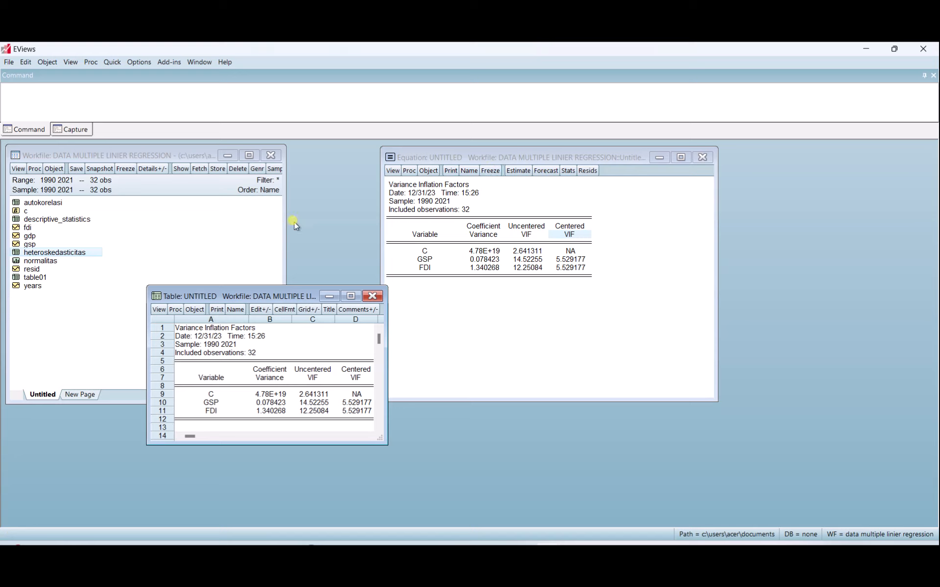
left_click_drag(280, 294, 271, 231)
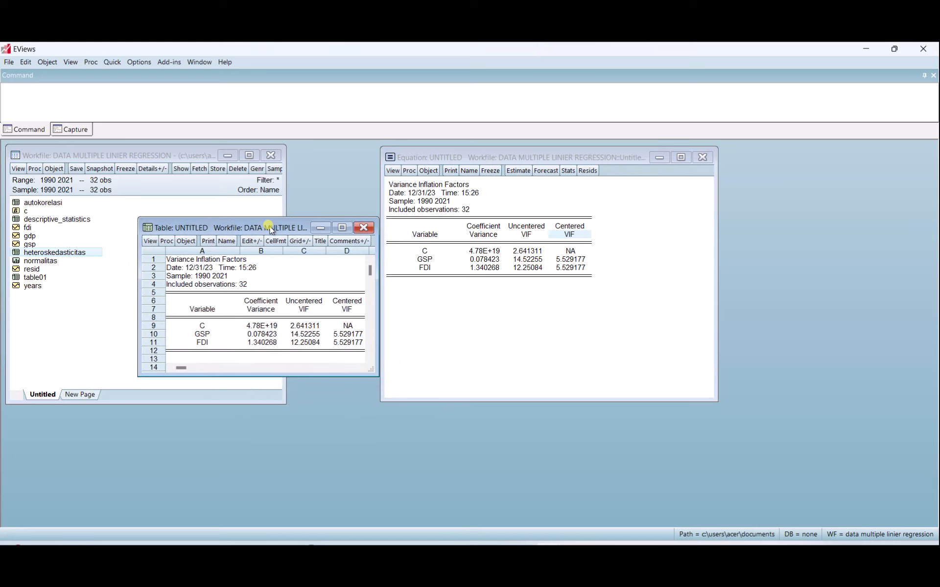
left_click(226, 241)
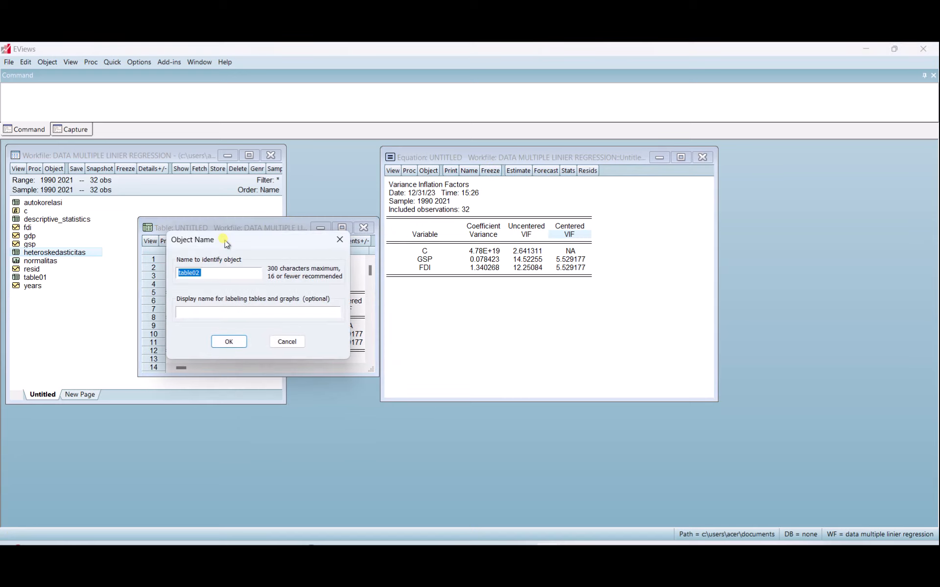
left_click(217, 272)
key("BackSpace")
key("BackSpace")
key("BackSpace")
key("BackSpace")
key("BackSpace")
key("BackSpace")
key("BackSpace")
type("MULTIKOLINEARITAS")
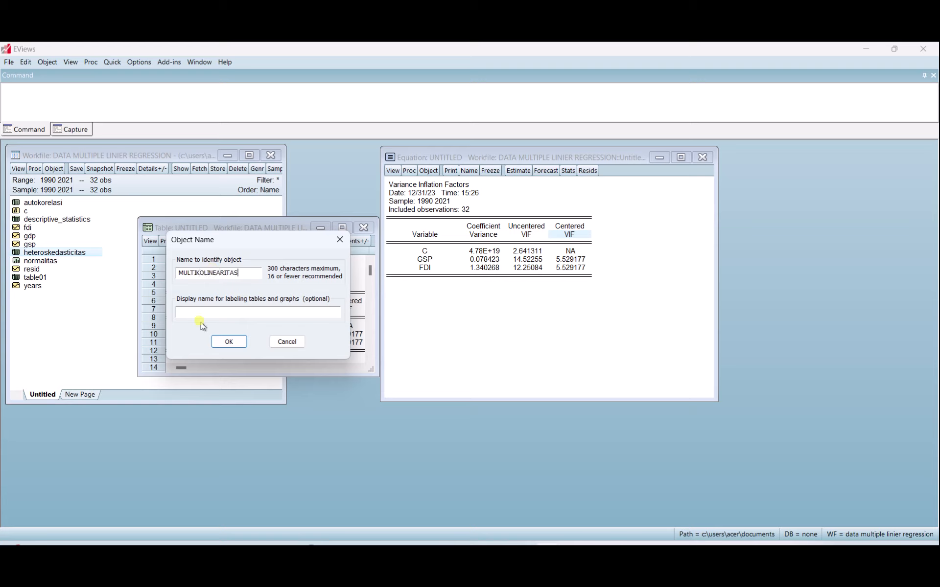
left_click(229, 341)
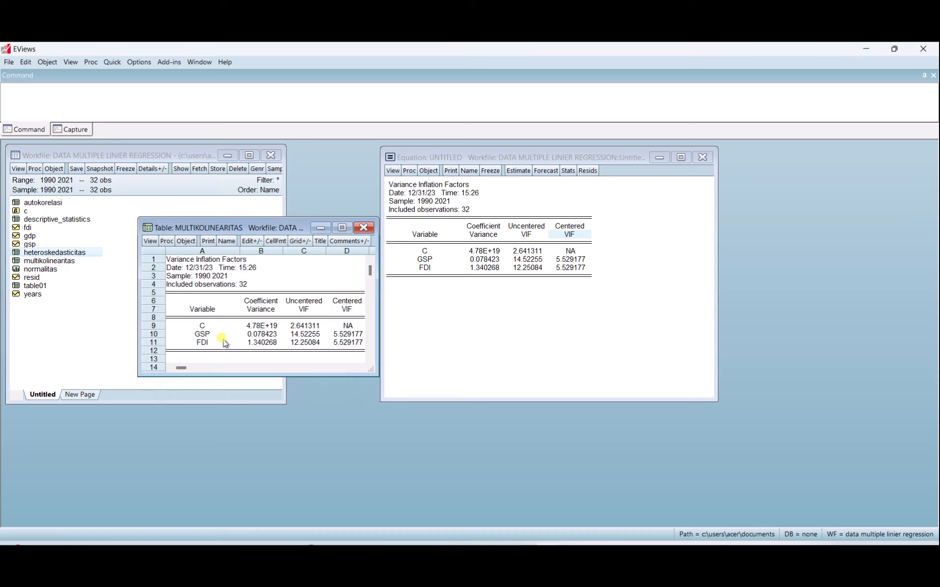
left_click(364, 228)
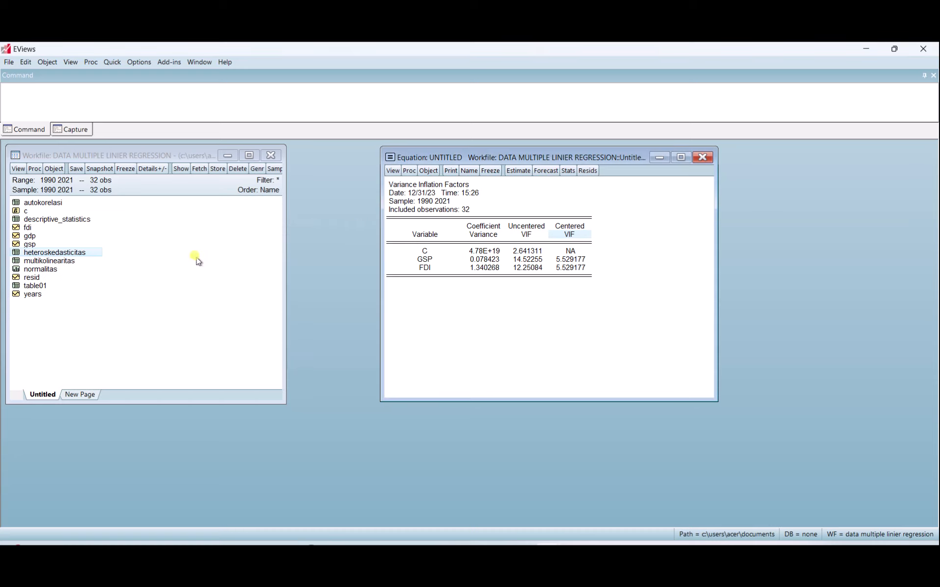
Review the saved objects in the workfile list, and open table01 to check its contents before closing it
left_click(142, 237)
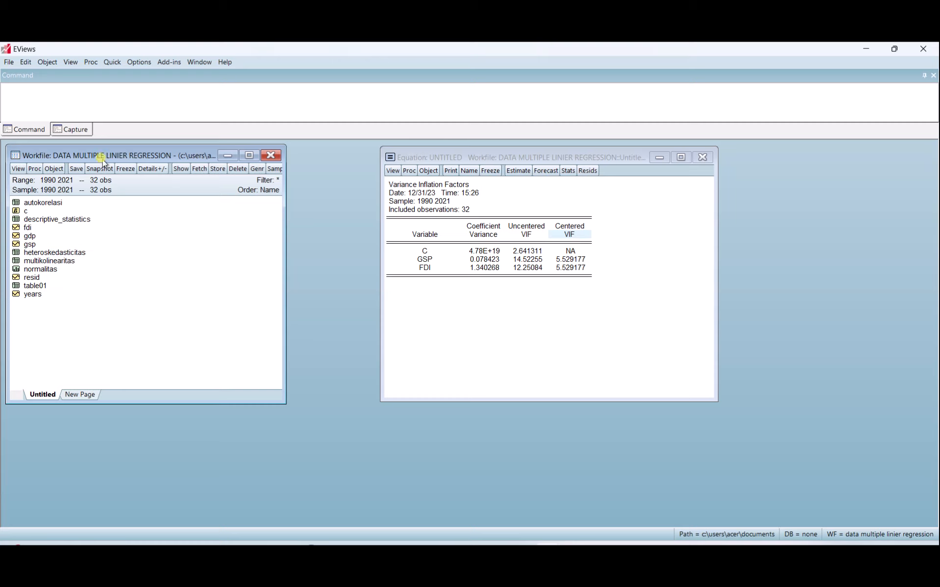
left_click_drag(101, 154, 112, 163)
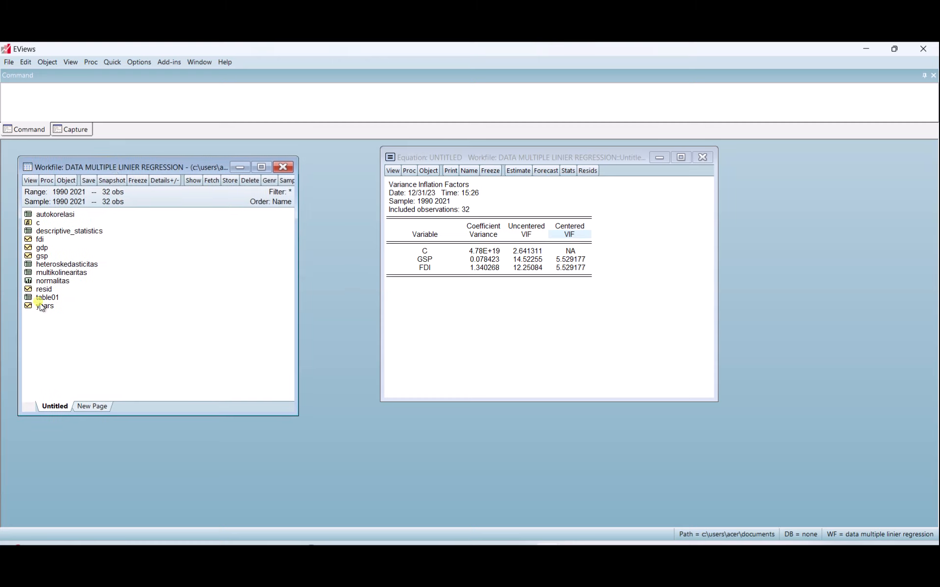
left_click(59, 215)
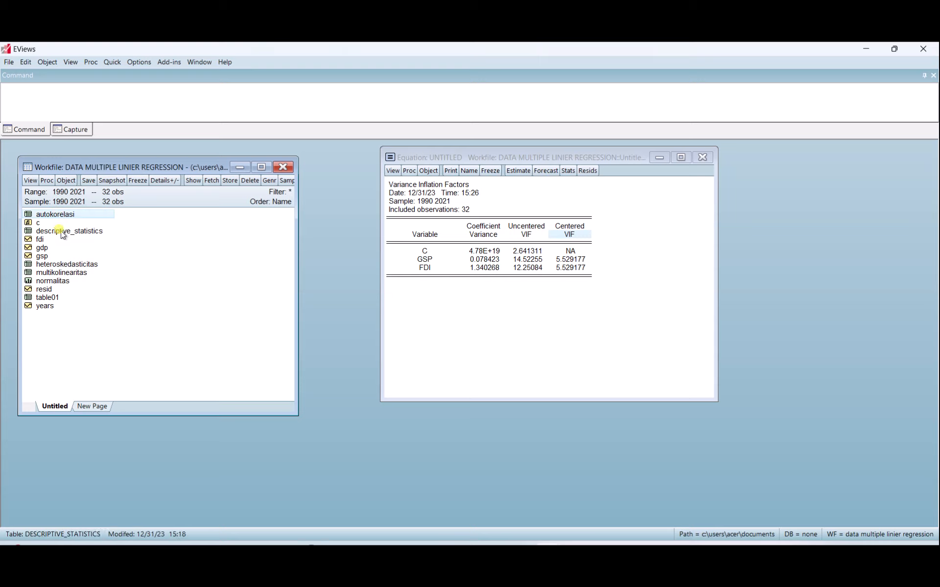
left_click(63, 233)
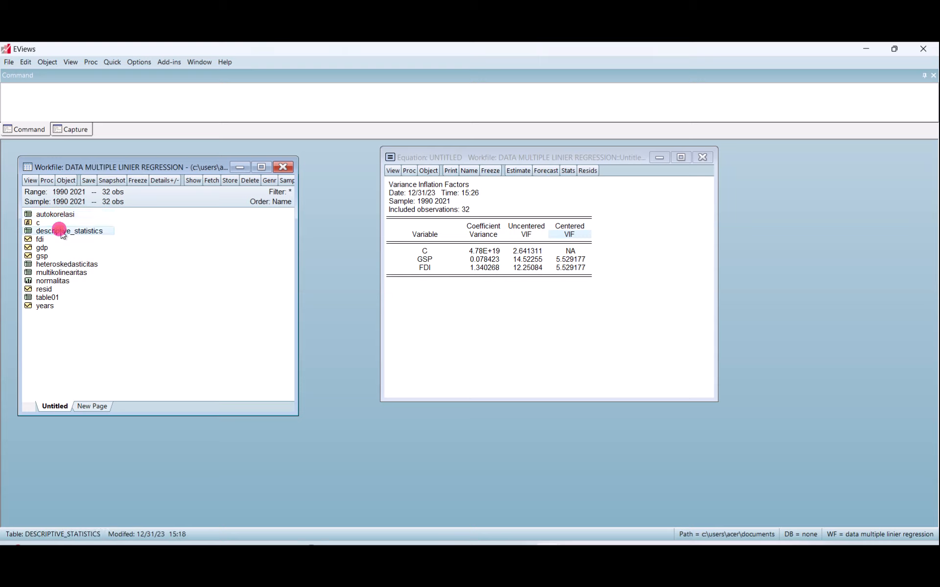
left_click(67, 264)
left_click(63, 273)
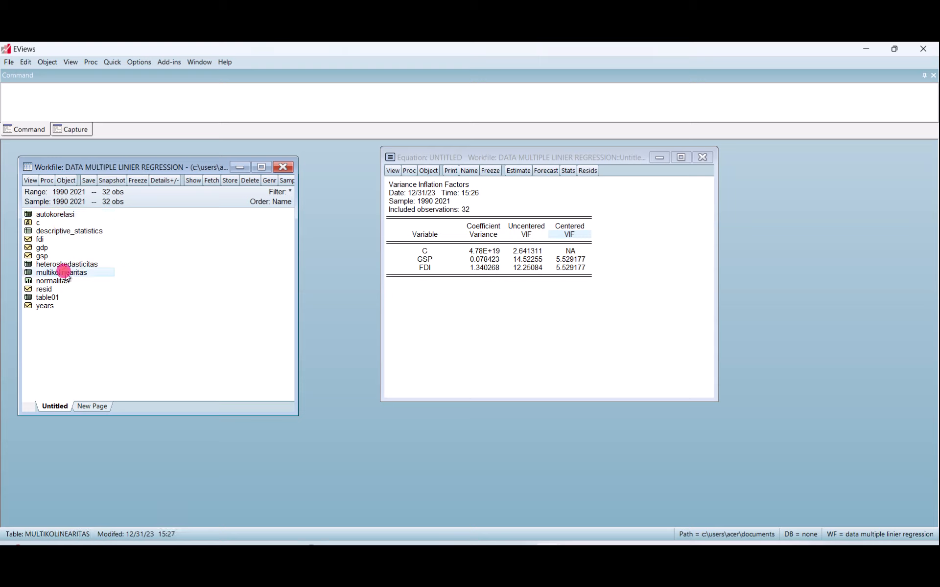
left_click(60, 283)
left_click(57, 298)
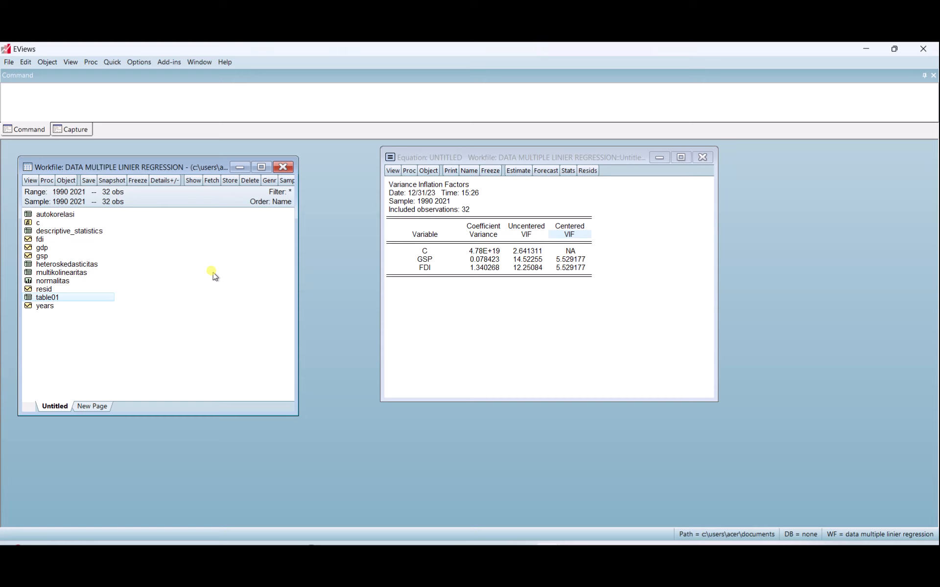
double_click(91, 297)
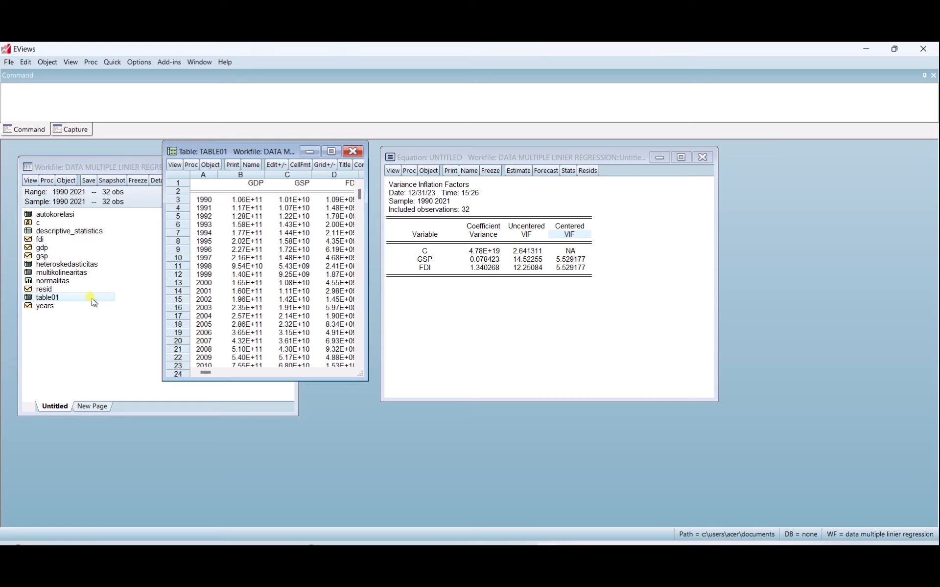
left_click(352, 151)
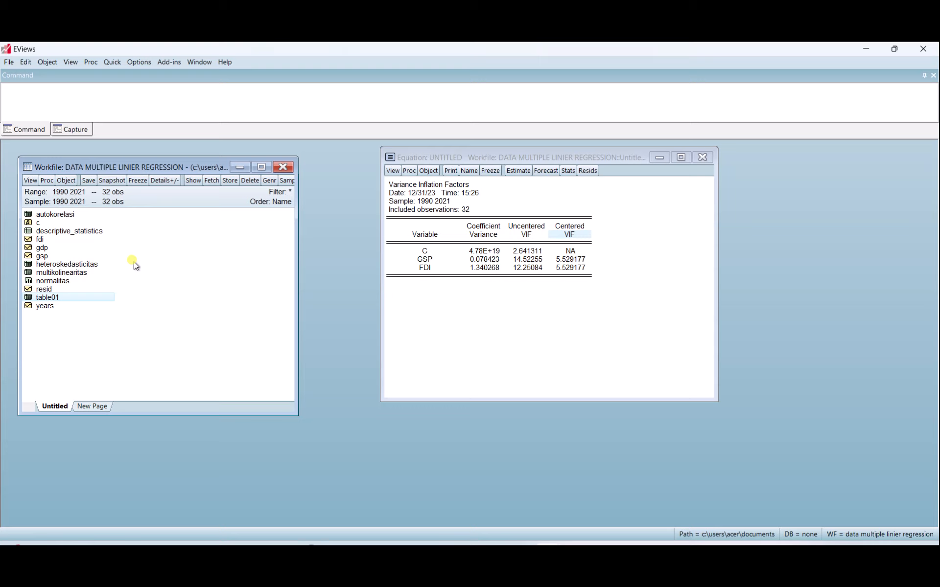
Open the saved normalitas graph and autokorelasi table, arranging their windows to examine the test results
double_click(52, 281)
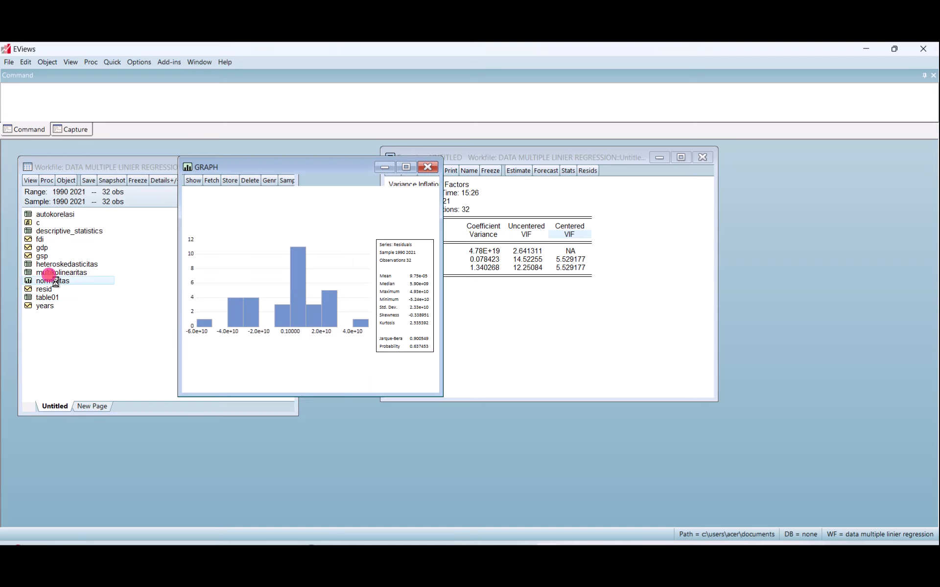
left_click_drag(219, 168, 253, 194)
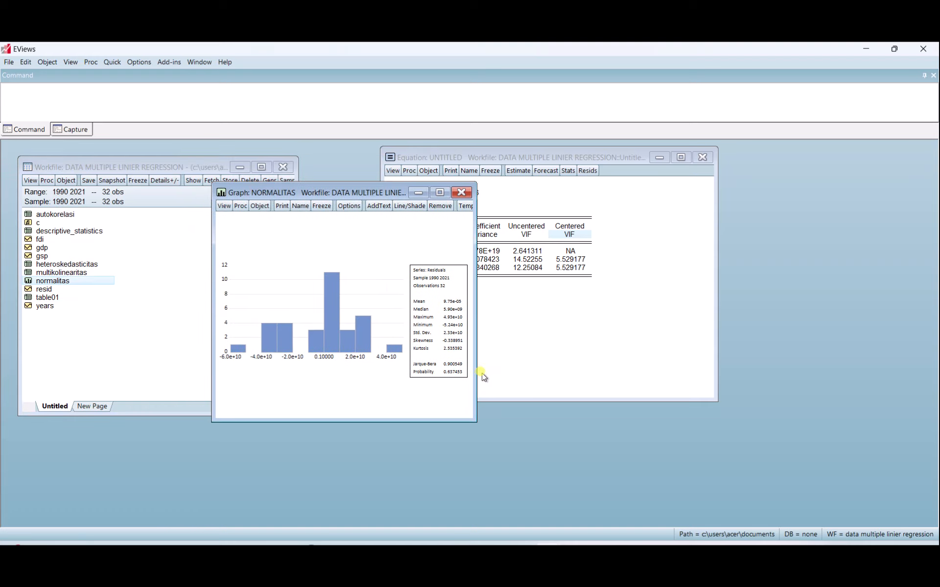
left_click_drag(254, 192, 88, 339)
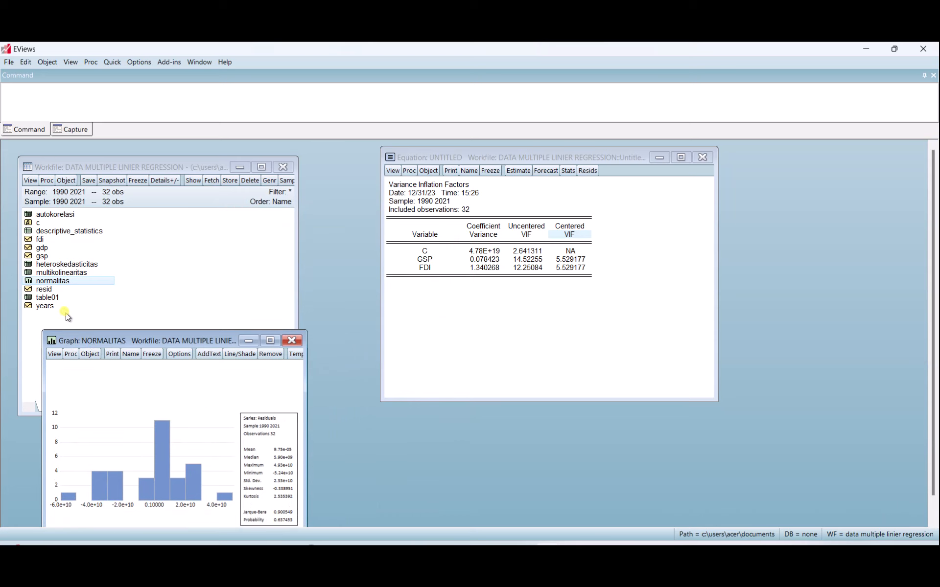
double_click(72, 219)
left_click_drag(255, 180, 102, 327)
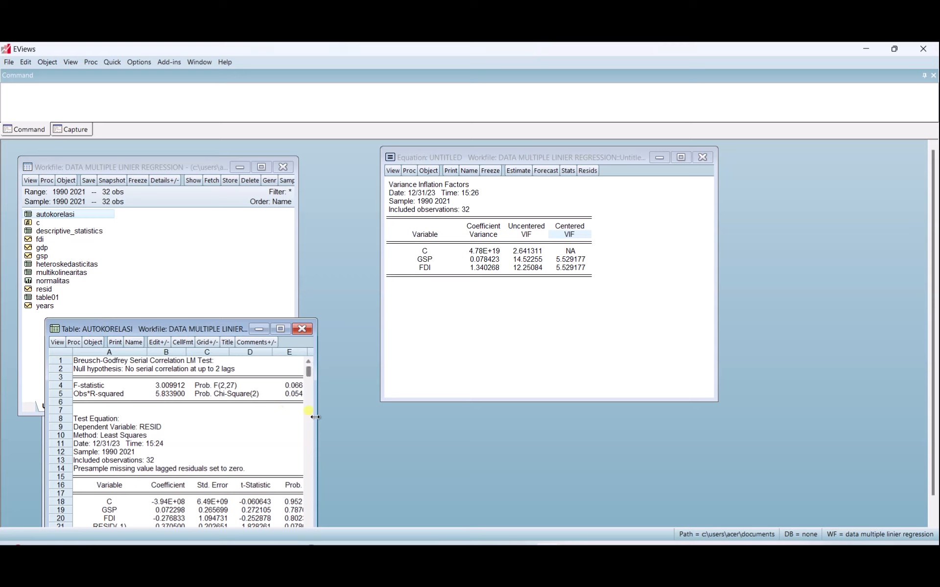
left_click_drag(315, 420, 357, 424)
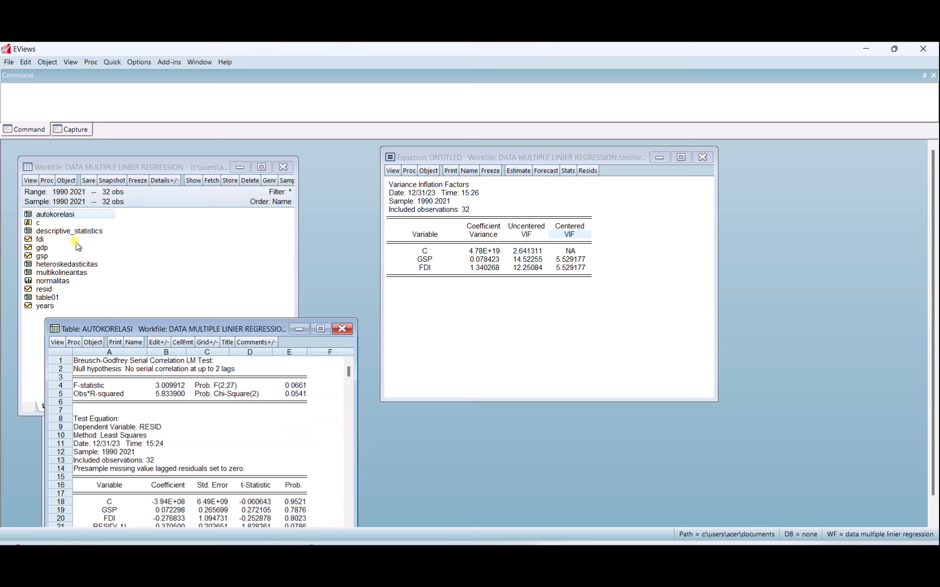
Open the saved heteroskedasticitas and multikolinearitas tables and place them beside the other outputs for review
double_click(67, 267)
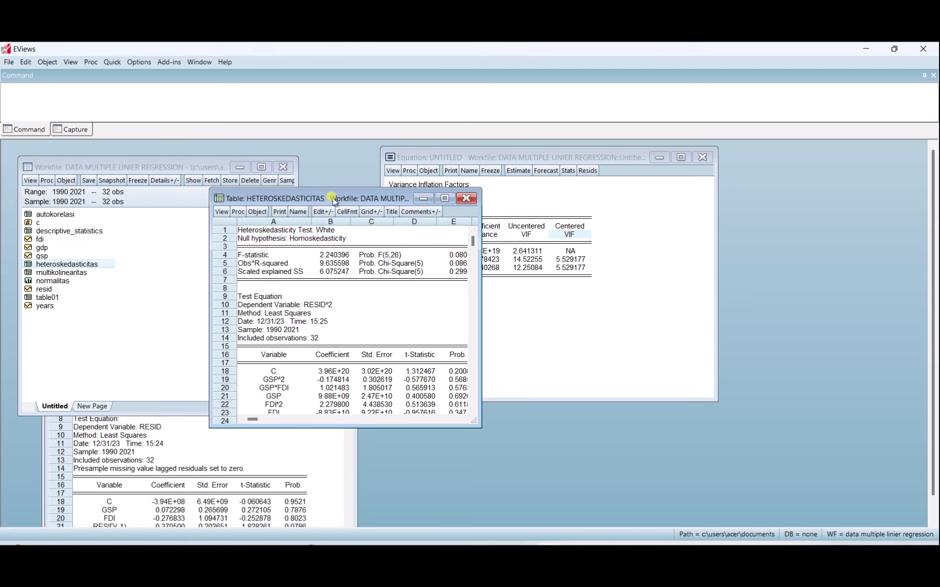
left_click_drag(334, 202, 766, 317)
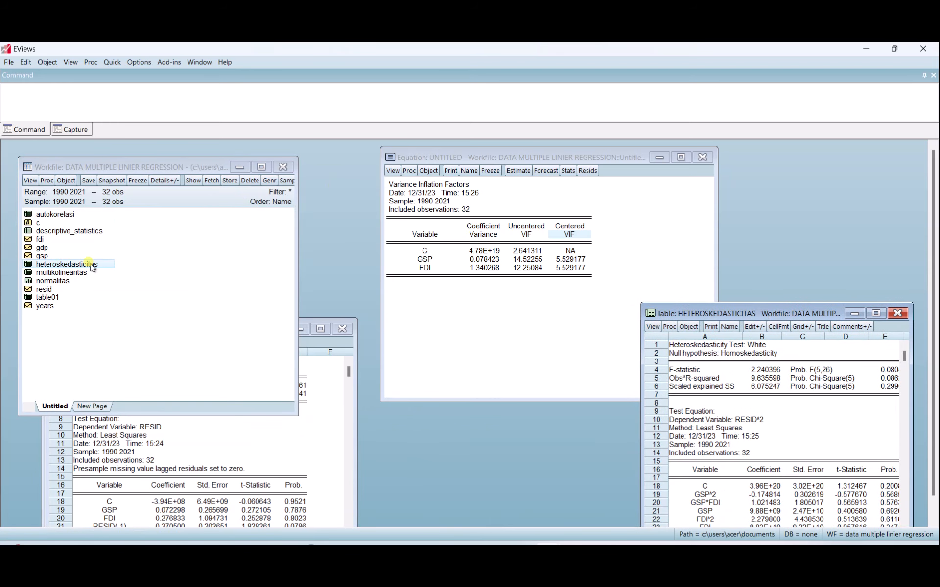
double_click(63, 273)
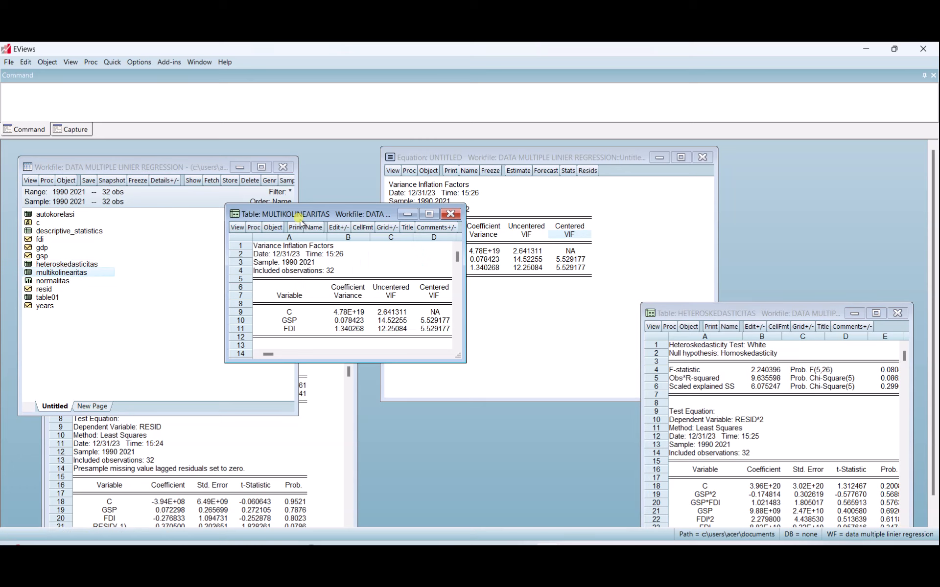
left_click_drag(299, 220, 390, 380)
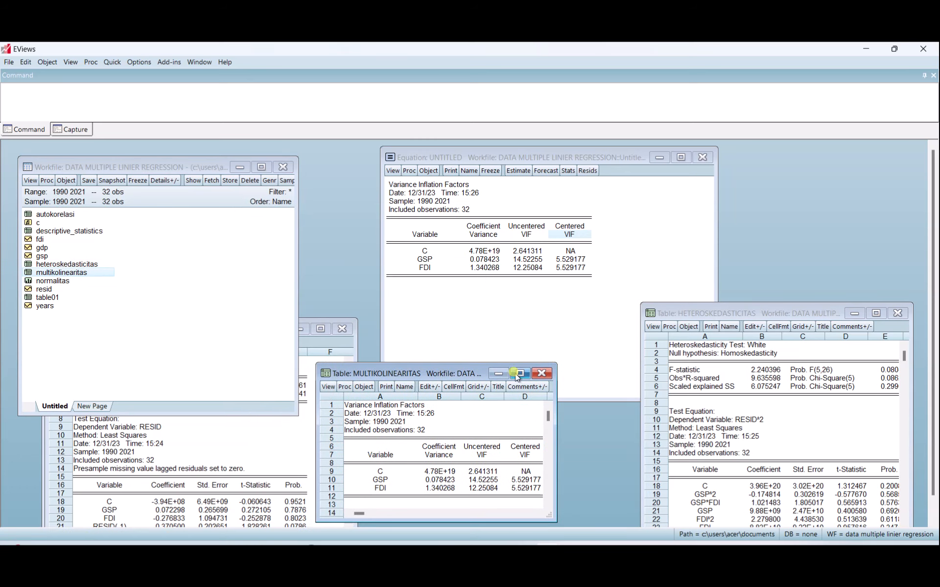
Close the four saved test output windows and discard the untitled equation, leaving only the workfile open
left_click(343, 332)
left_click(300, 343)
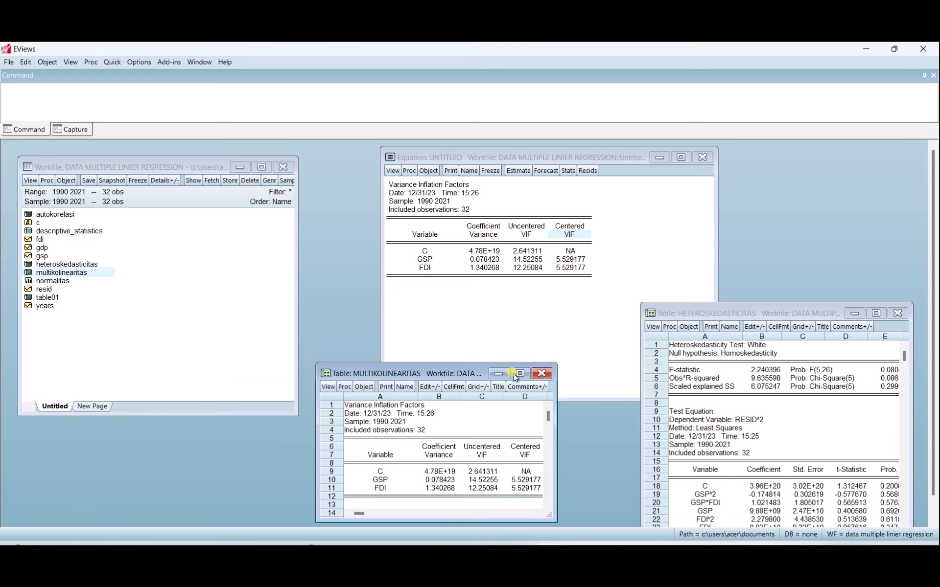
left_click(541, 374)
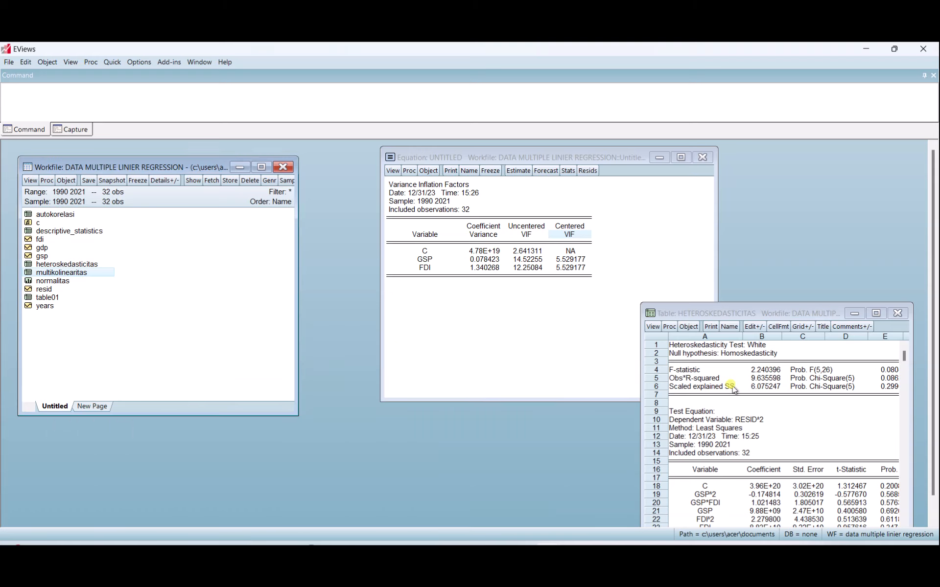
left_click(896, 314)
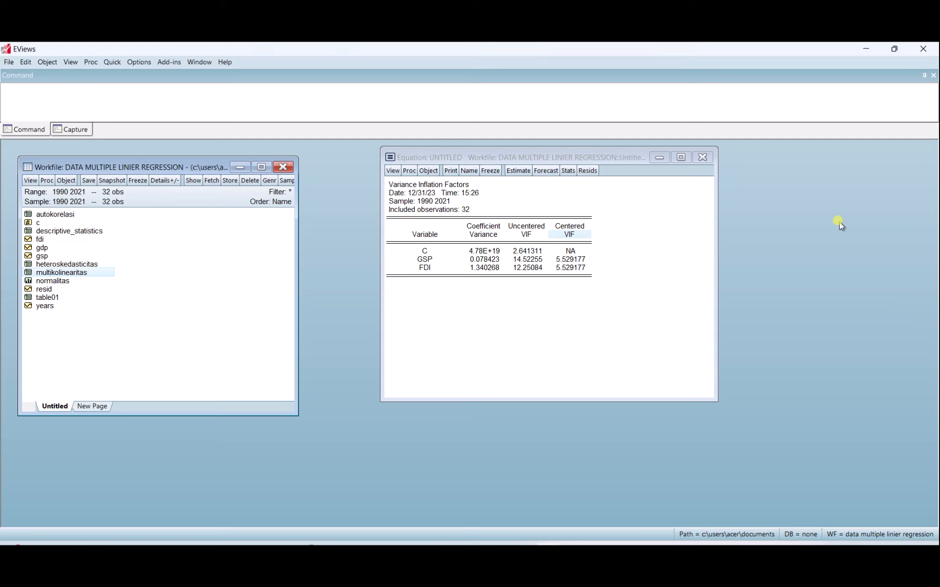
left_click(702, 157)
left_click(448, 320)
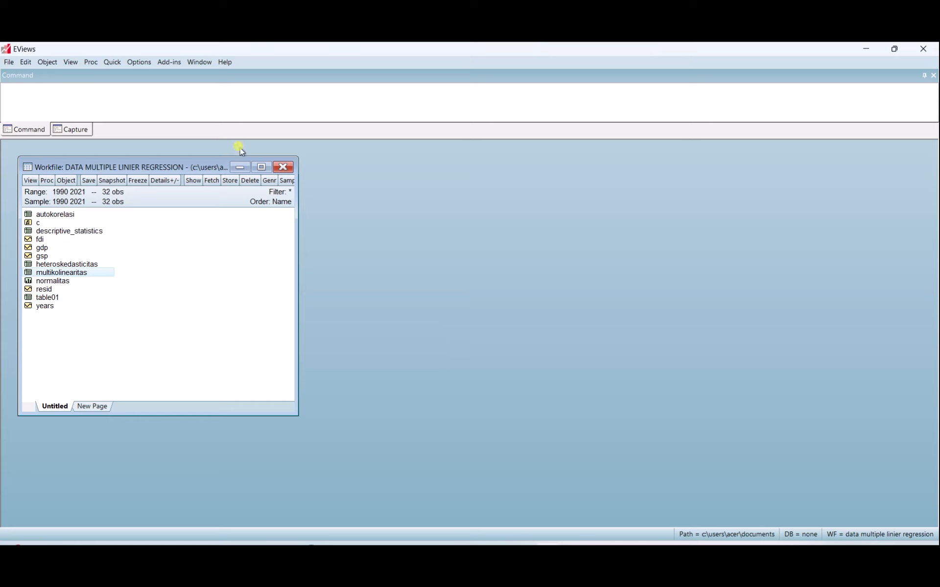
Create a new untitled object of type Equation in the workfile
left_click(90, 62)
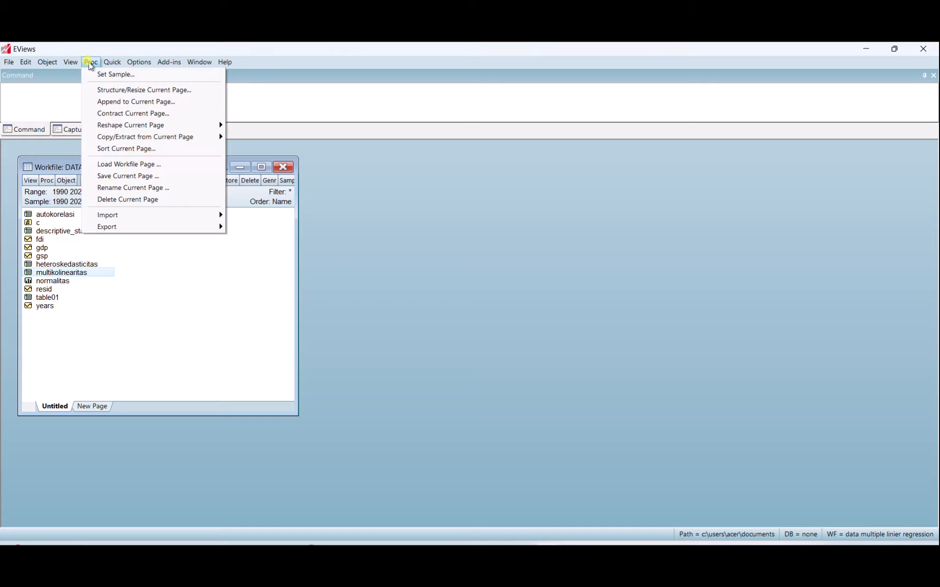
mouse_move(55, 69)
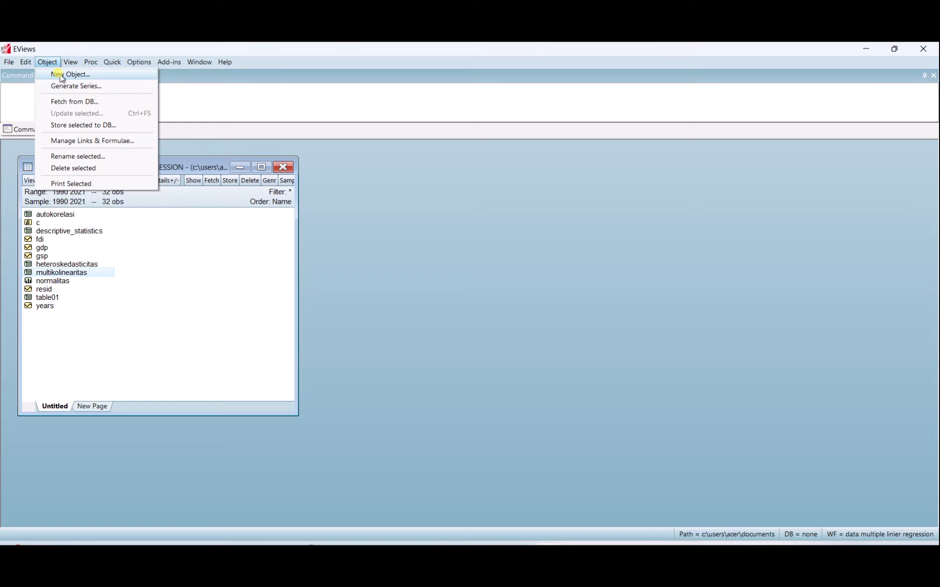
left_click(62, 78)
left_click_drag(166, 173, 394, 170)
left_click(341, 215)
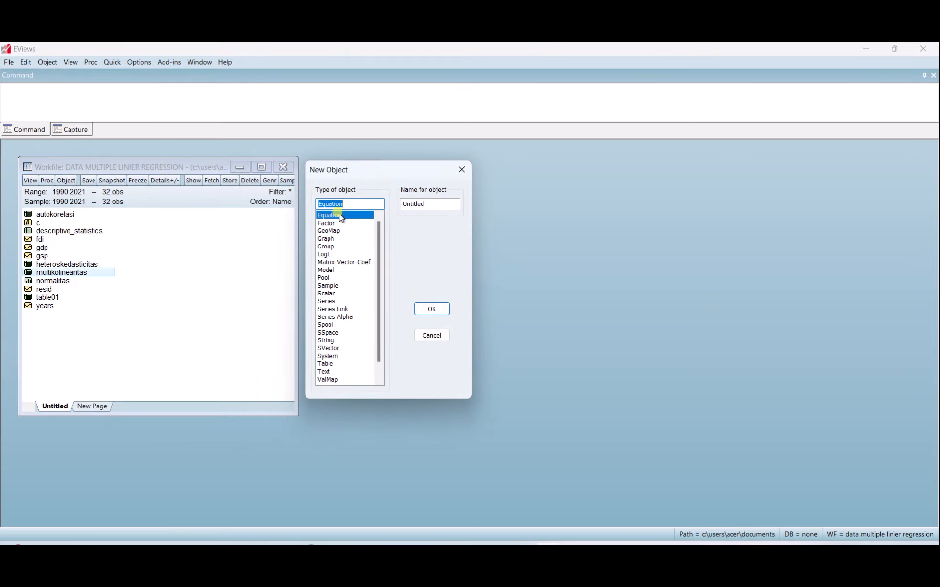
left_click(433, 308)
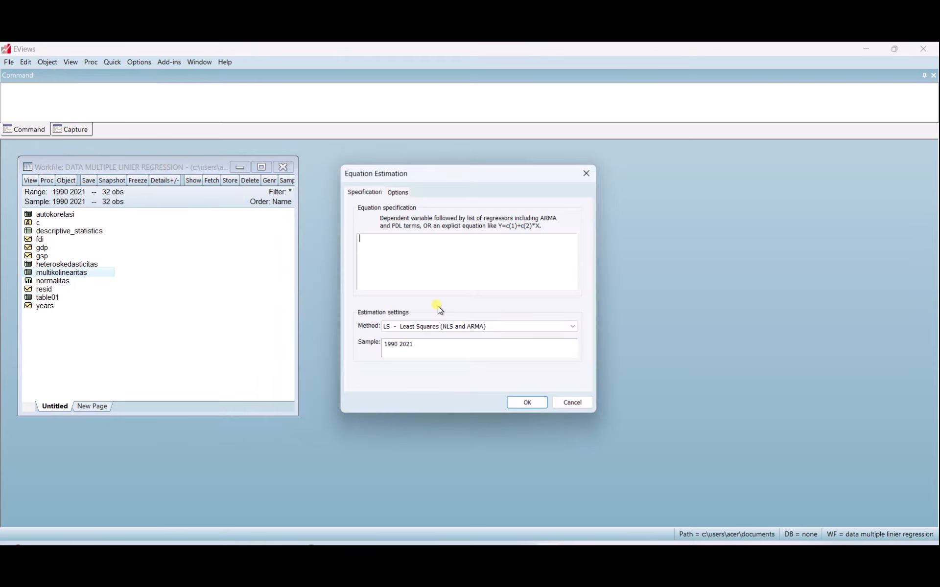
Estimate the equation gdp C gsp FDI by Least Squares for the sample 1990 2021, and enlarge the output window
left_click(388, 247)
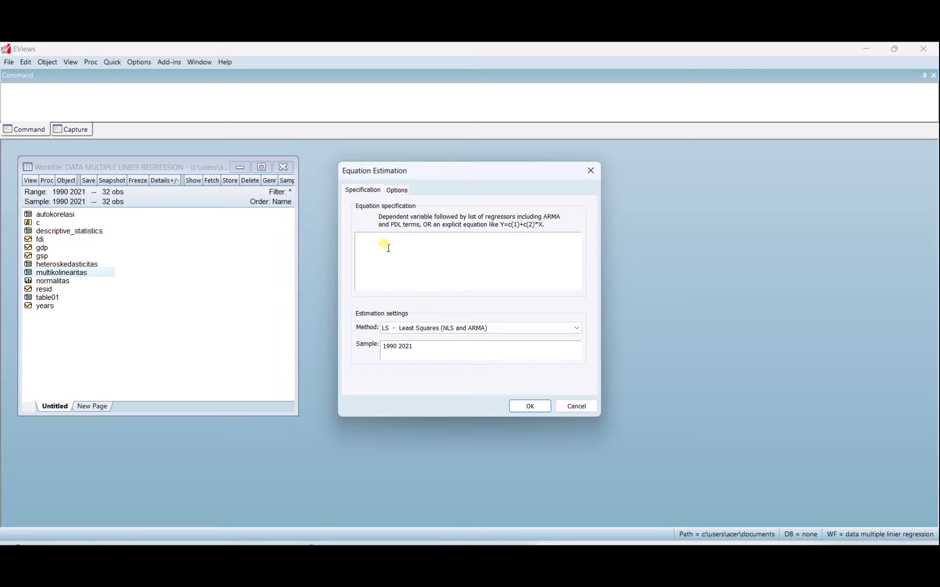
type("GDP C GSP FDI")
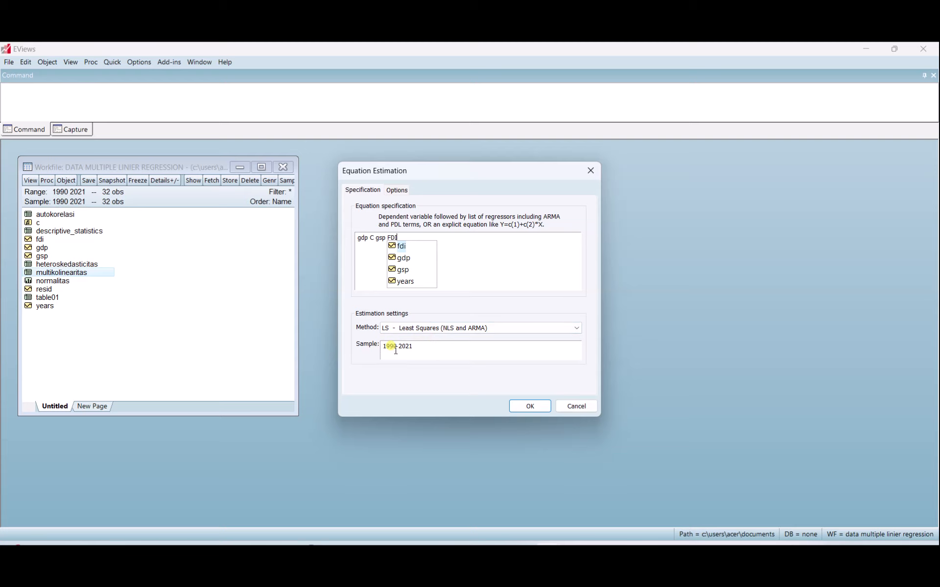
left_click(525, 407)
left_click_drag(367, 227, 441, 167)
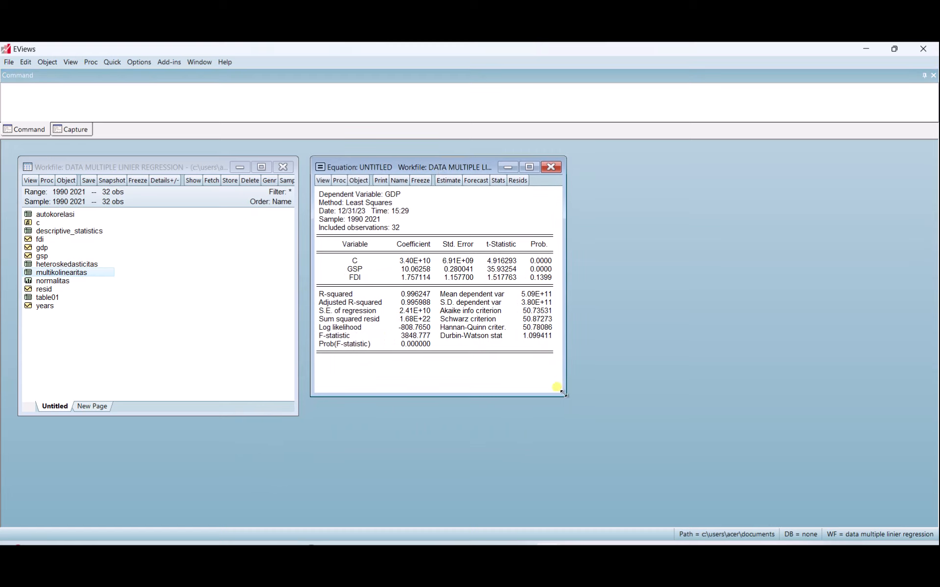
left_click_drag(563, 393, 684, 430)
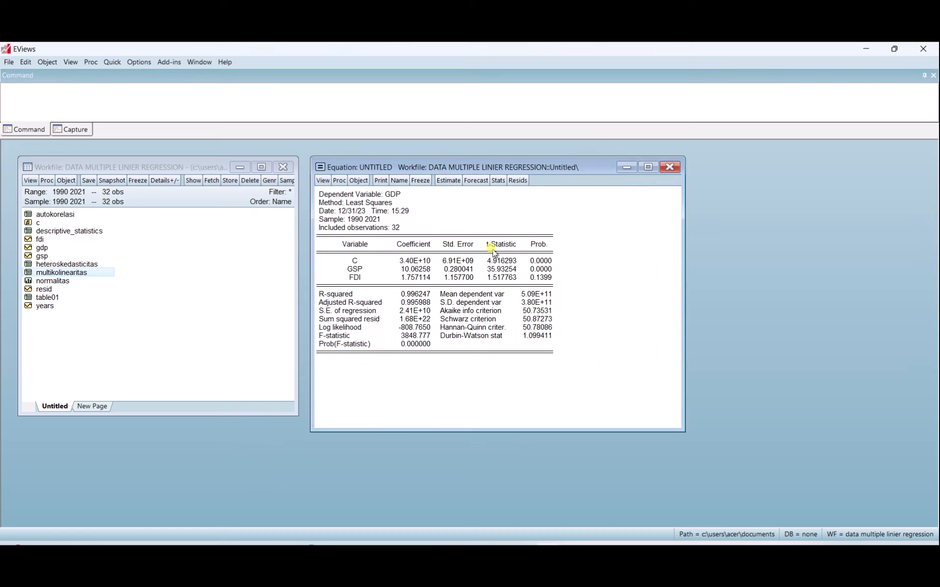
Name the estimated equation REGRESI and move its window clear of the workfile
left_click(399, 181)
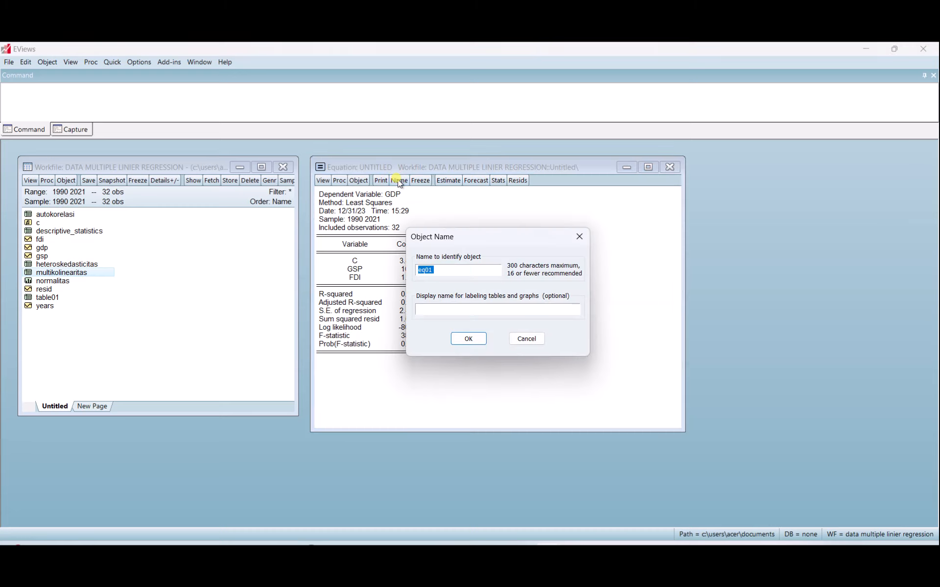
type("REGRESI")
left_click(478, 338)
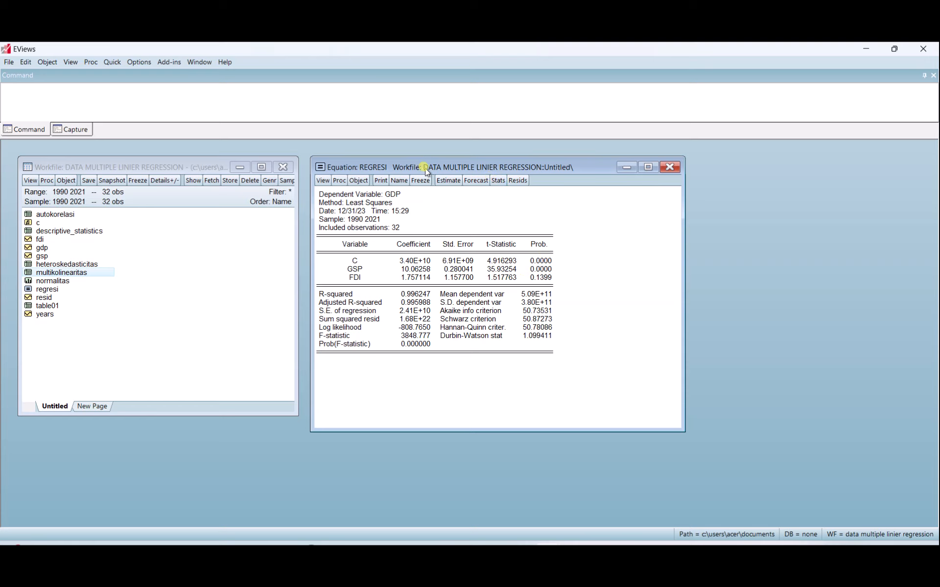
left_click_drag(425, 168, 493, 155)
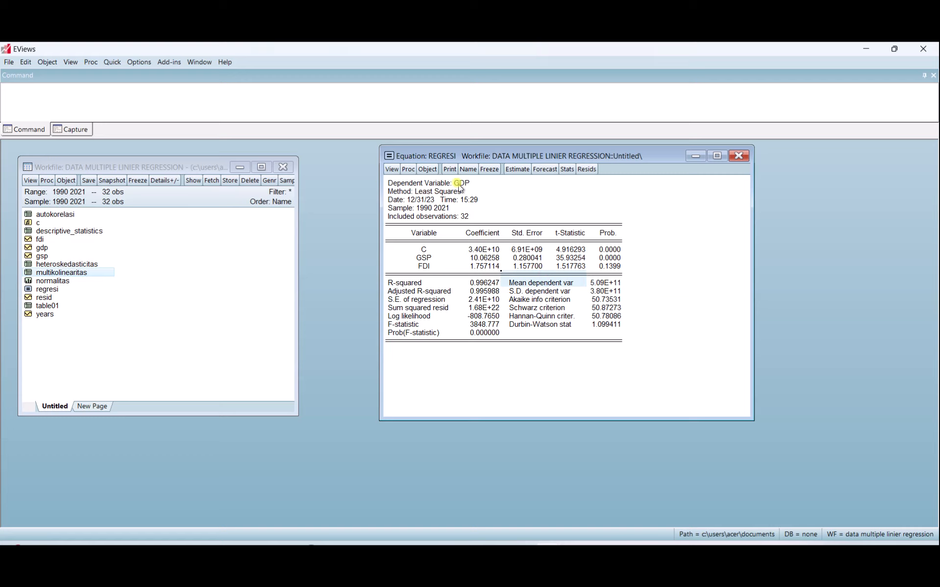
Select the entire REGRESI regression output table and copy it in Text format with numbers as displayed
left_click(402, 182)
left_click_drag(402, 183, 608, 342)
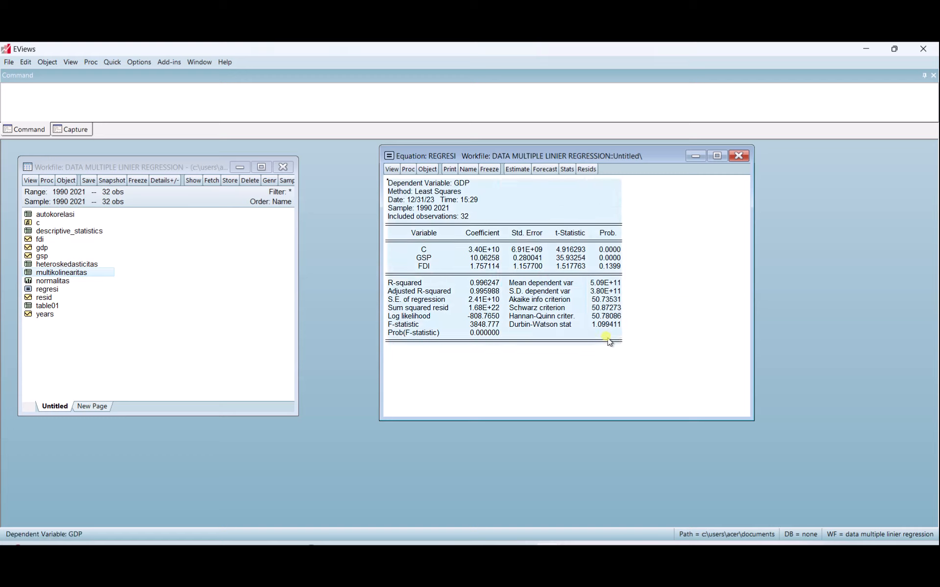
left_click(673, 309)
left_click_drag(385, 183, 607, 345)
right_click(548, 240)
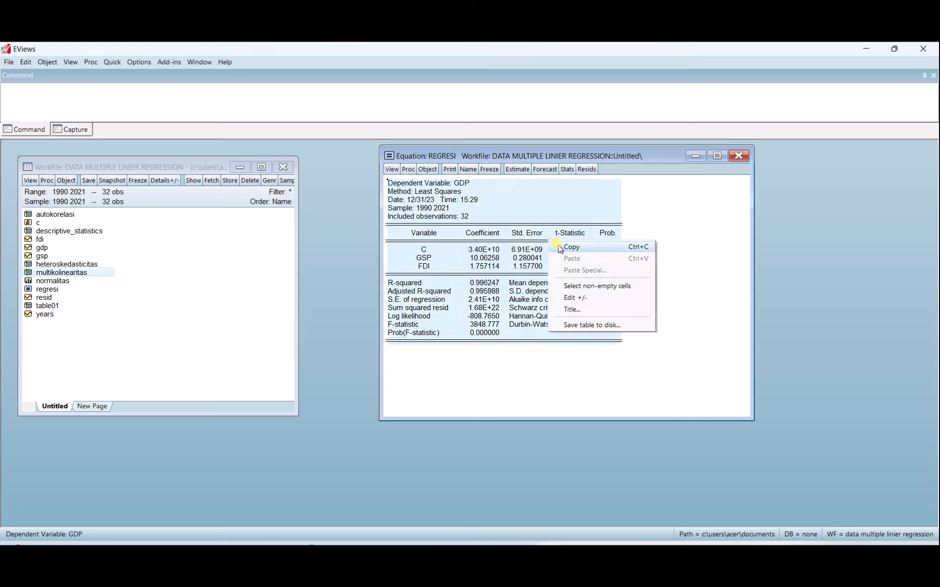
right_click(546, 211)
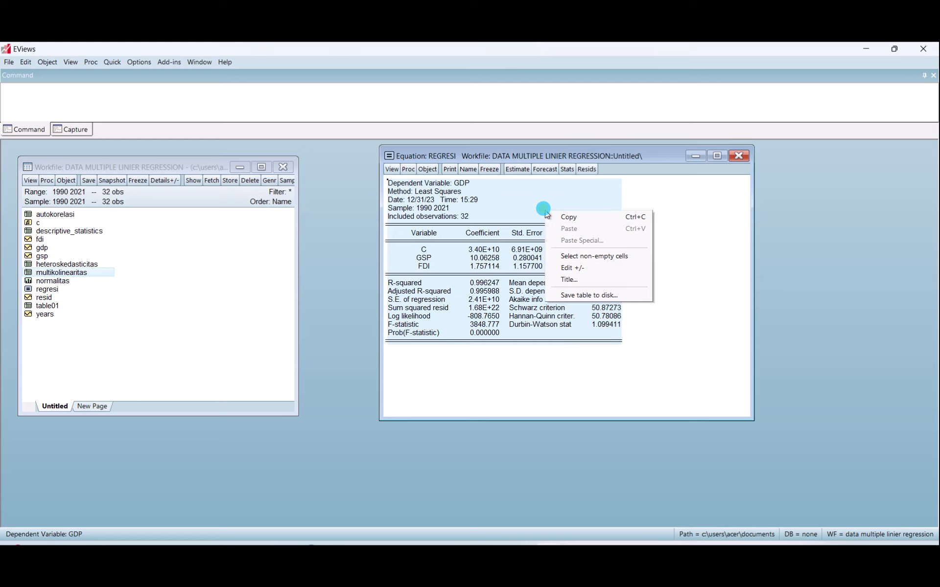
left_click(567, 217)
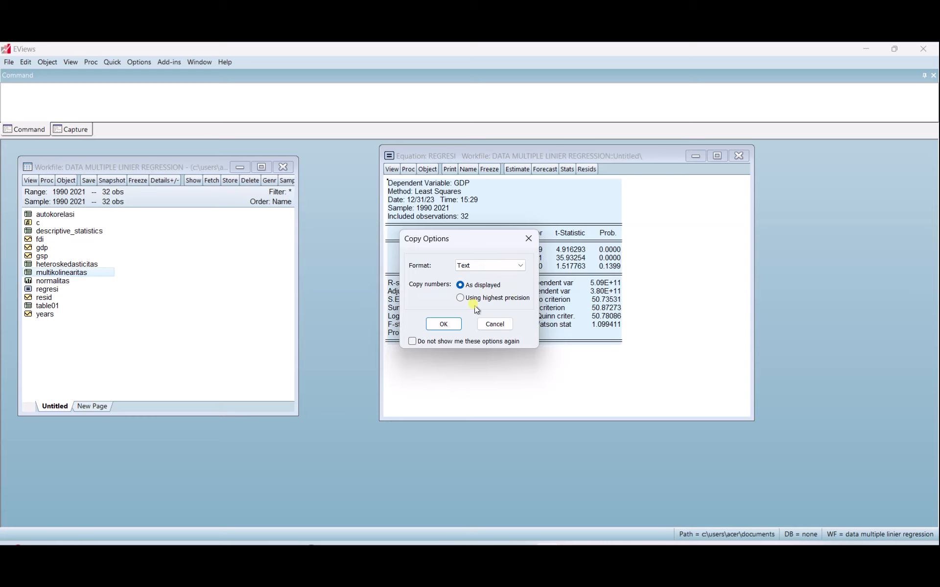
left_click(443, 324)
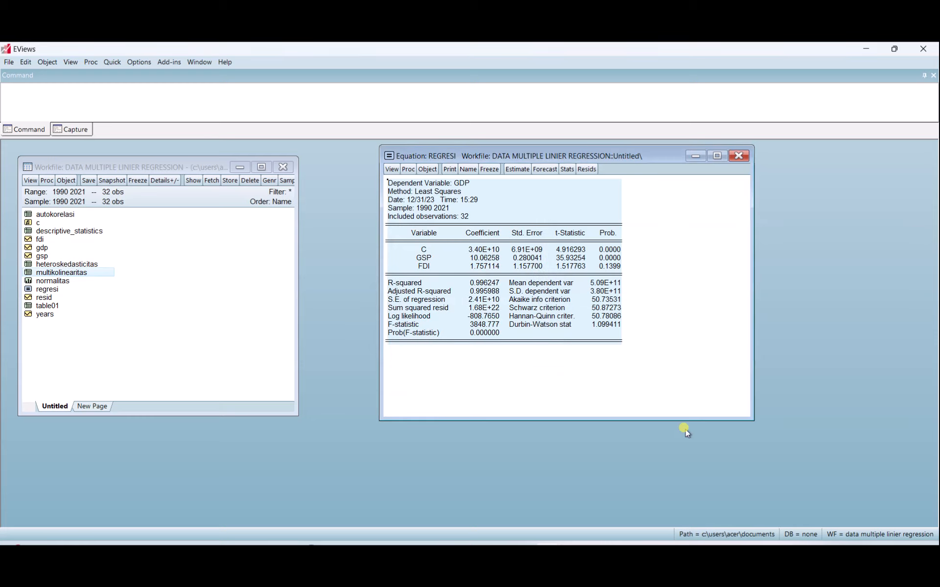
Switch to the blank Word document and paste the regression output as a table, keeping its source formatting
left_click(683, 552)
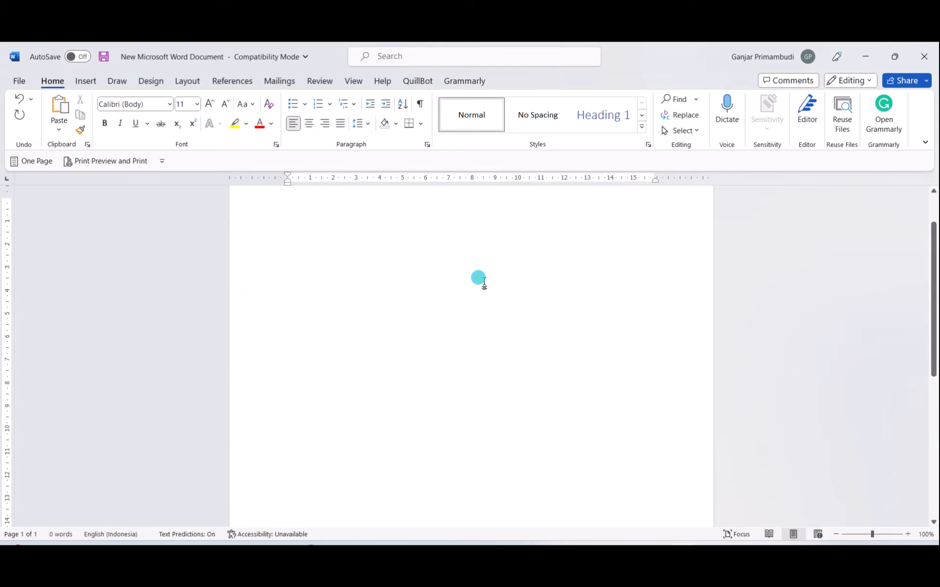
right_click(484, 280)
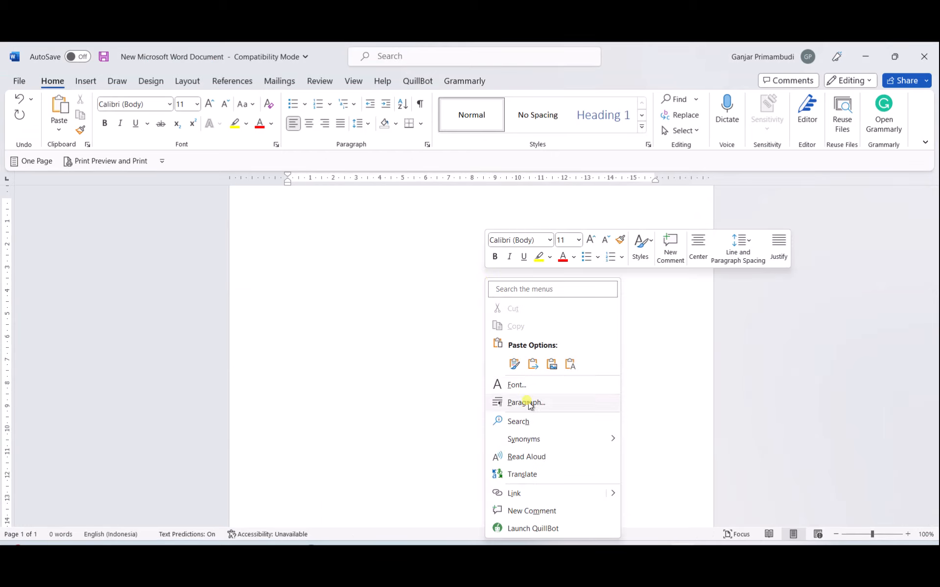
left_click(513, 364)
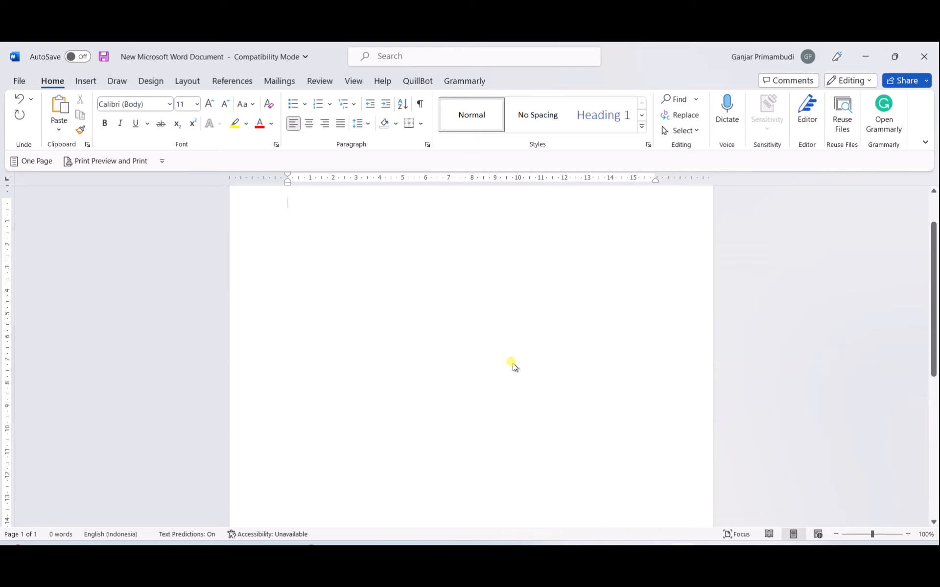
left_click(391, 286)
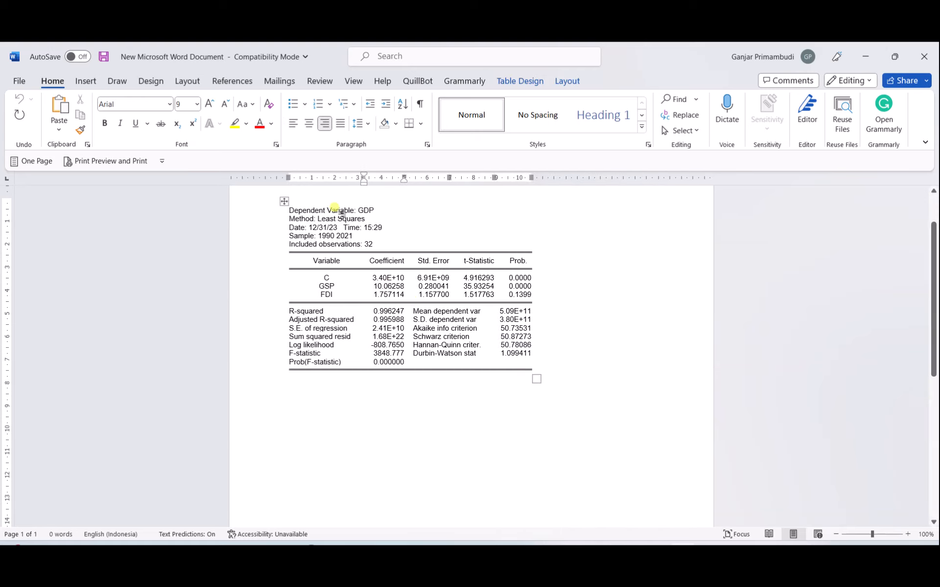
left_click_drag(322, 236, 356, 267)
left_click(317, 213)
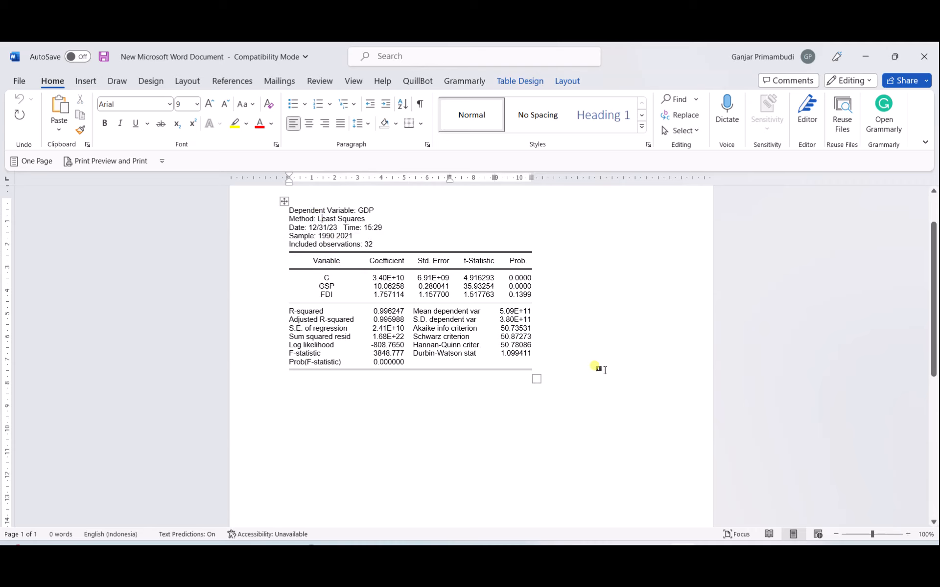
Return to the EViews workfile, open the normalitas graph, move it clear of the workfile, and copy the graph to the clipboard
left_click(555, 553)
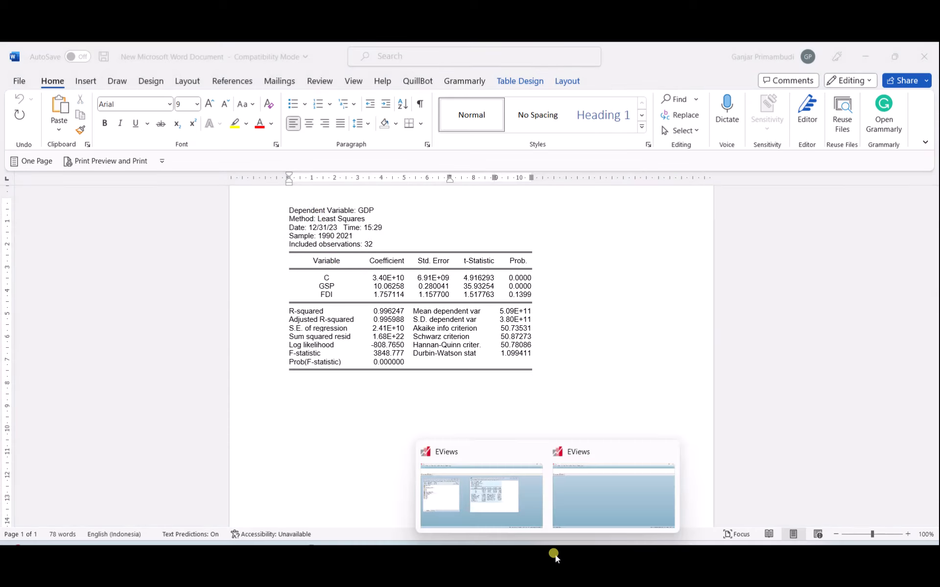
left_click(480, 499)
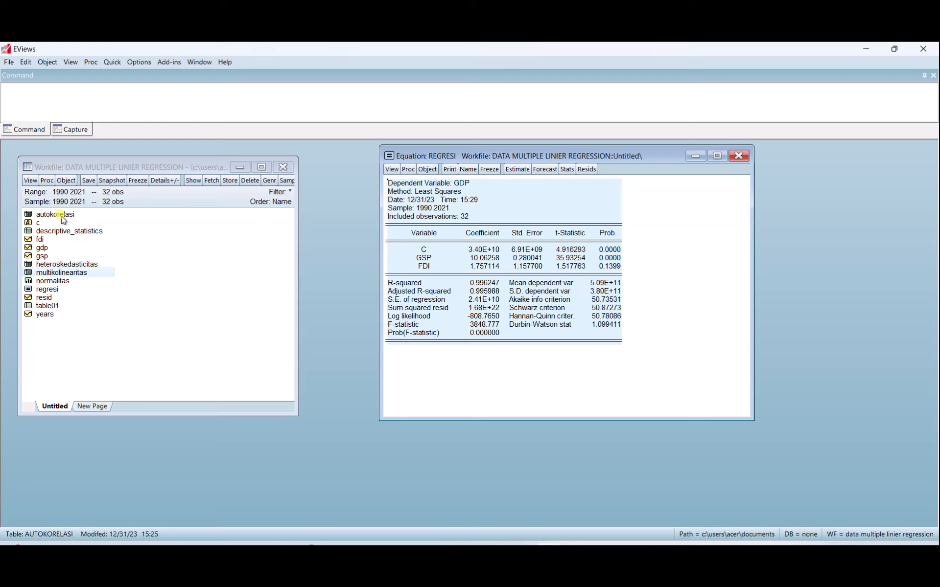
left_click(59, 231)
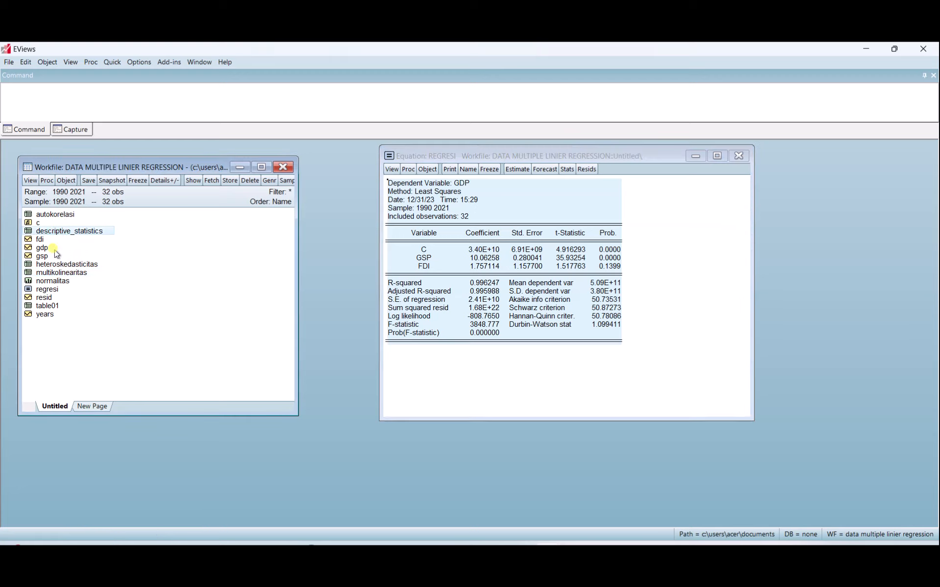
double_click(55, 281)
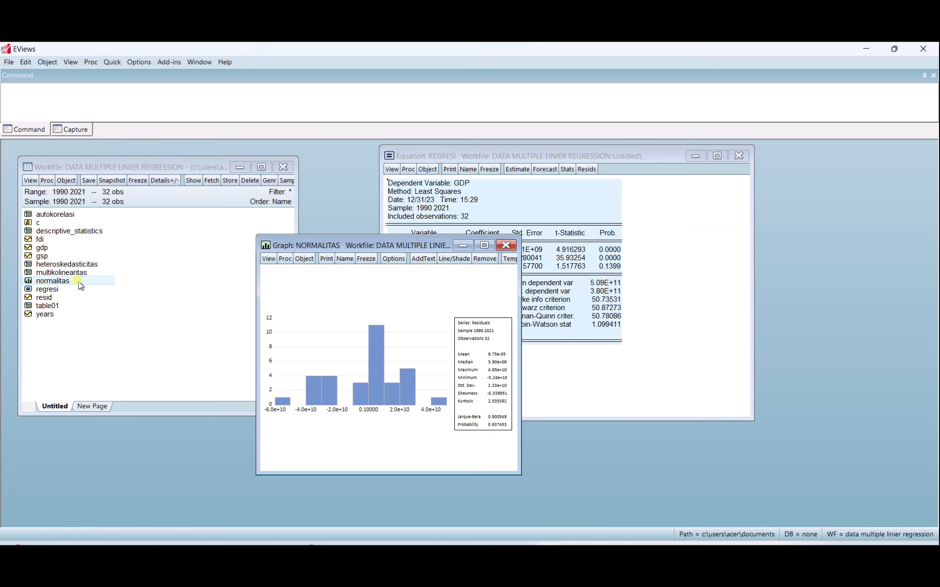
left_click_drag(373, 249, 425, 168)
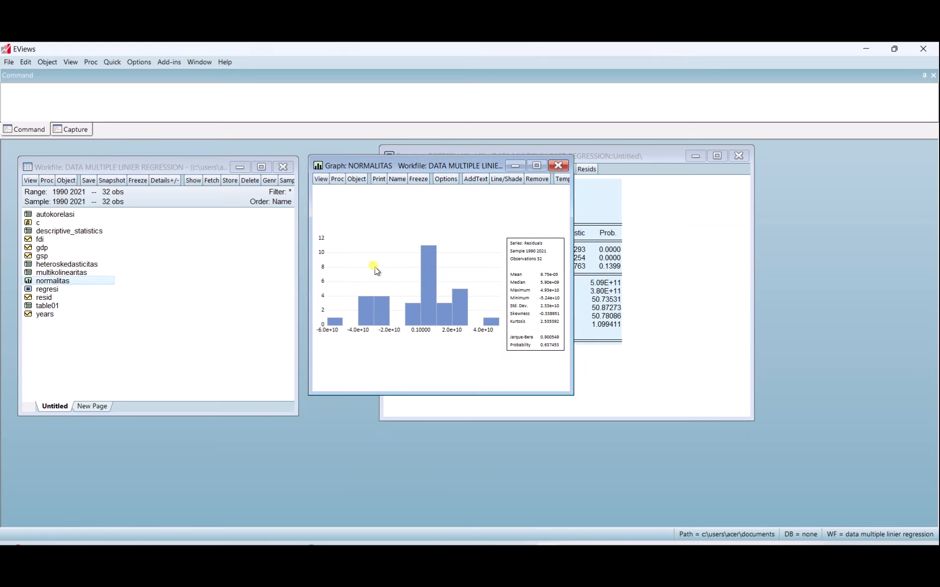
right_click(401, 258)
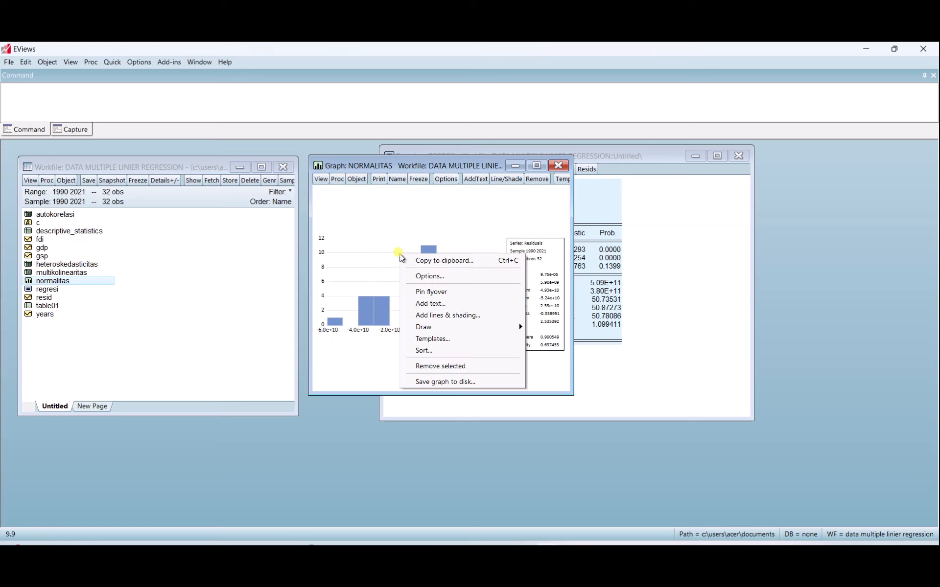
left_click(441, 262)
Switch back to the Word document and paste the residual normality histogram below the regression table
left_click(692, 560)
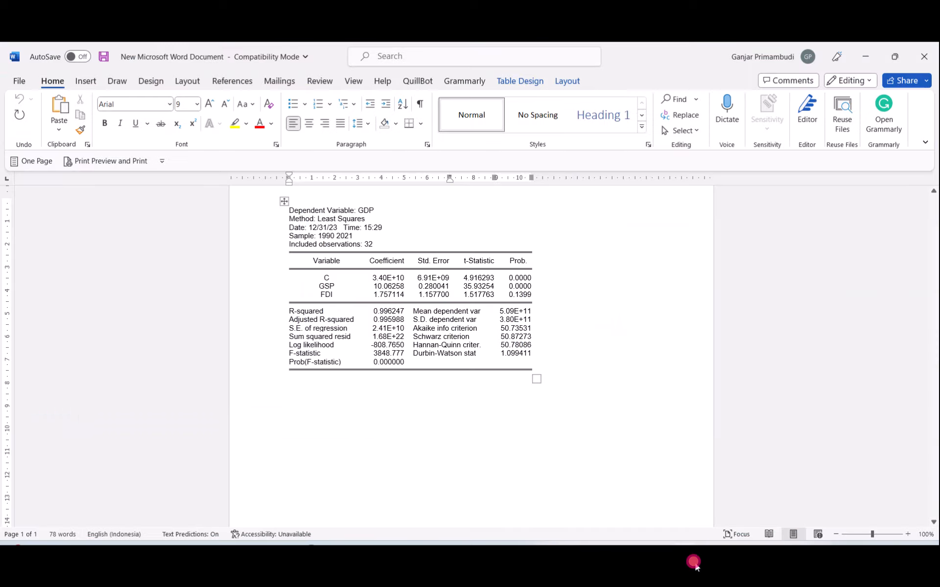
left_click(486, 411)
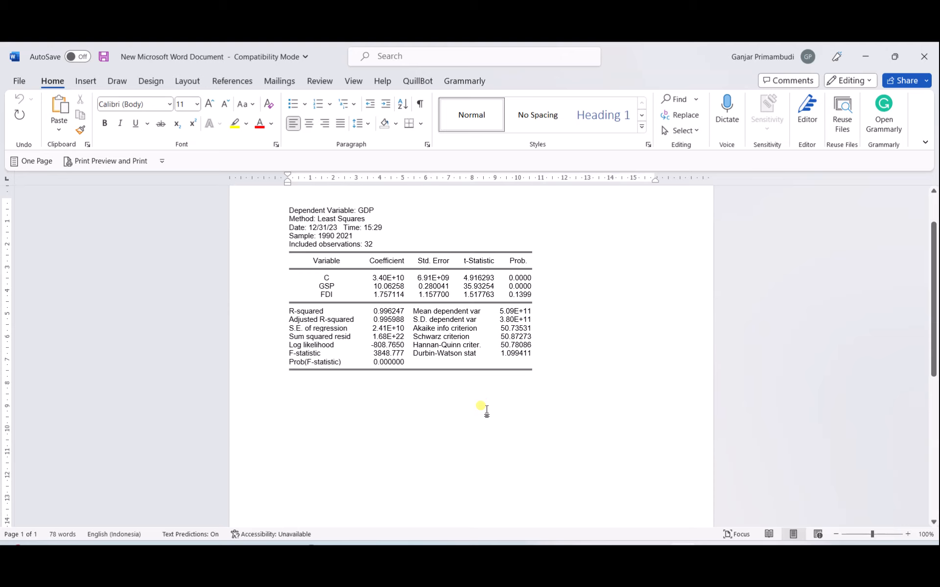
right_click(475, 410)
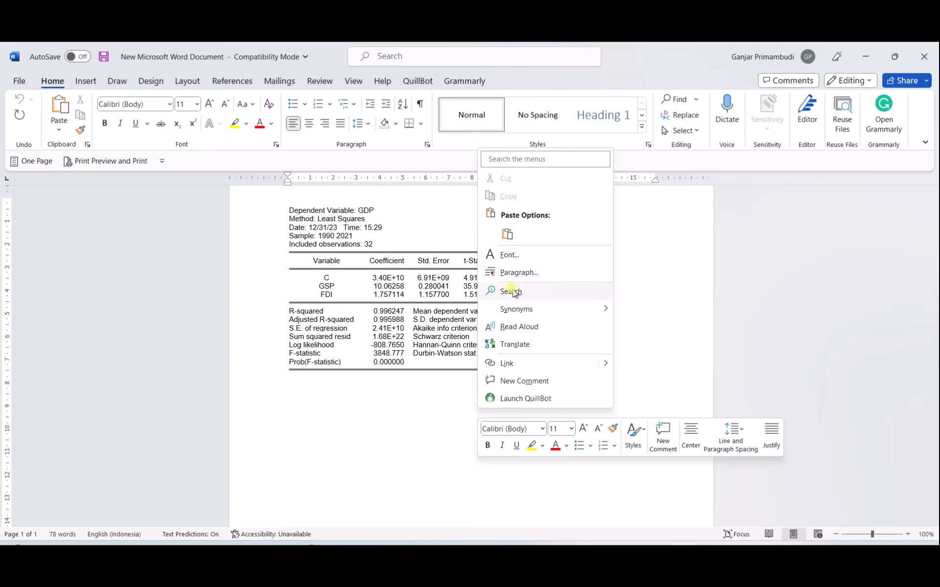
left_click(507, 234)
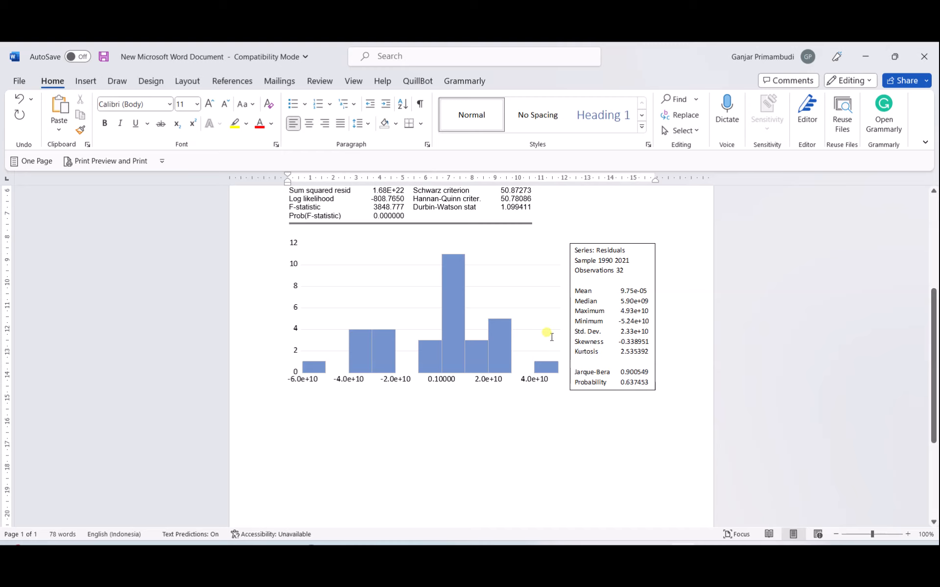
Switch to the interpretation PDF in Foxit PDF Reader and read through the analysis steps and the Descriptive Statistics interpretation
left_click(627, 557)
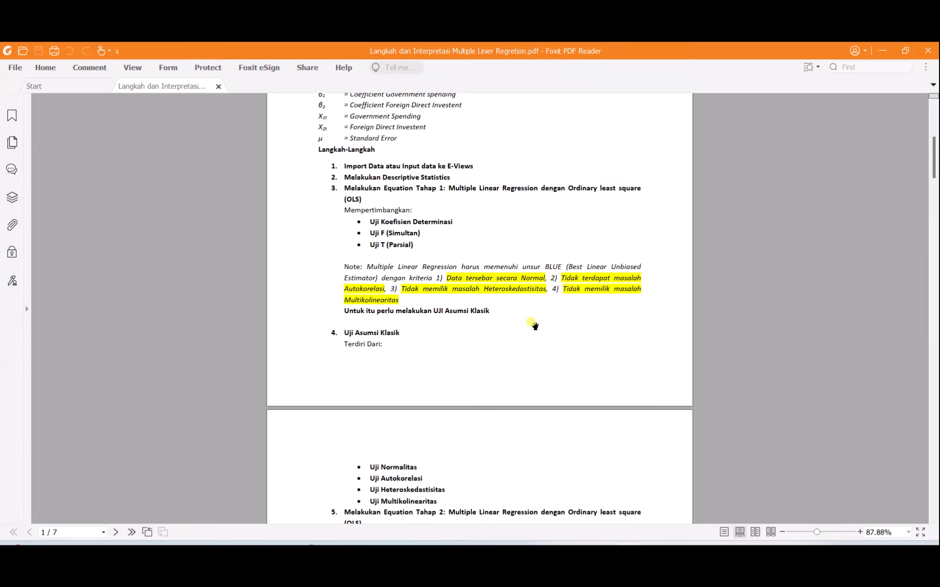
scroll(534, 326, "down", 6)
scroll(534, 326, "up", 4)
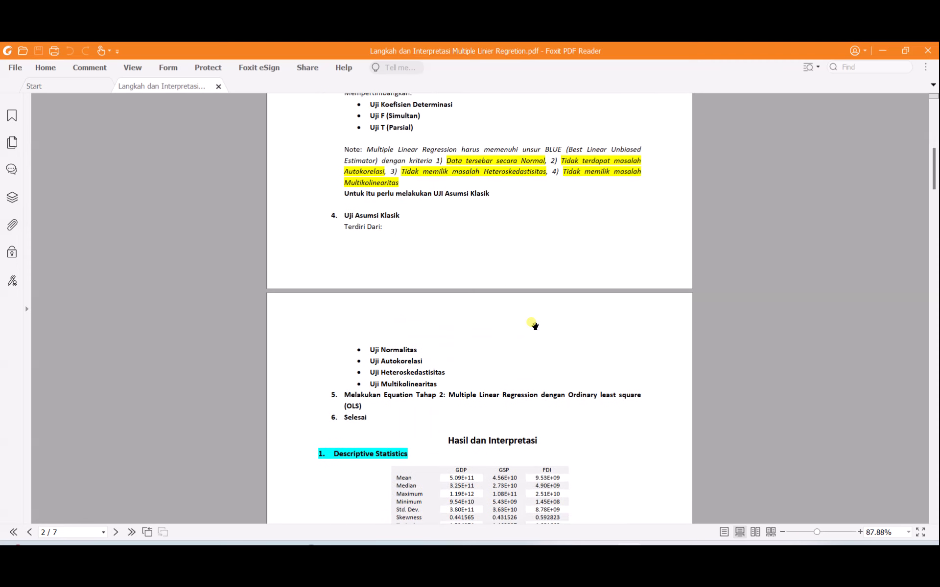
scroll(535, 325, "up", 3)
scroll(535, 325, "down", 4)
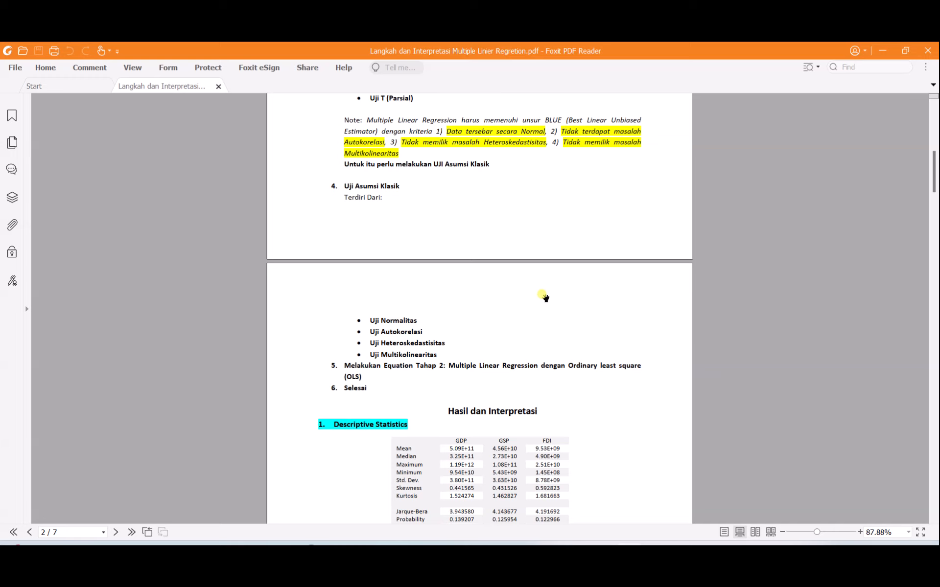
scroll(545, 297, "down", 5)
scroll(567, 288, "down", 3)
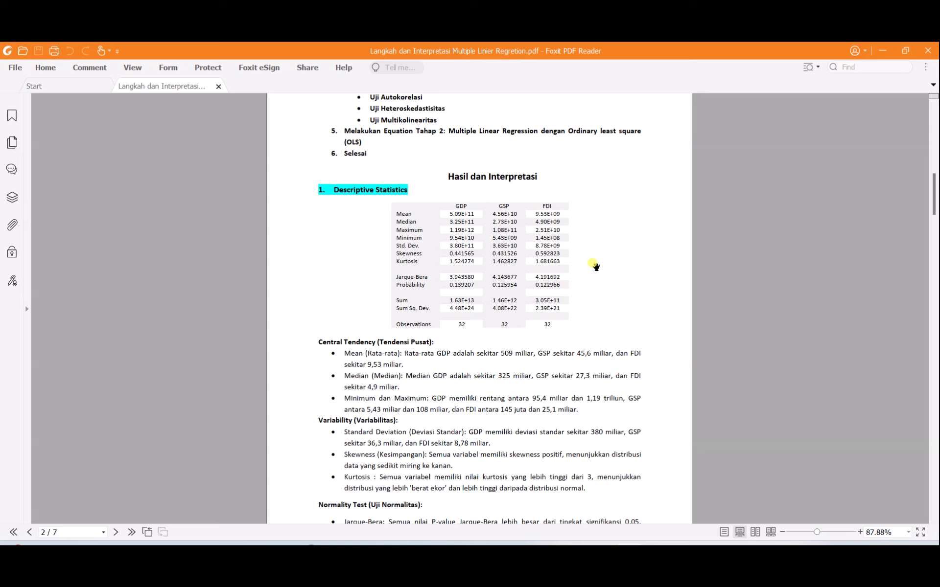
scroll(595, 266, "down", 1)
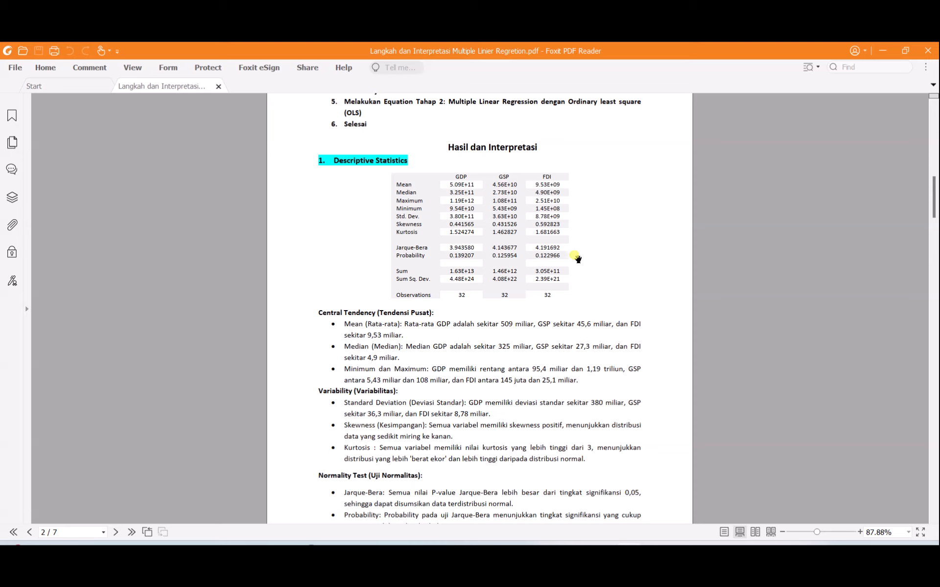
left_click(369, 182)
scroll(465, 174, "down", 1)
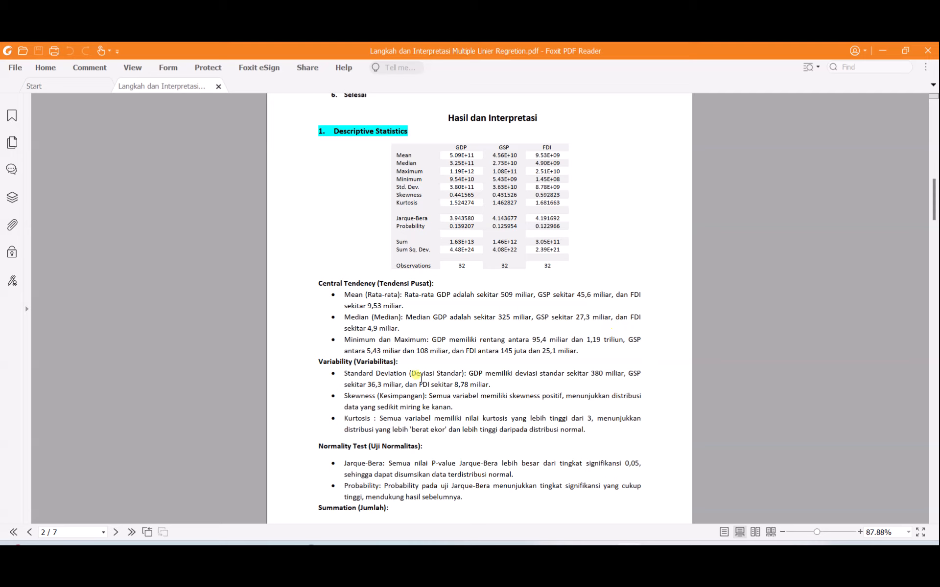
scroll(460, 371, "down", 3)
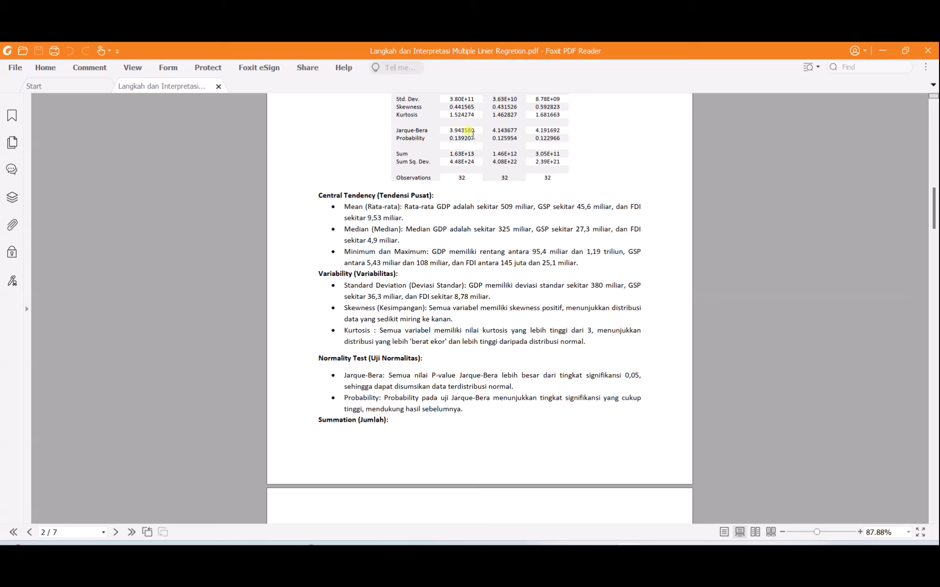
scroll(416, 291, "down", 3)
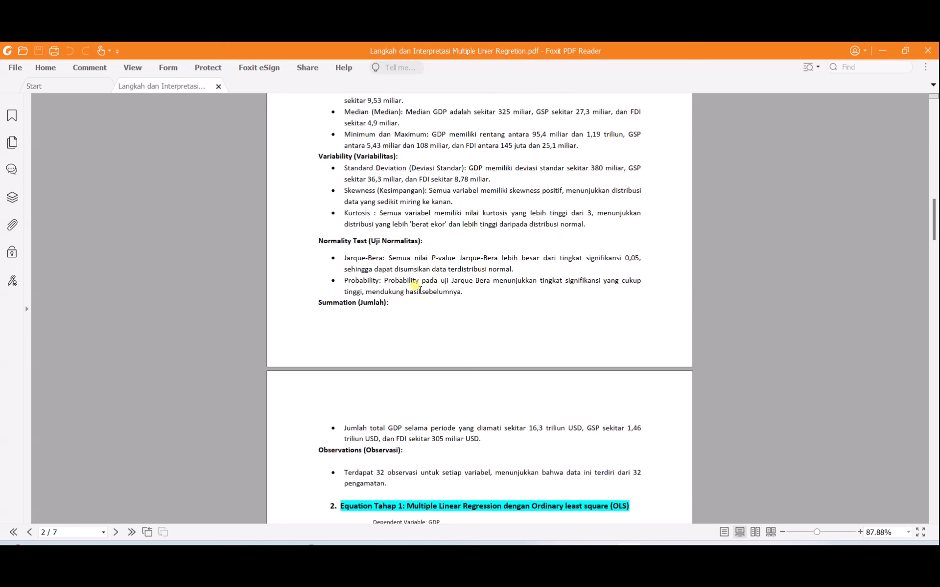